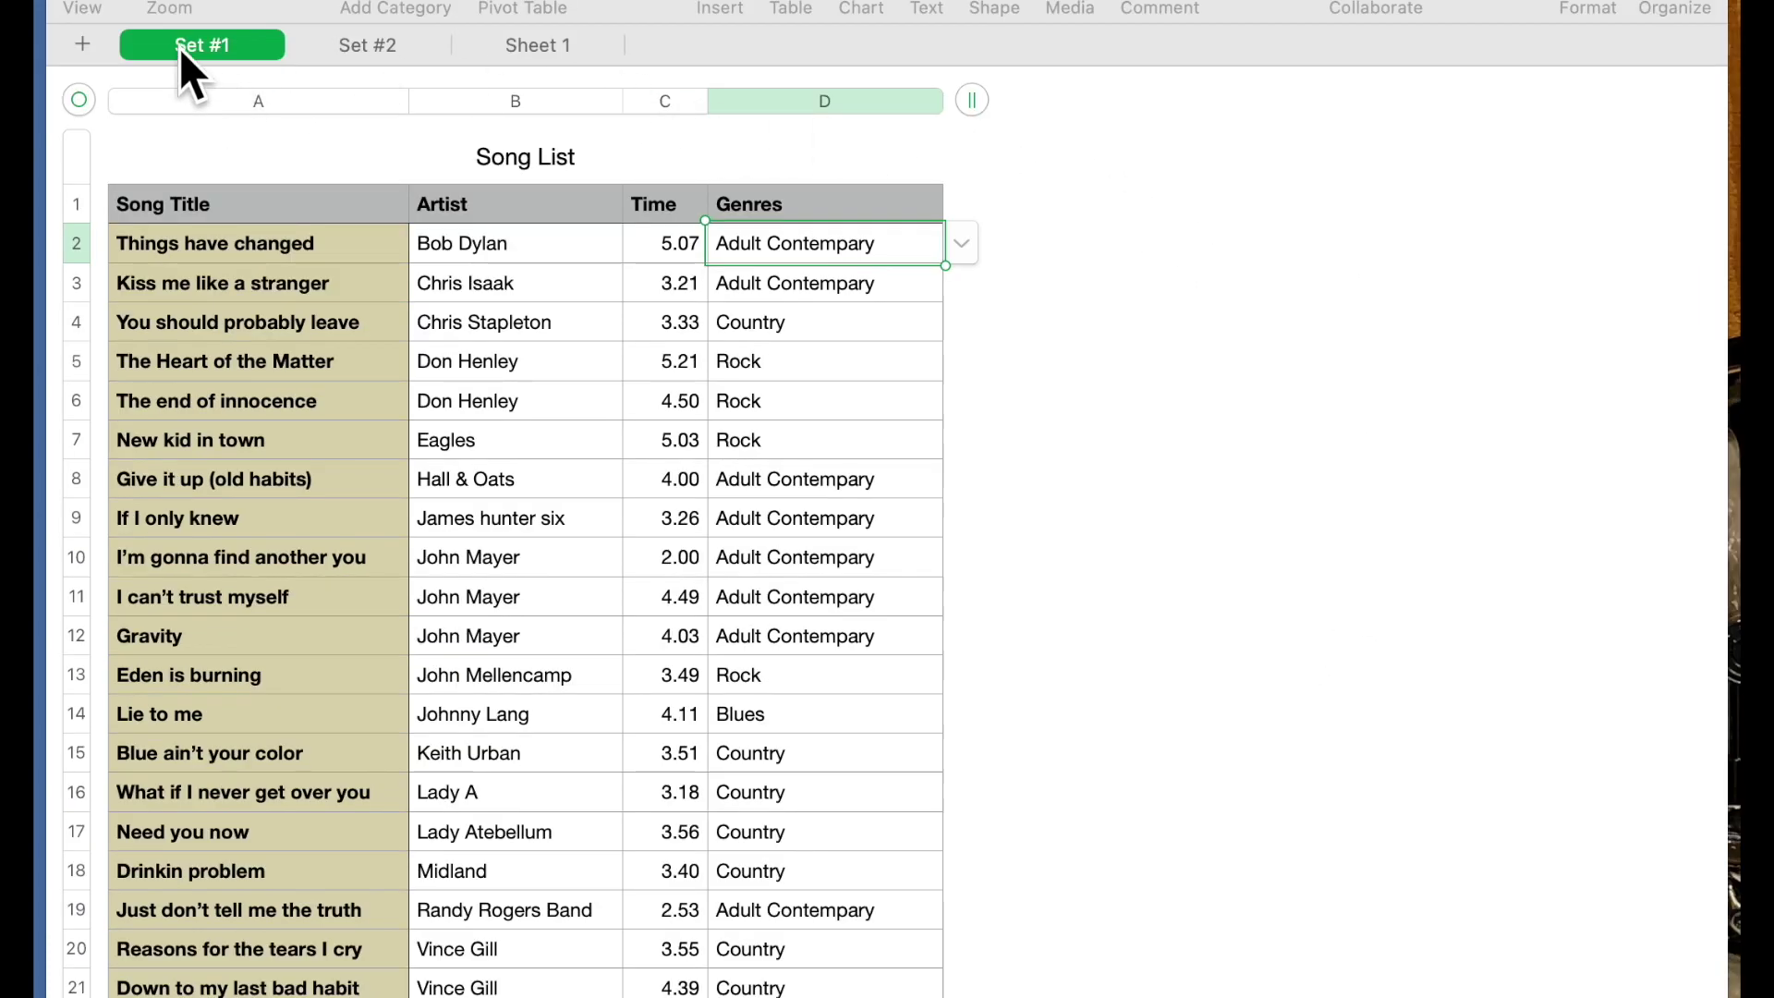
Look through the Set #2 and Sheet 1 sheets, then return to Set #1.
left_click(371, 44)
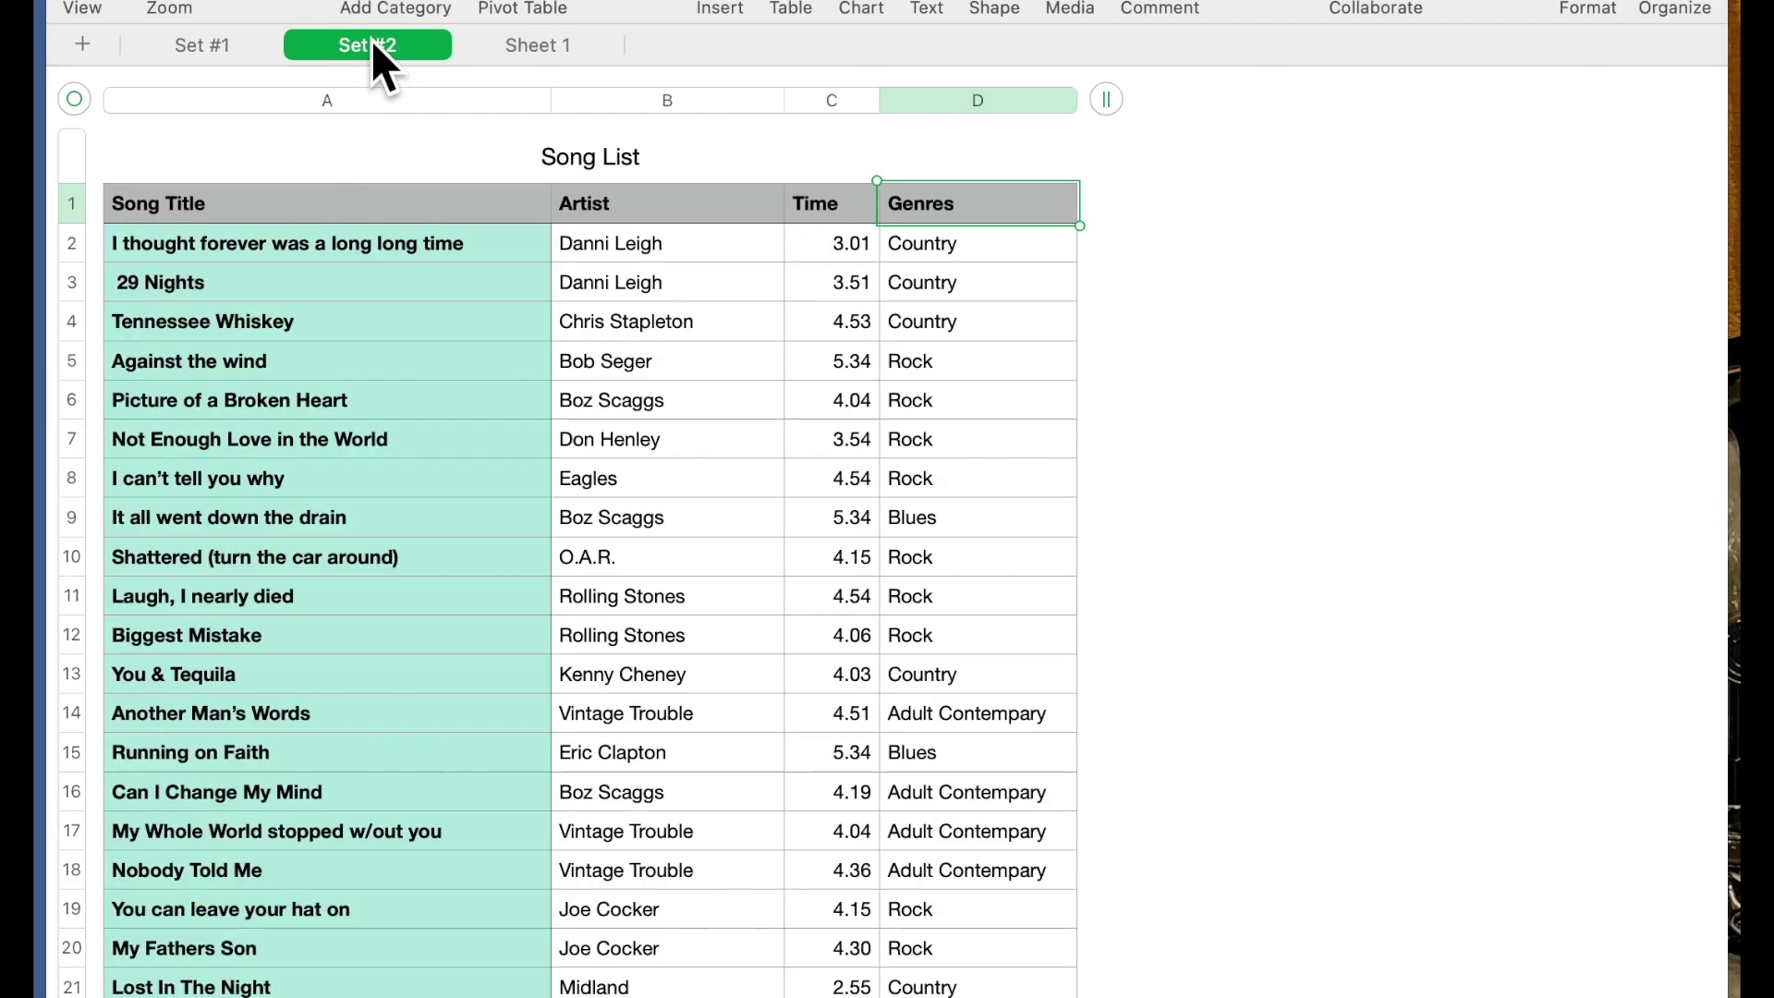
left_click(546, 46)
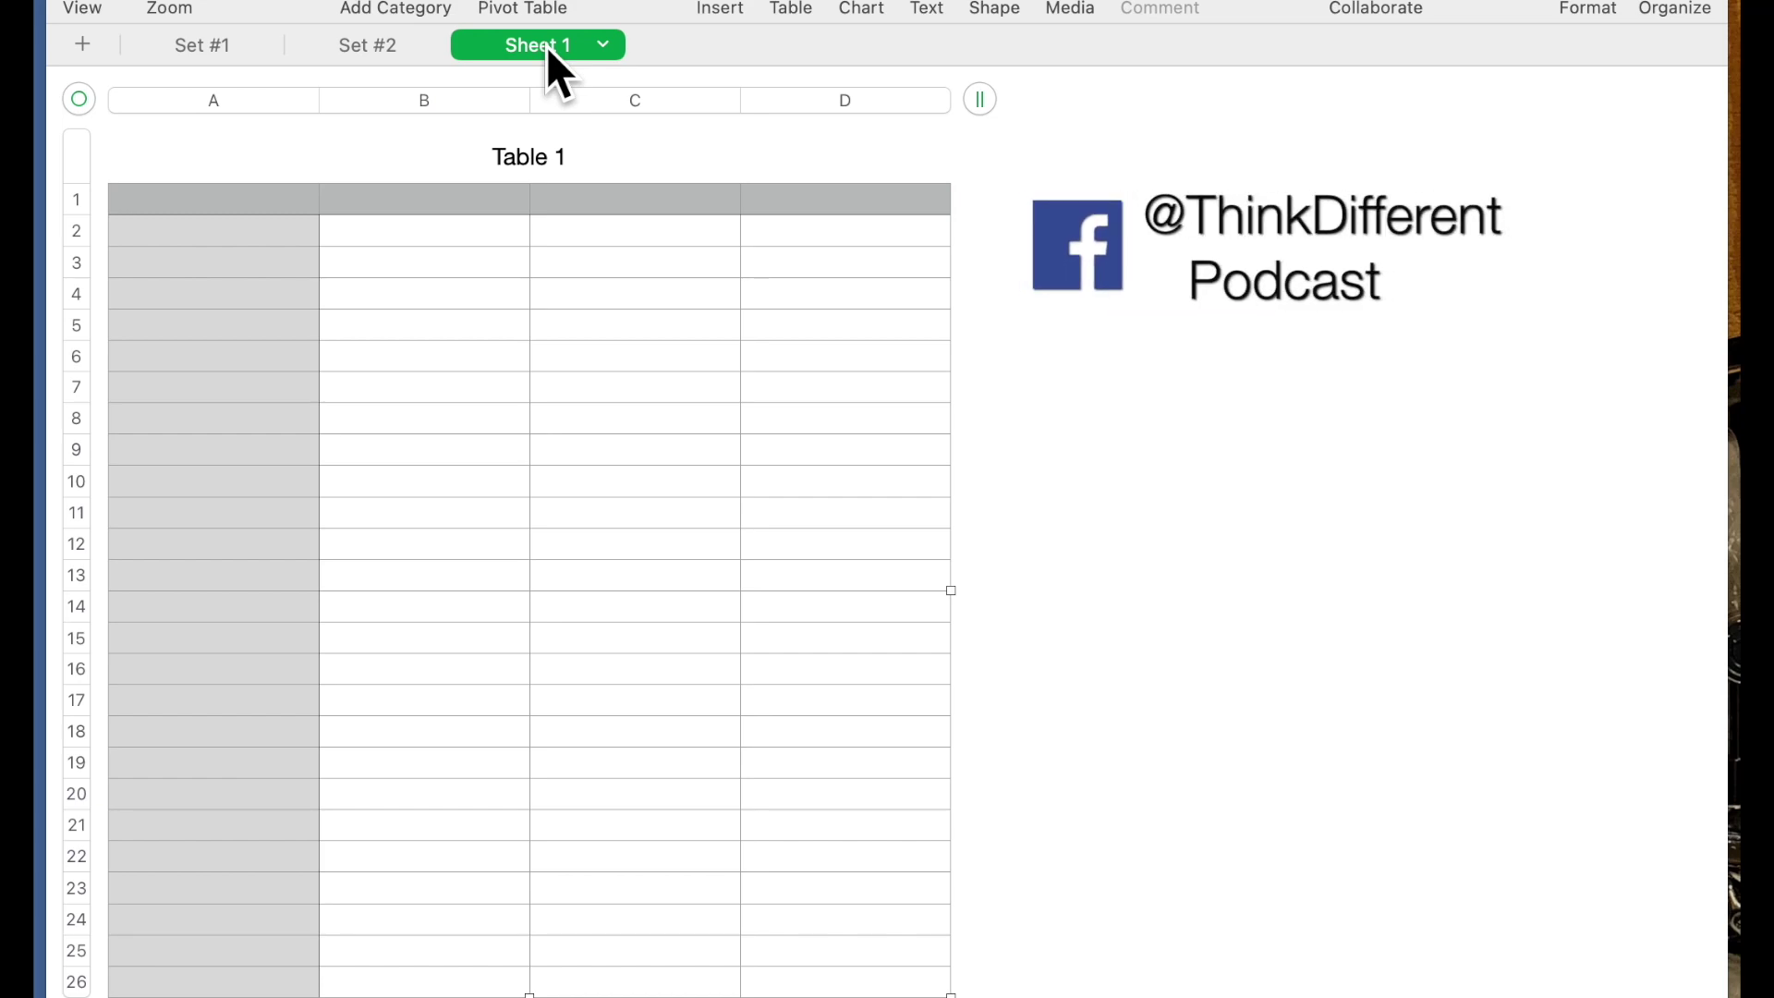
left_click(179, 47)
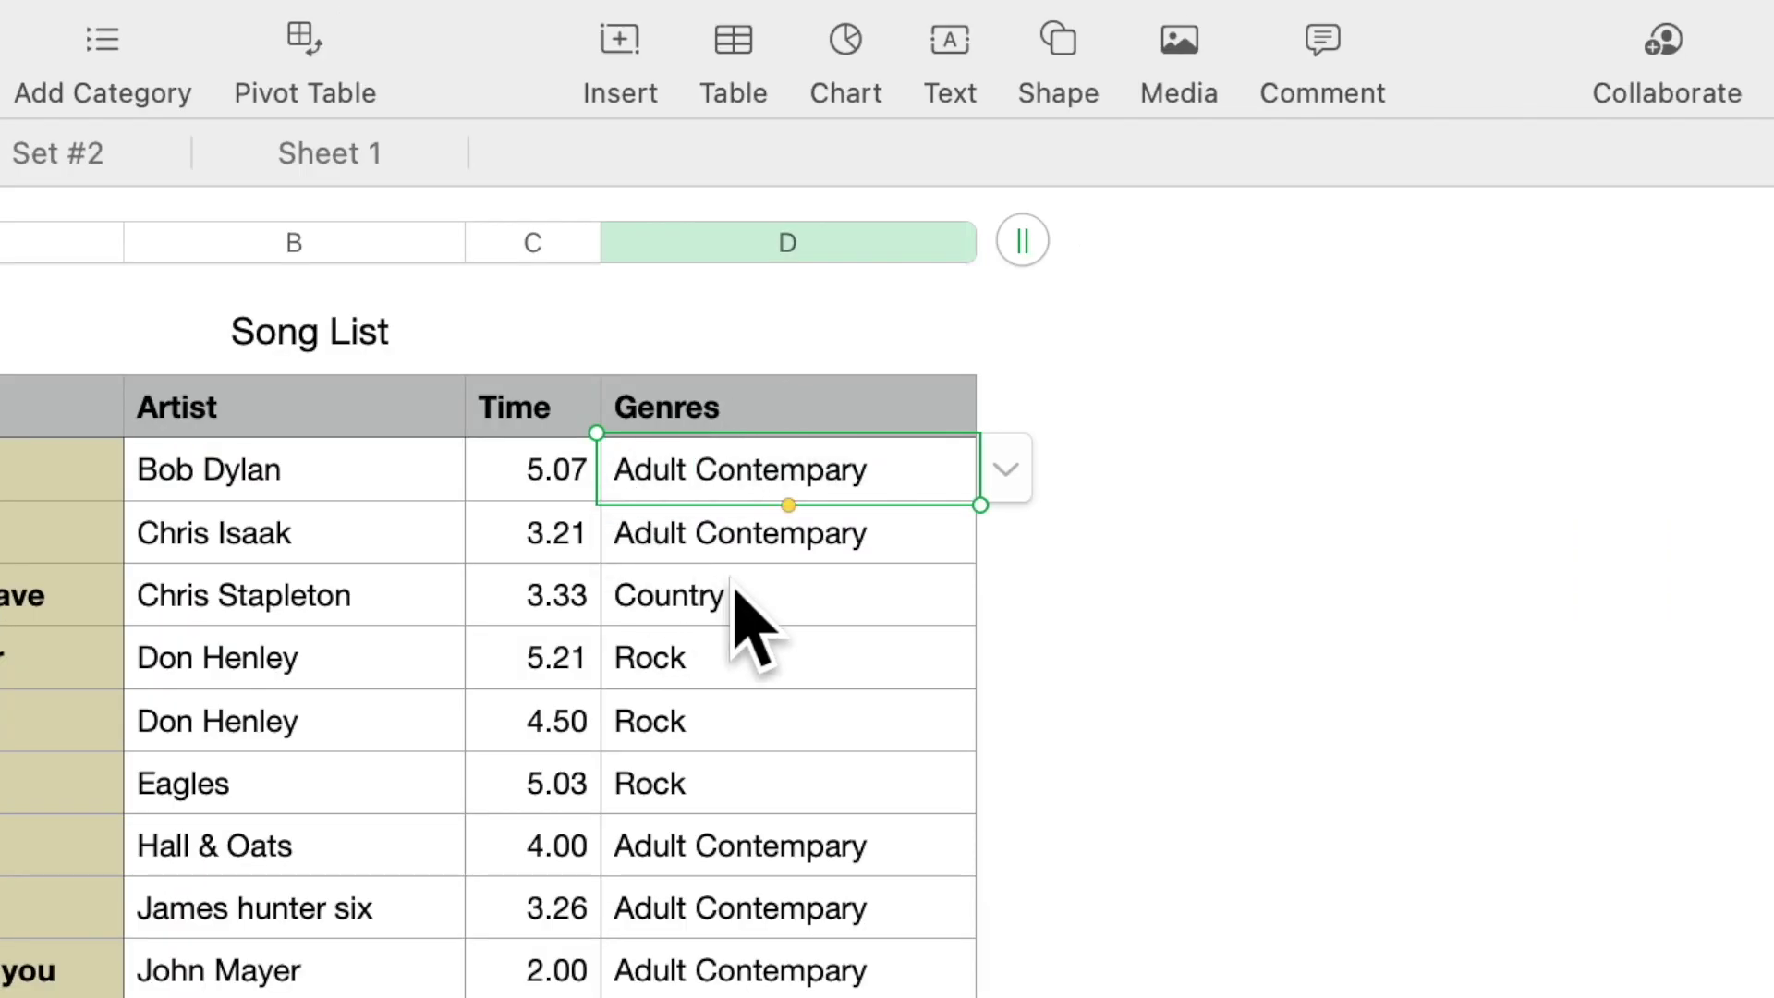
Try Country as Bob Dylan's song genre, then set it back to Adult Contempary.
left_click(1007, 471)
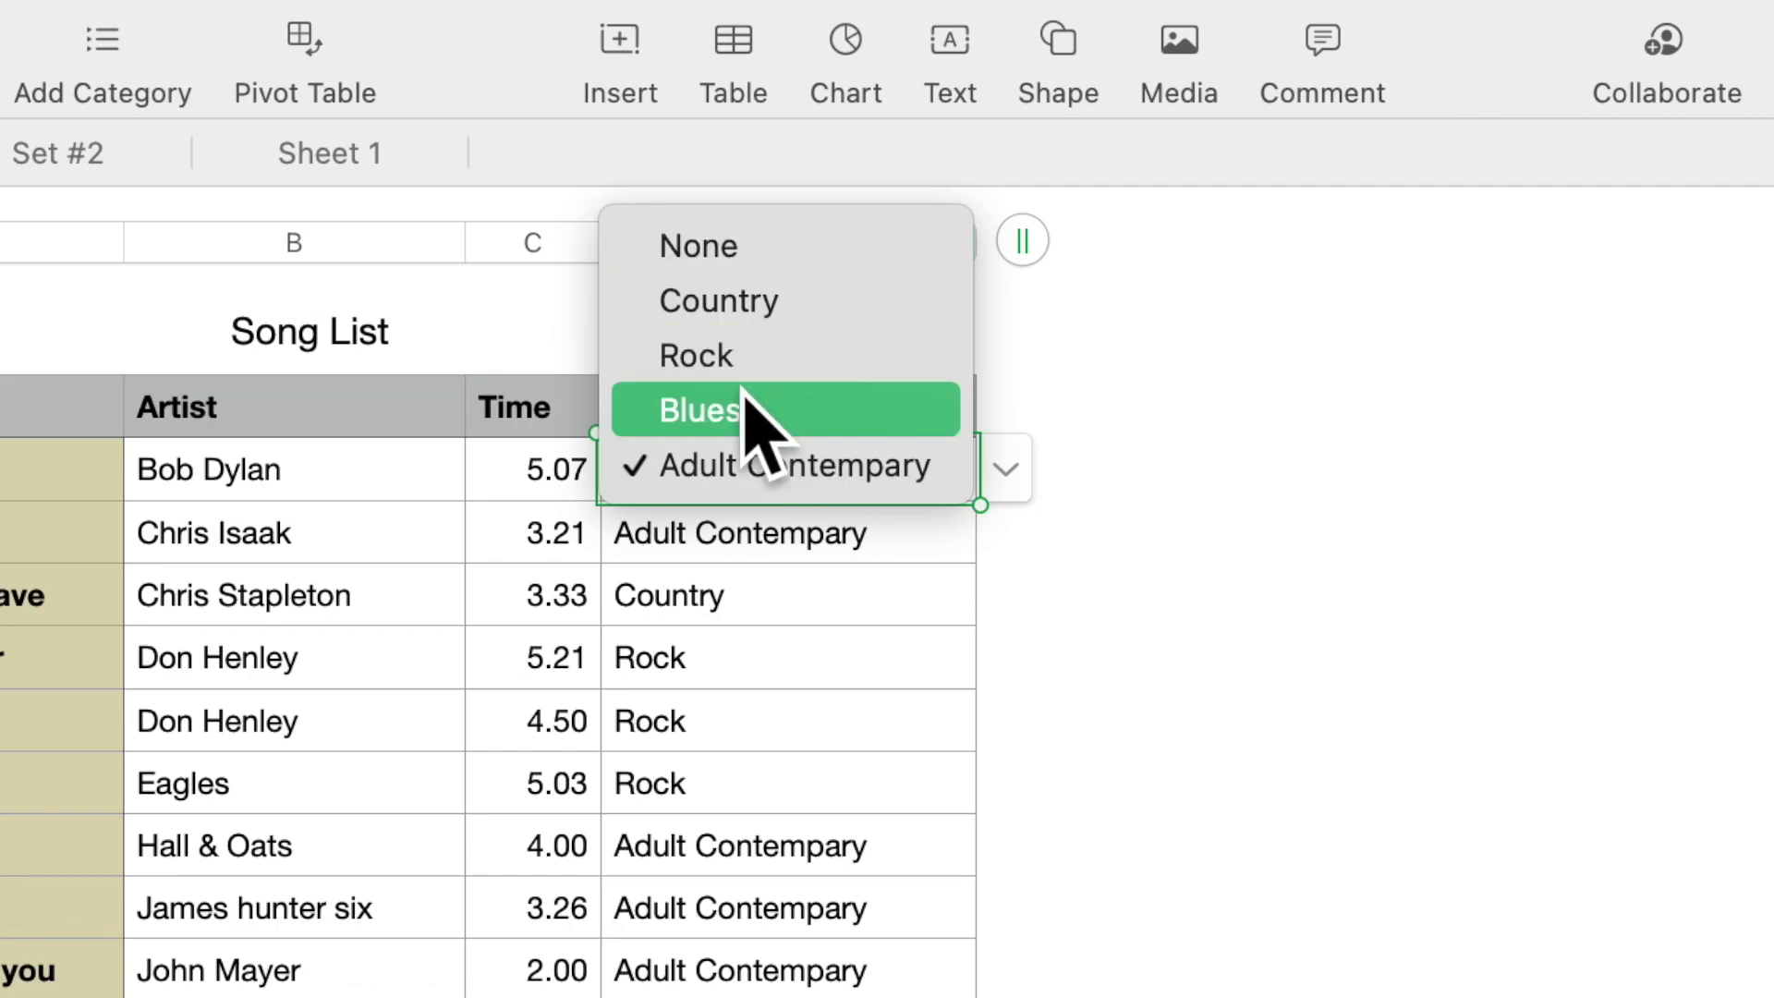
left_click(836, 305)
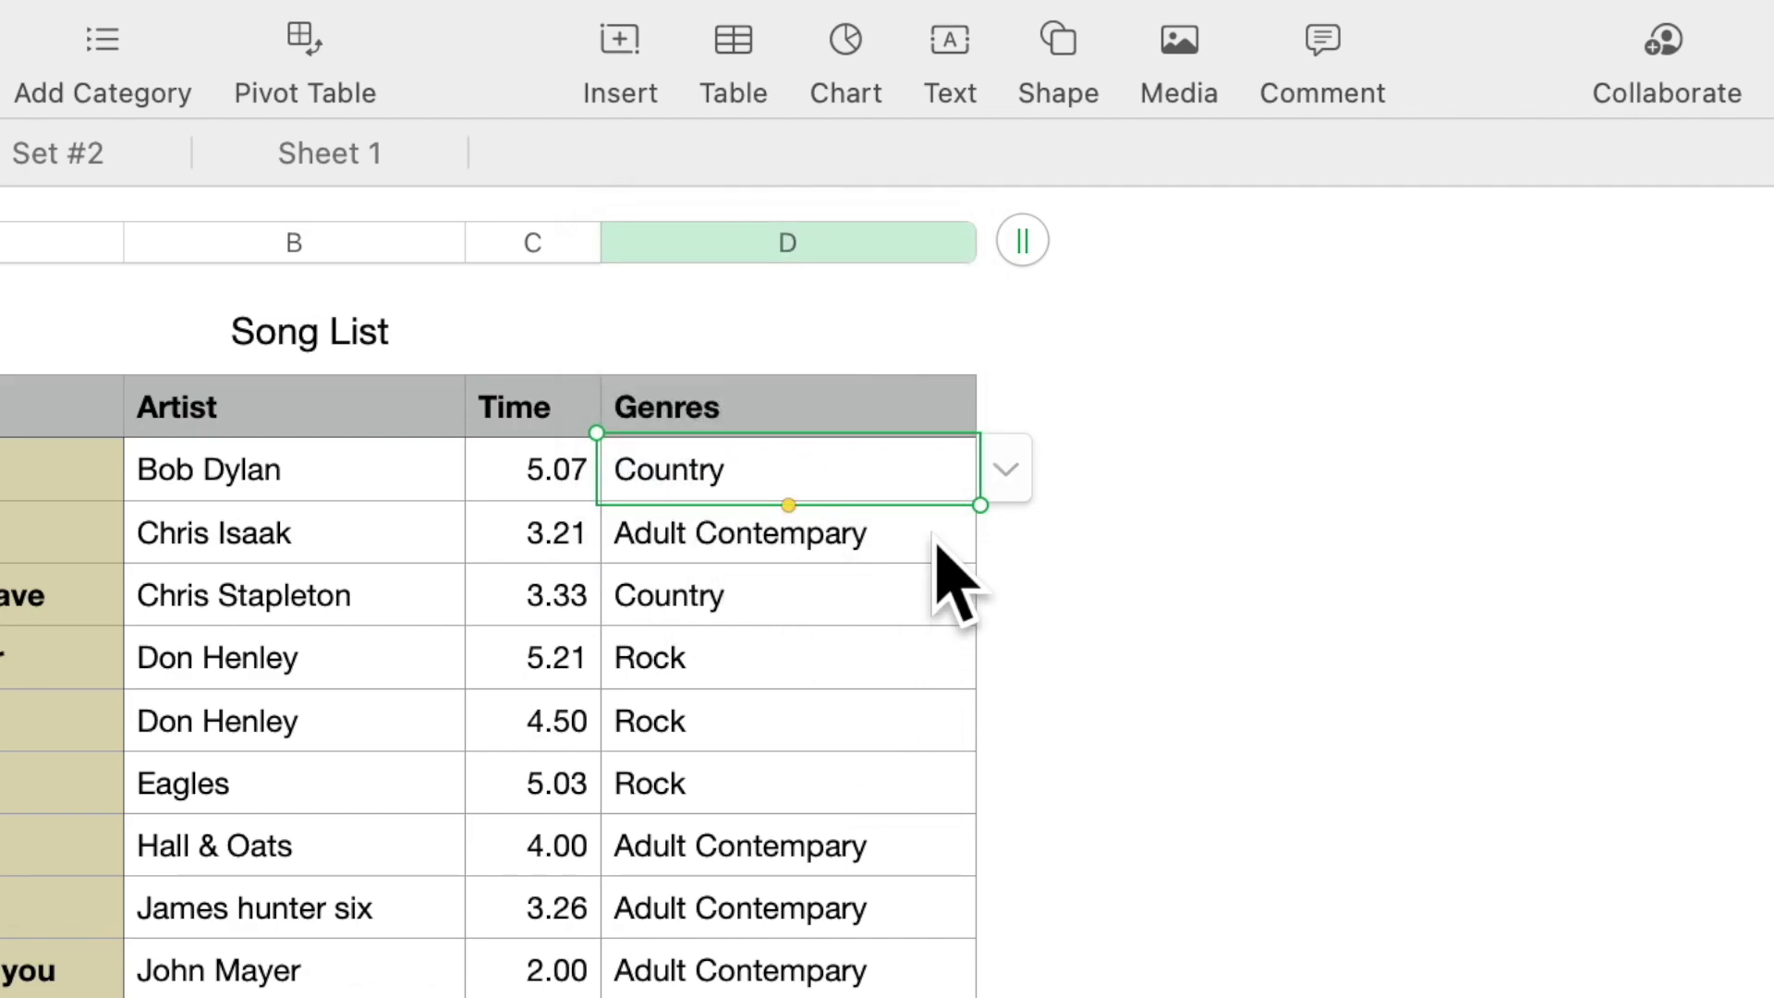
left_click(1009, 473)
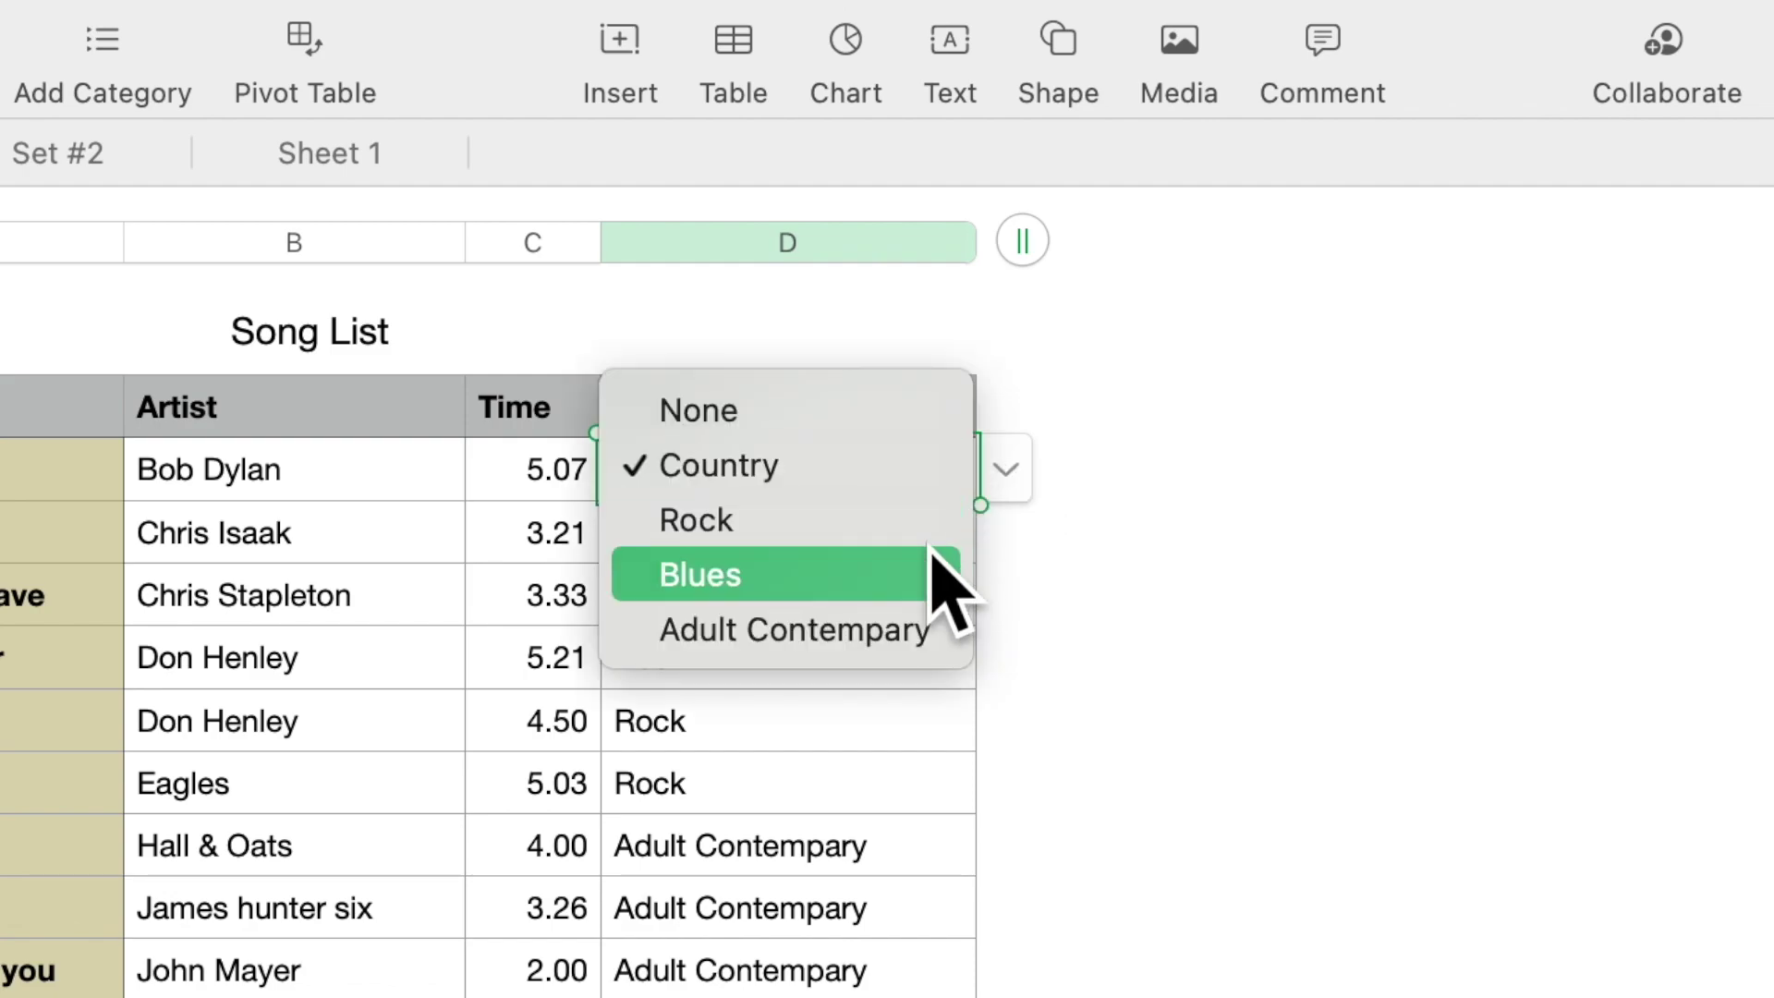
left_click(899, 636)
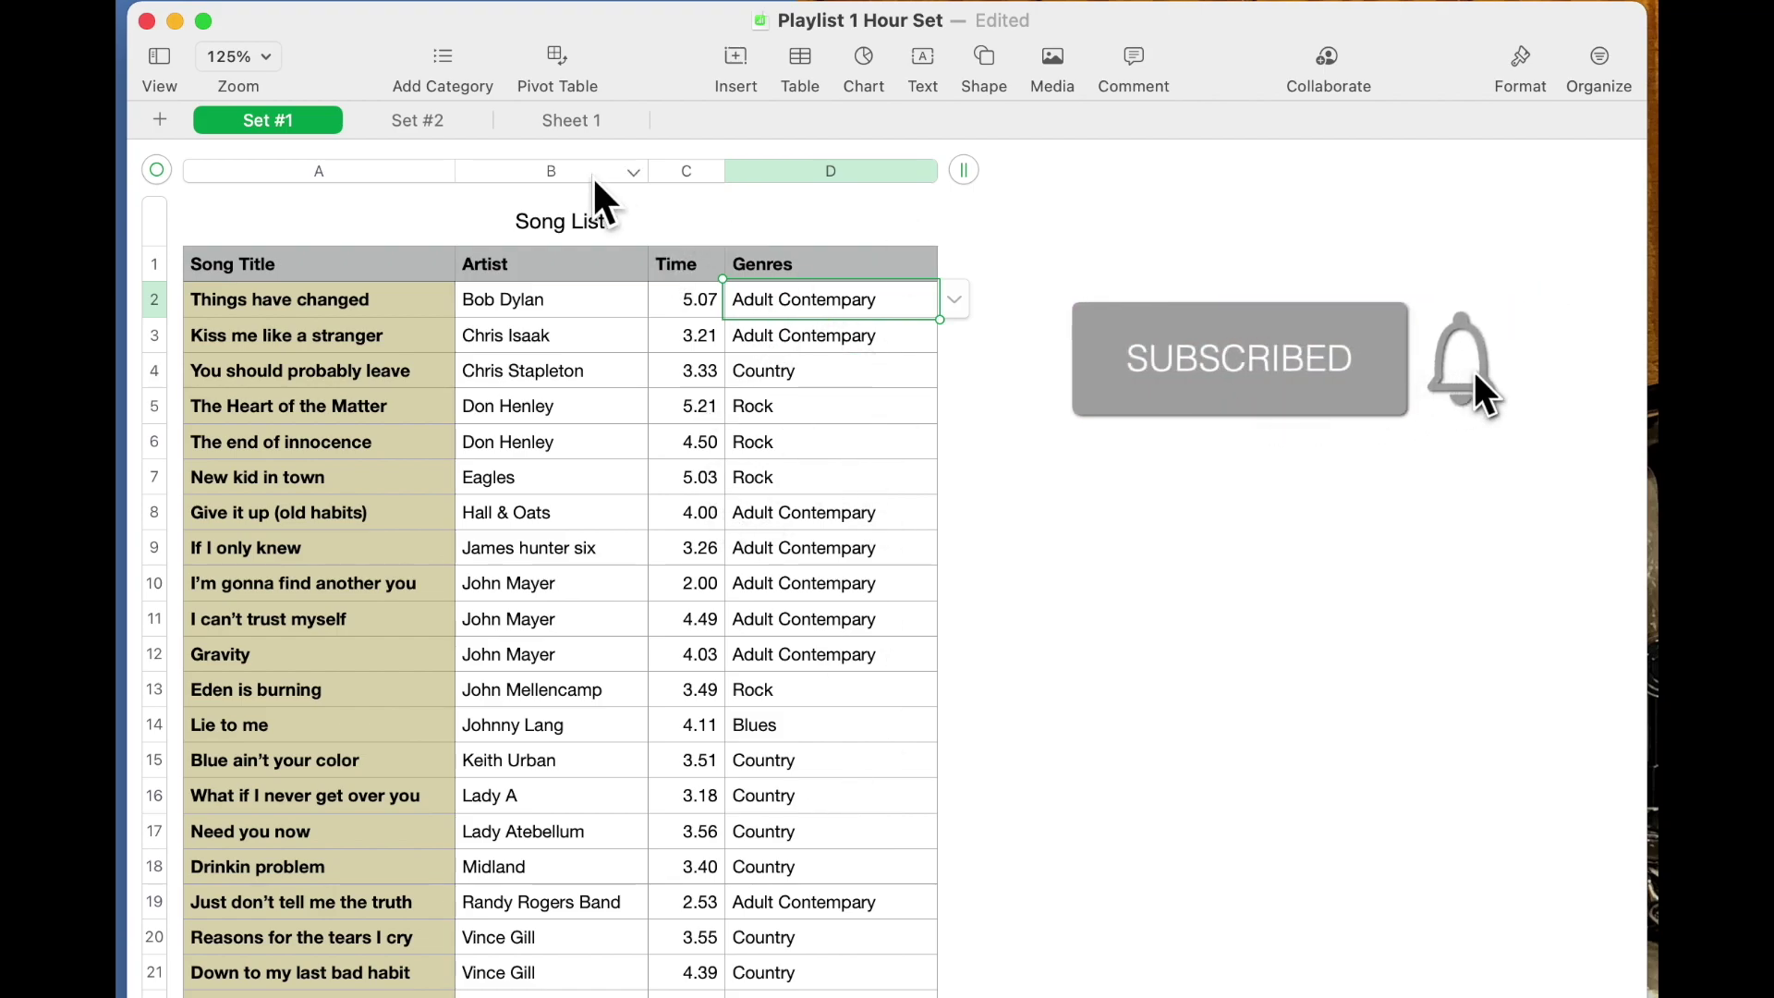
On Sheet 1, format all of Table 1's column D as Pop-Up Menu cells.
left_click(579, 122)
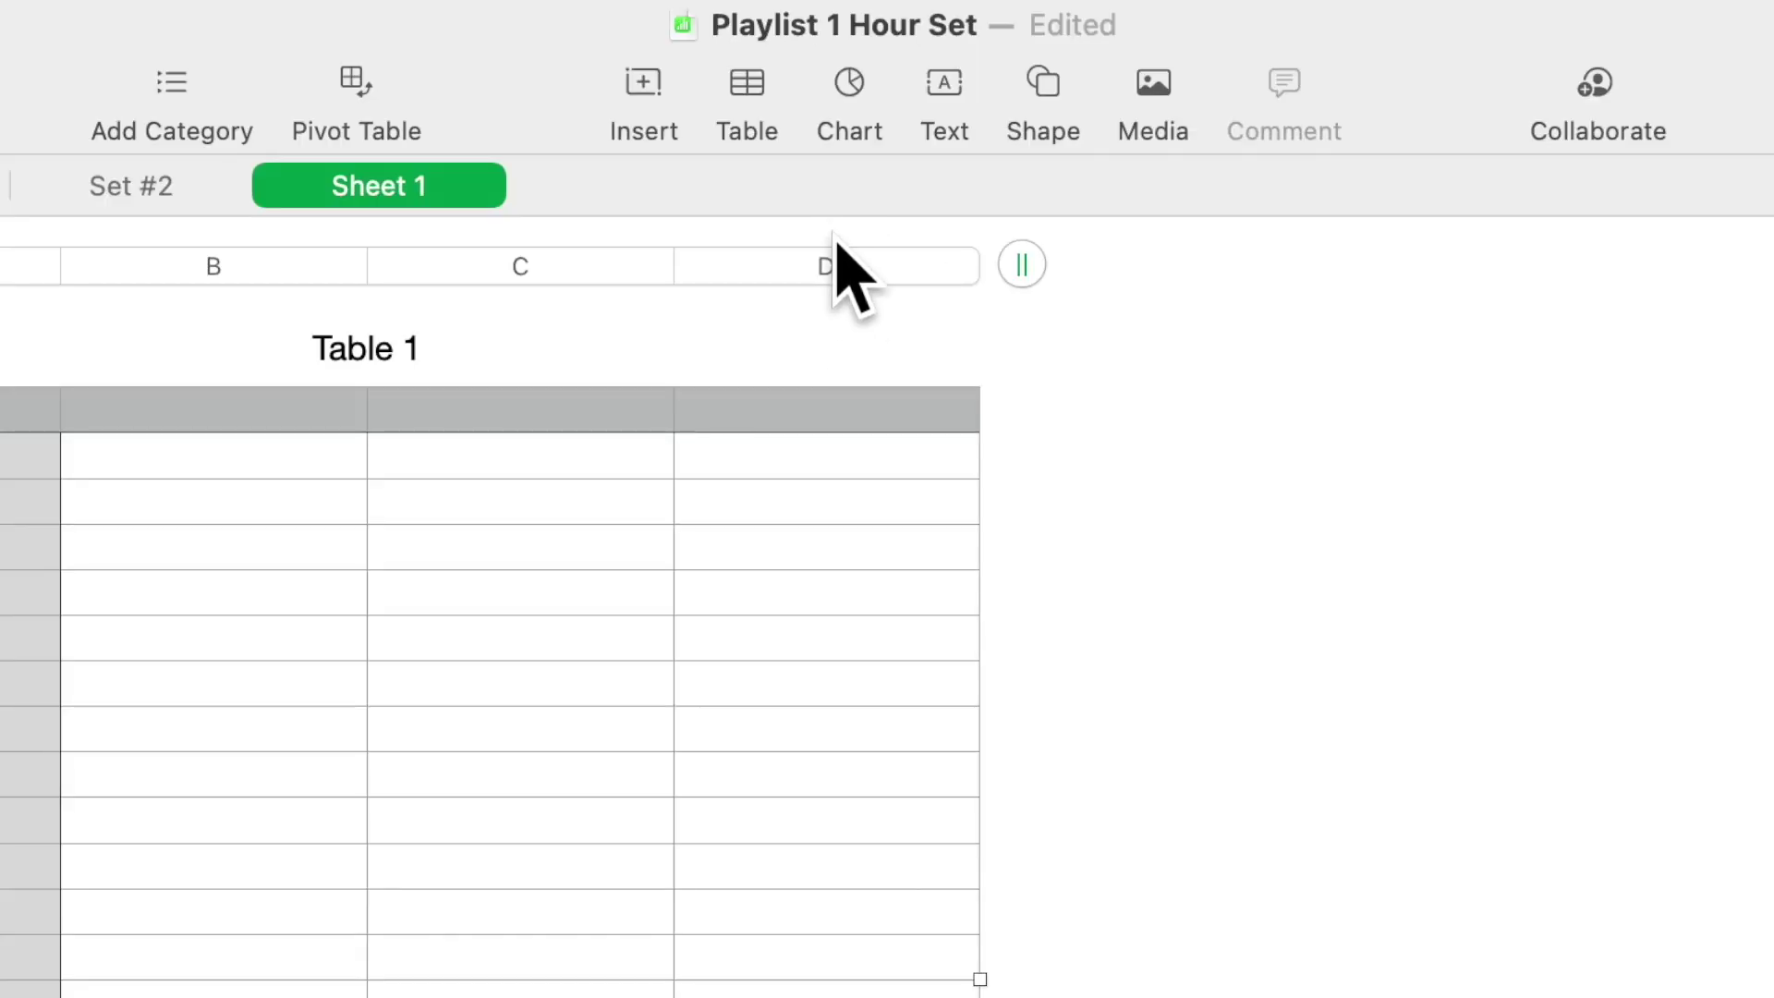
left_click(841, 265)
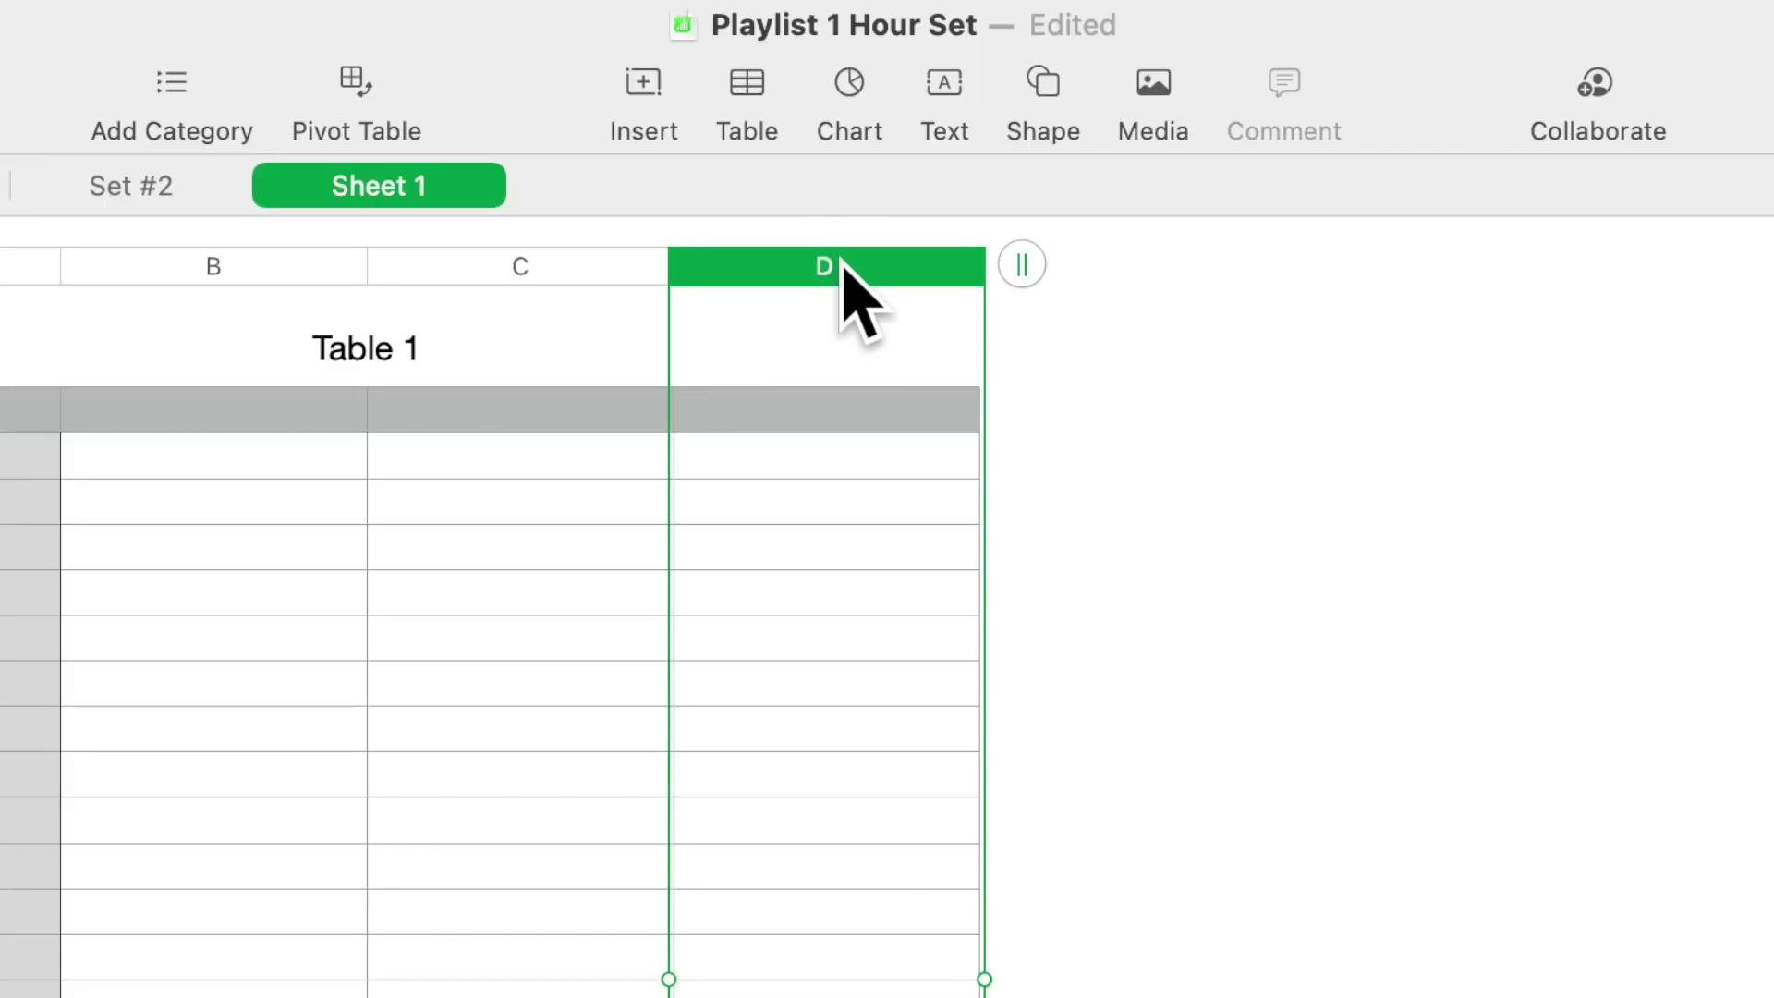
left_click(1773, 99)
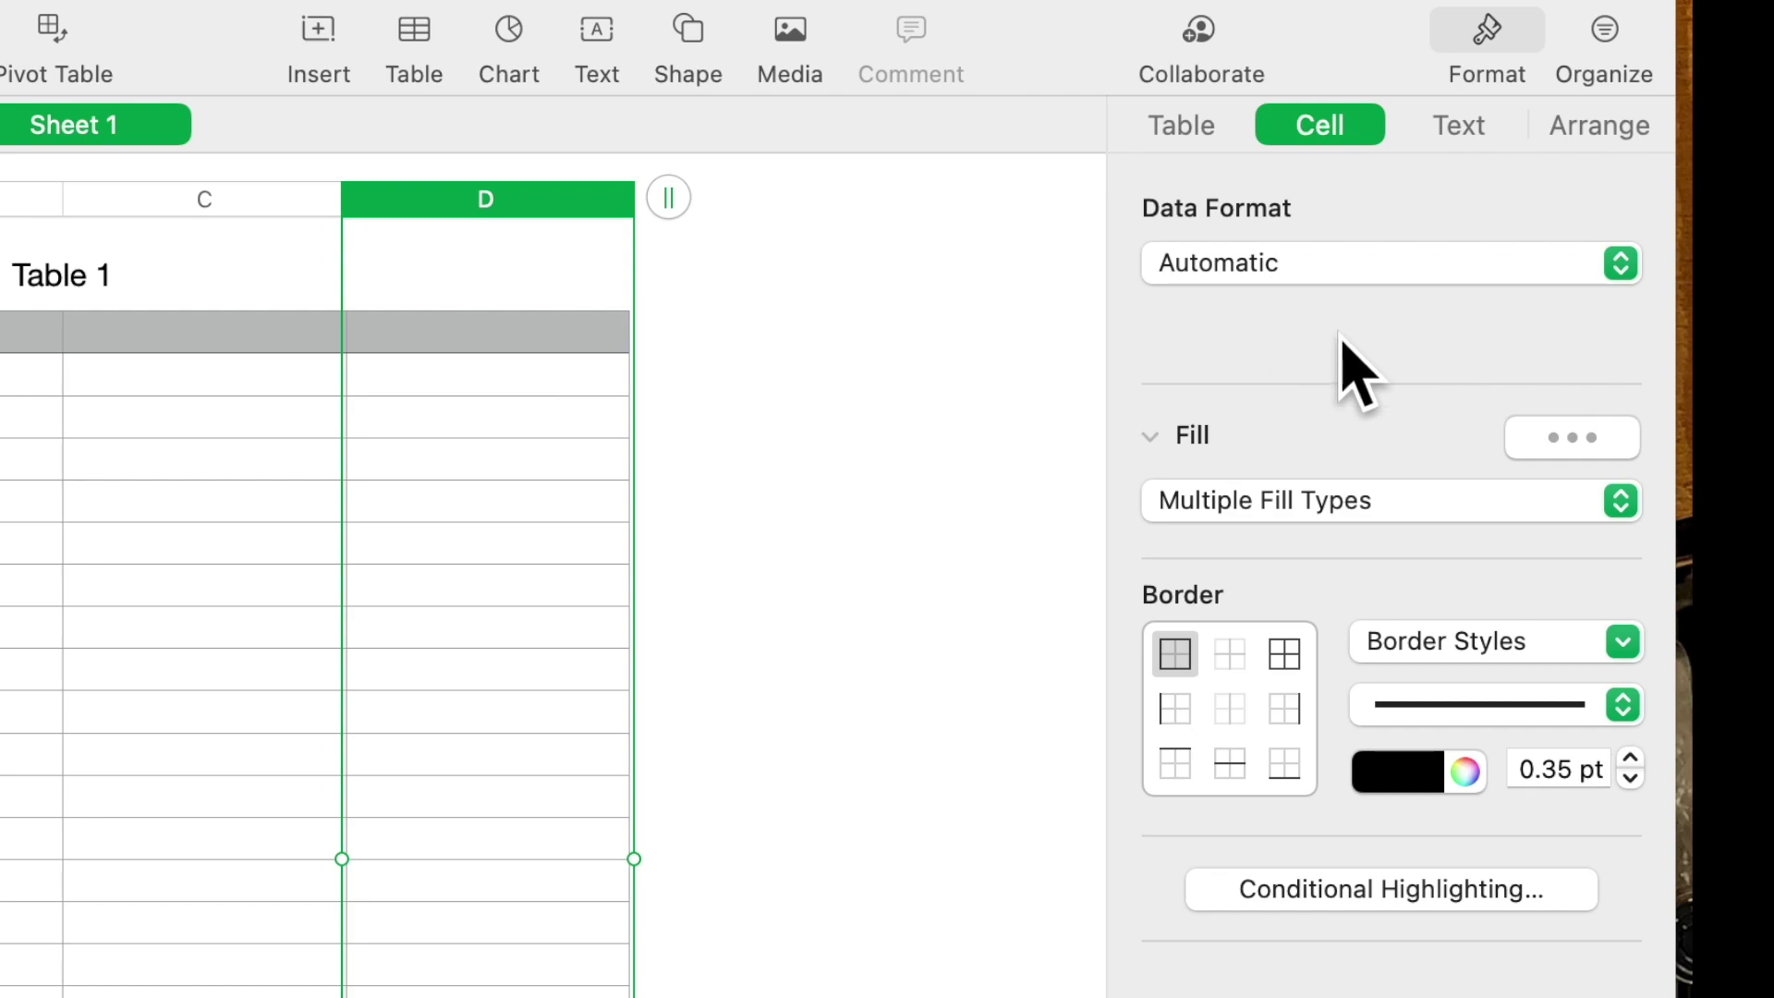
left_click(1622, 264)
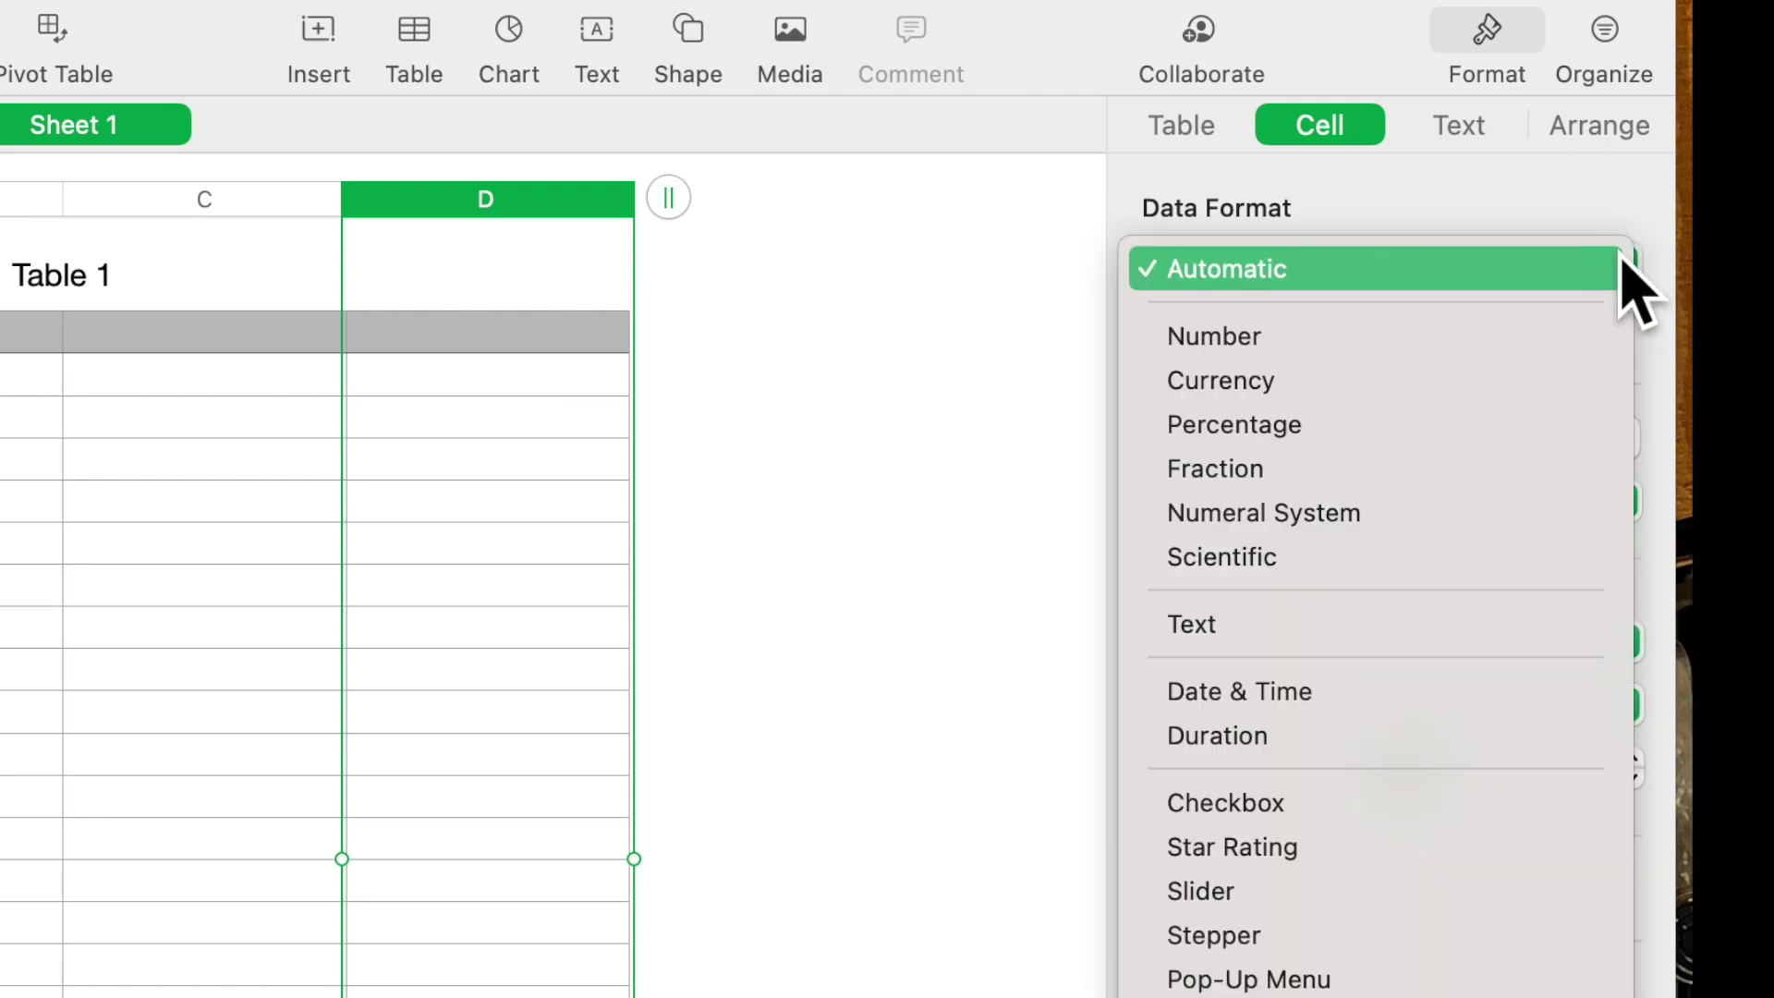
left_click(1361, 980)
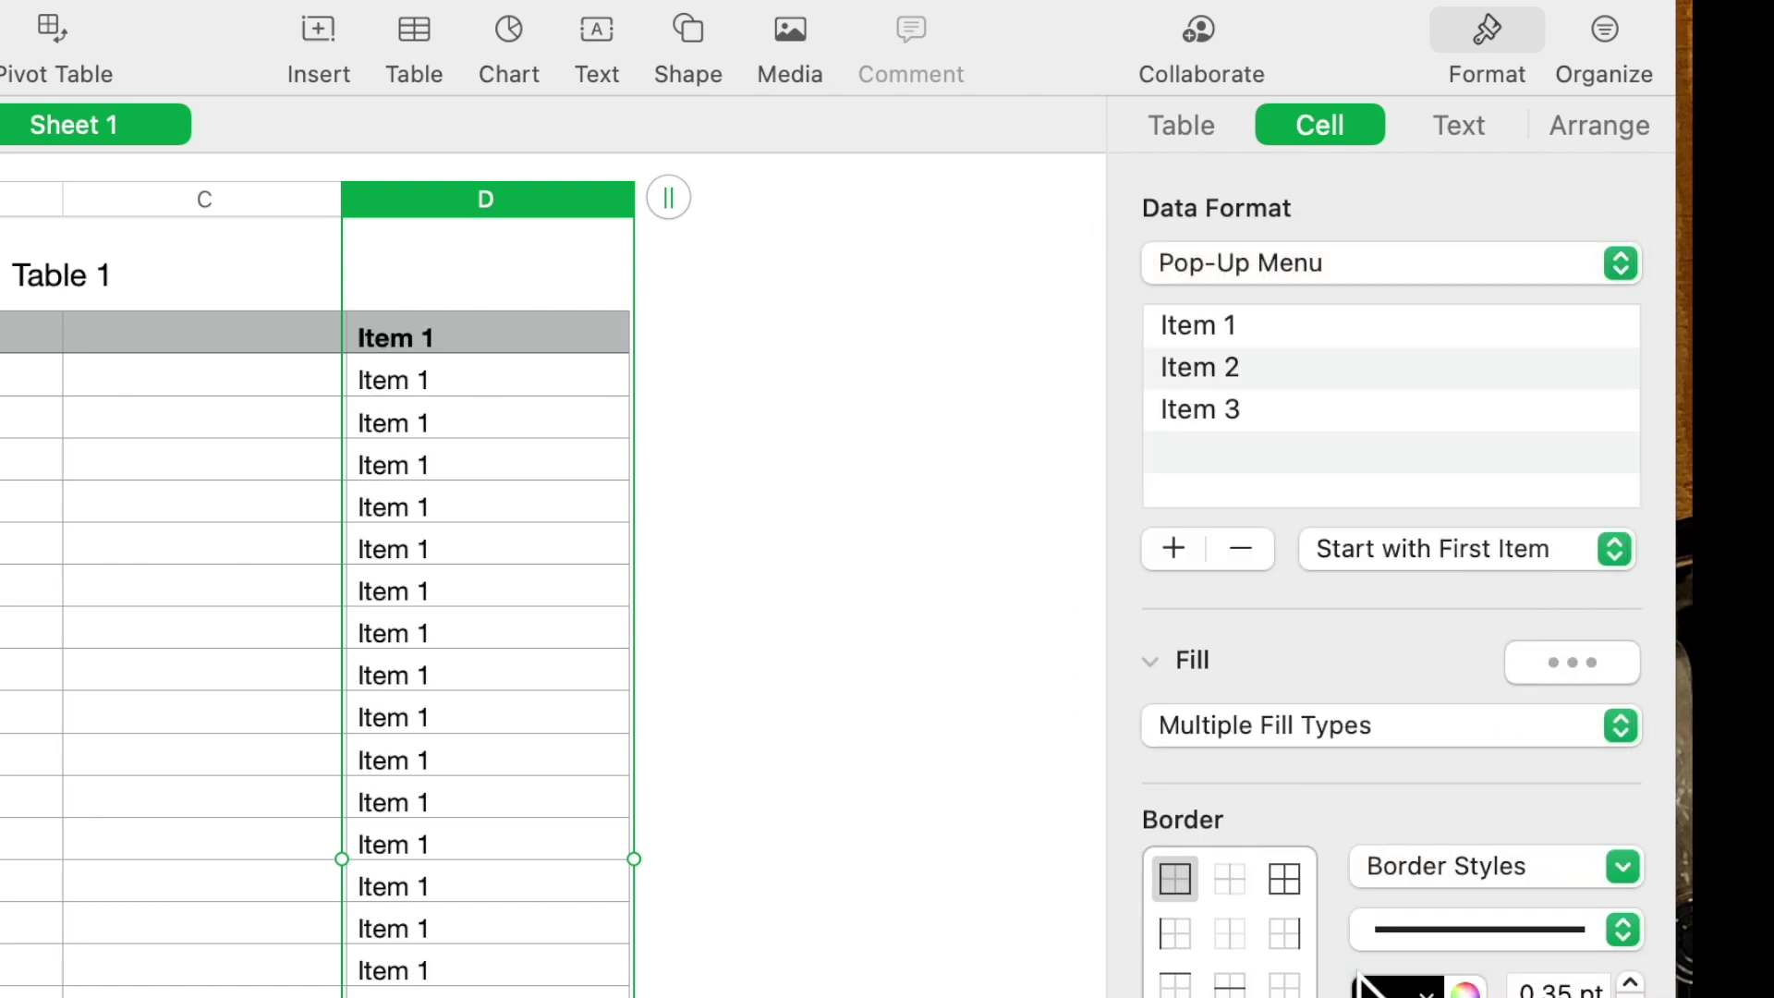
Add Country, Rock, Adult Contemprart and hip-Hop as new entries in column D's pop-up list.
left_click(1180, 459)
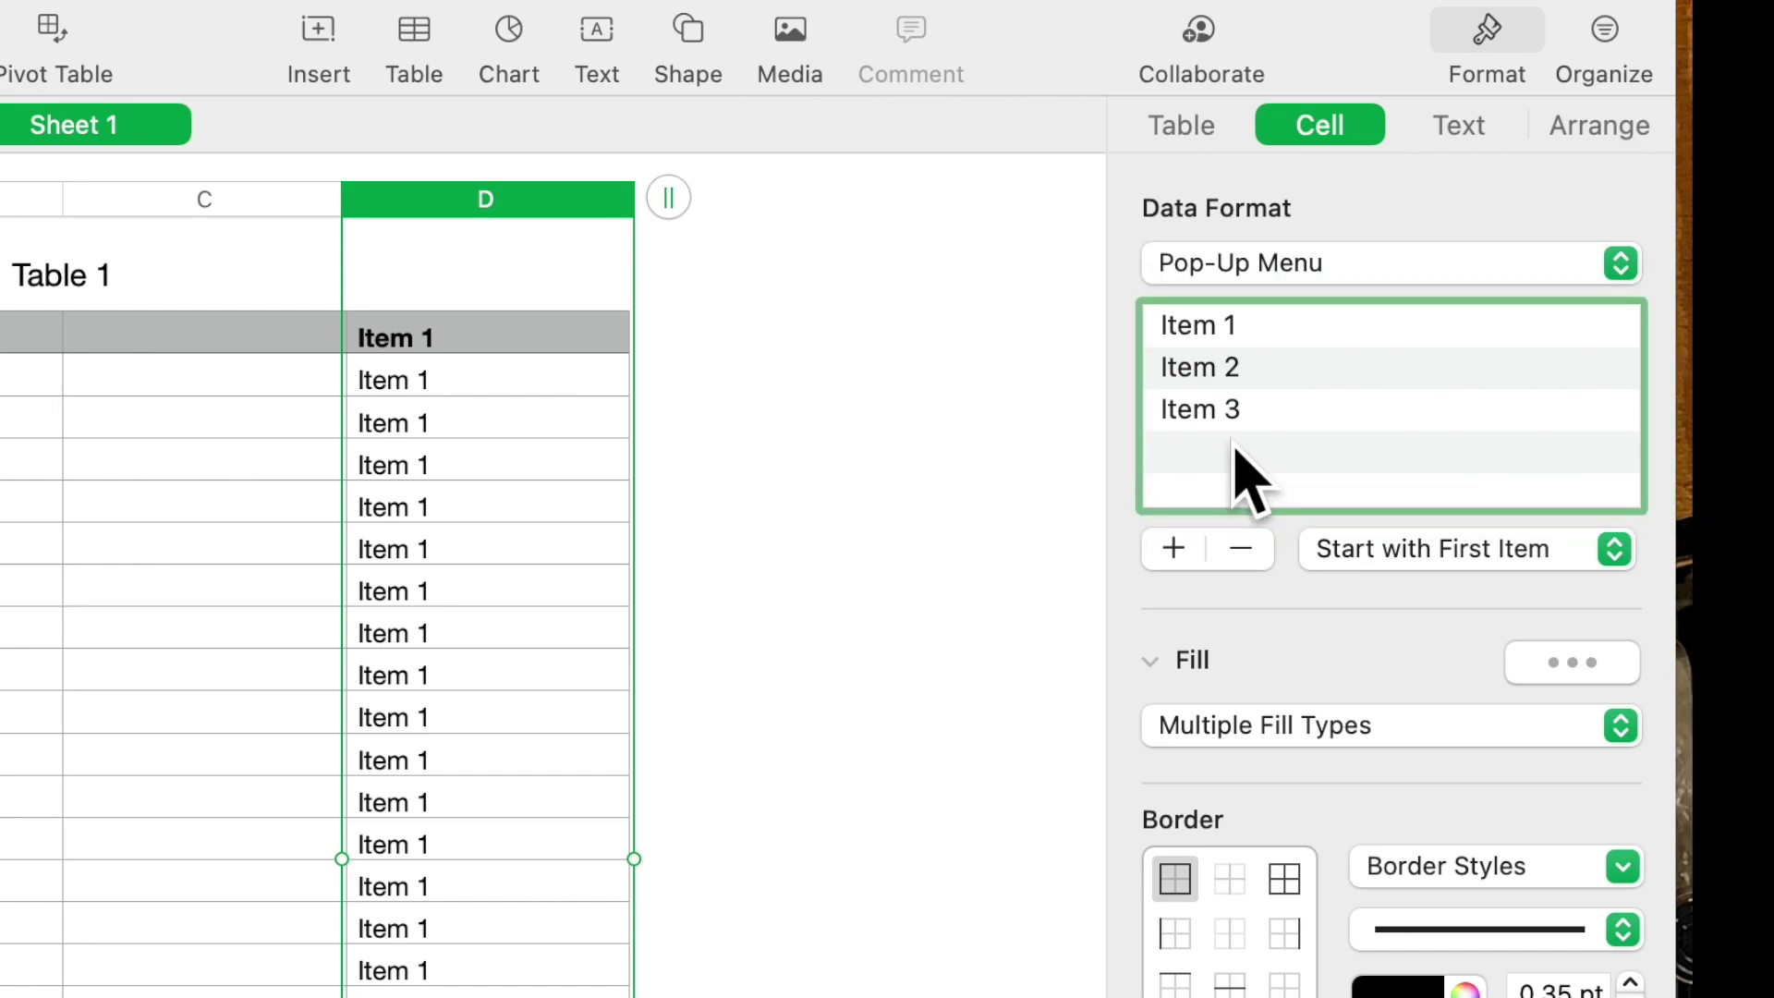
left_click(1171, 549)
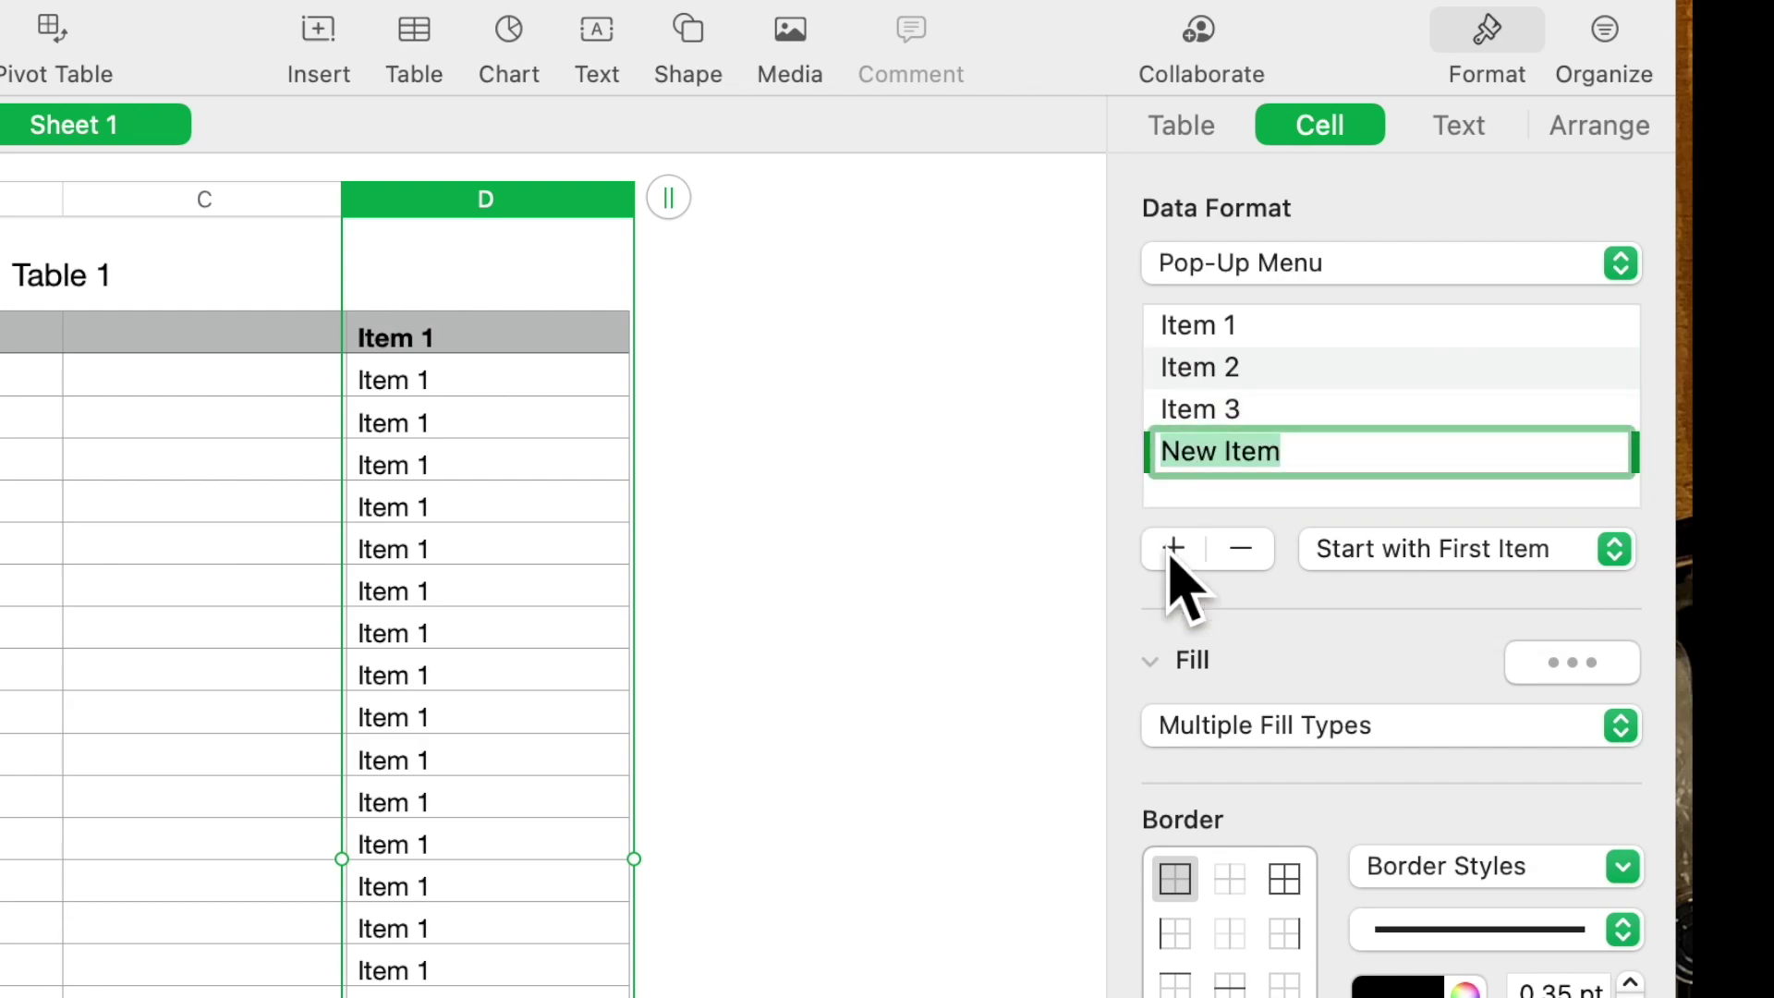
type("Country")
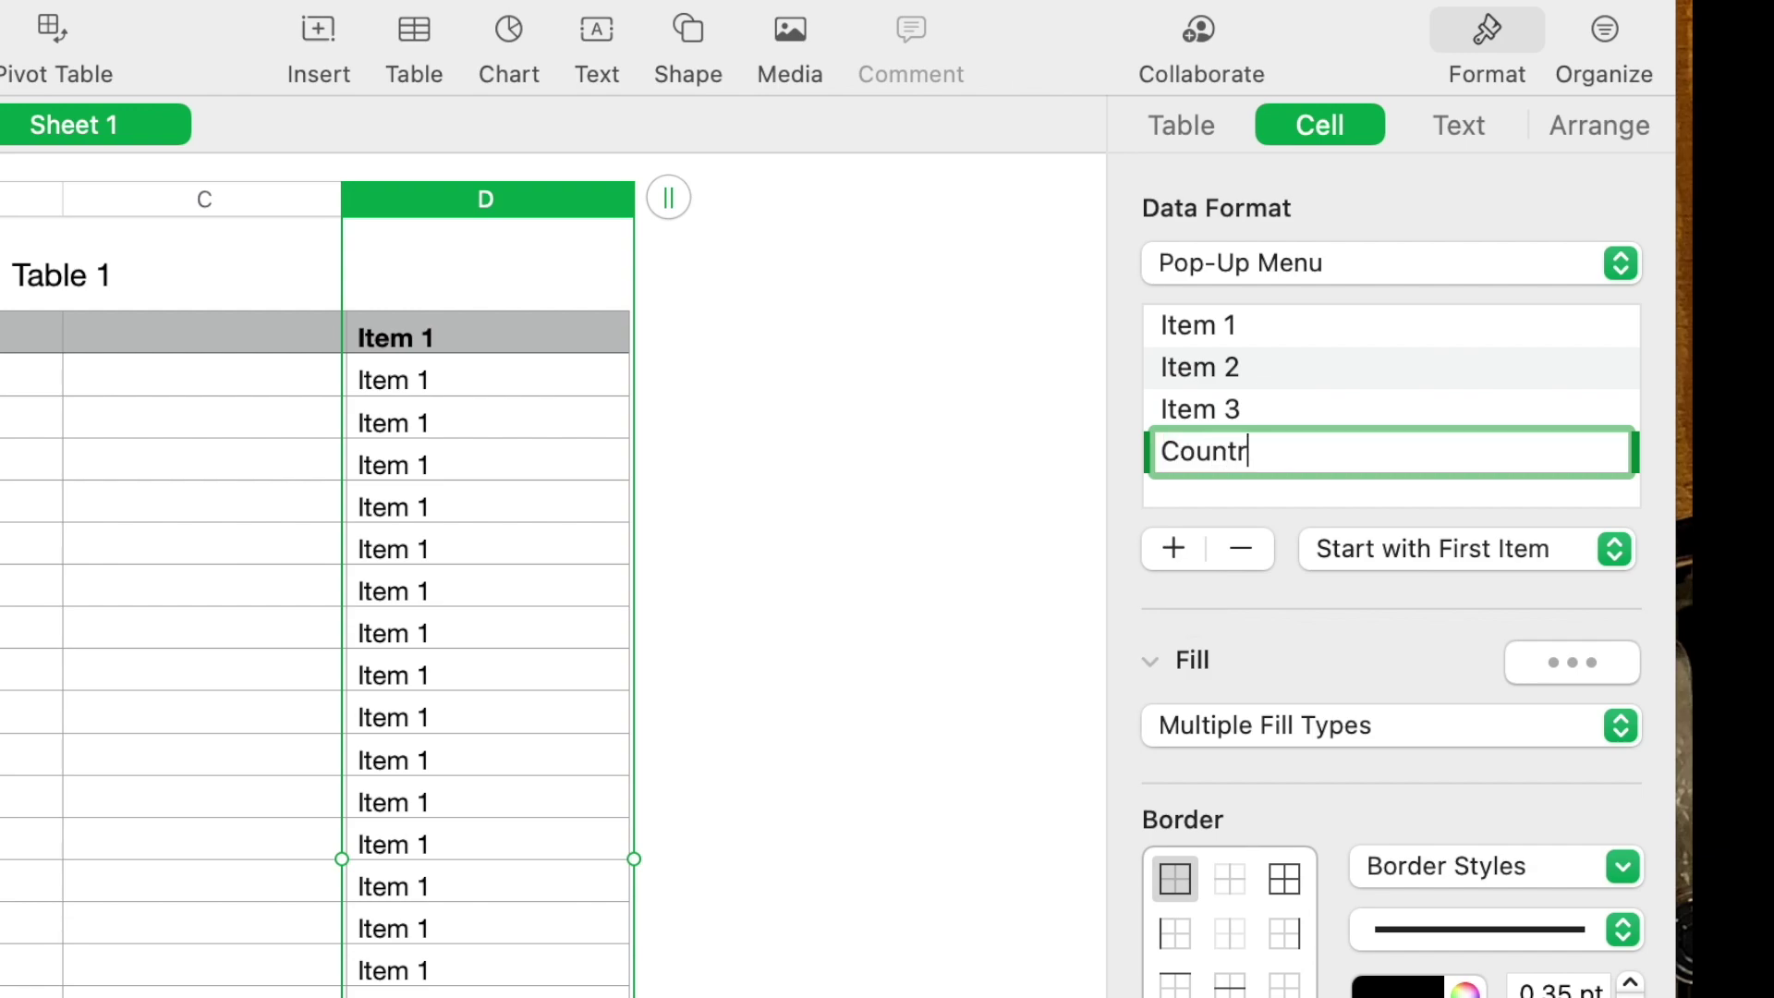
left_click(1171, 549)
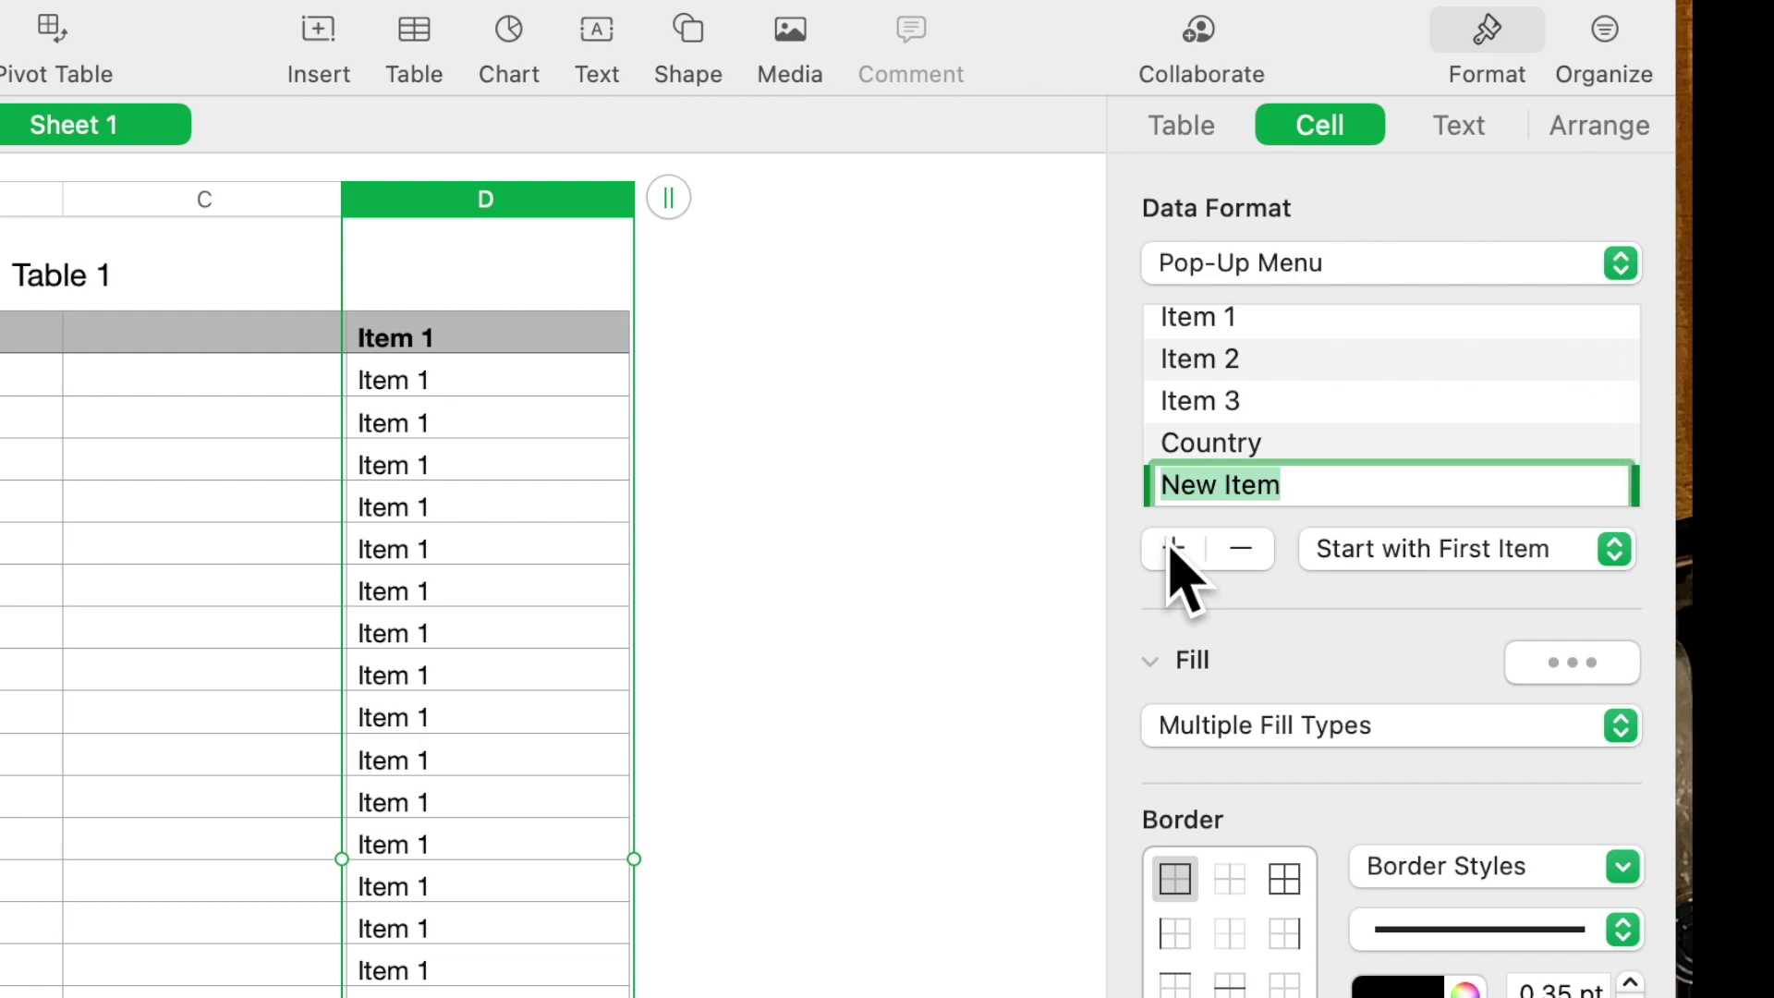
type("Rock")
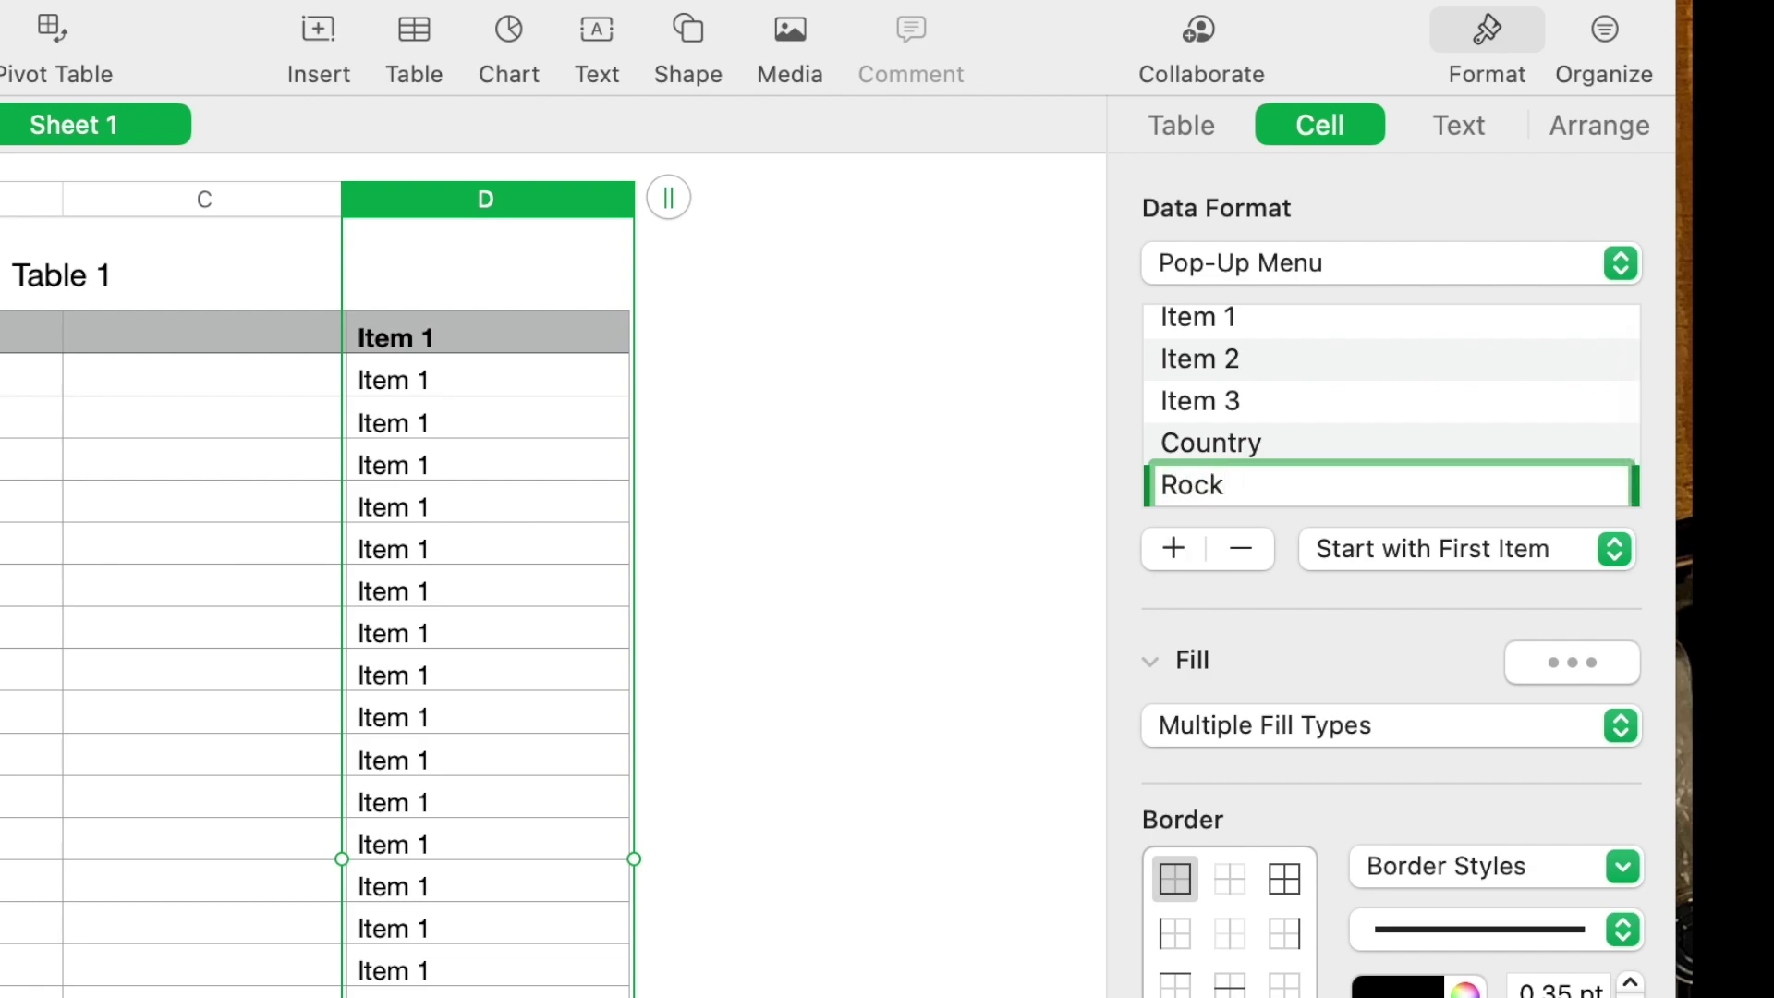
key("Return")
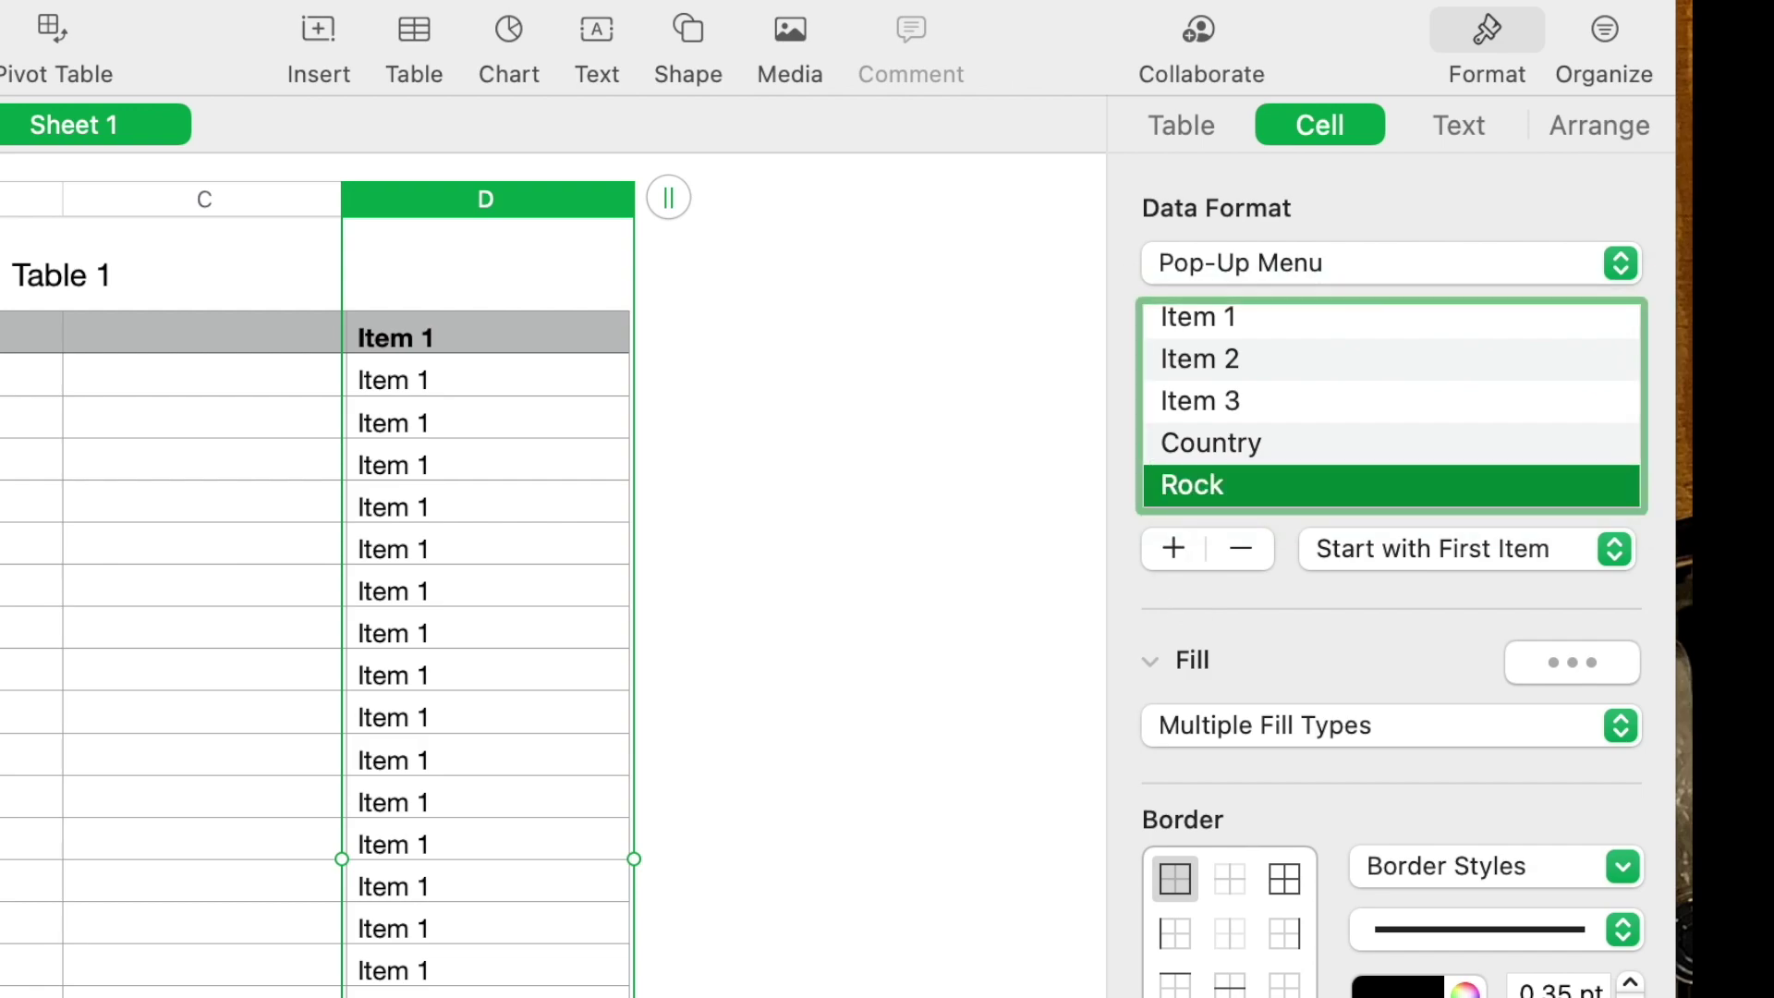
left_click(1173, 549)
type("Adult")
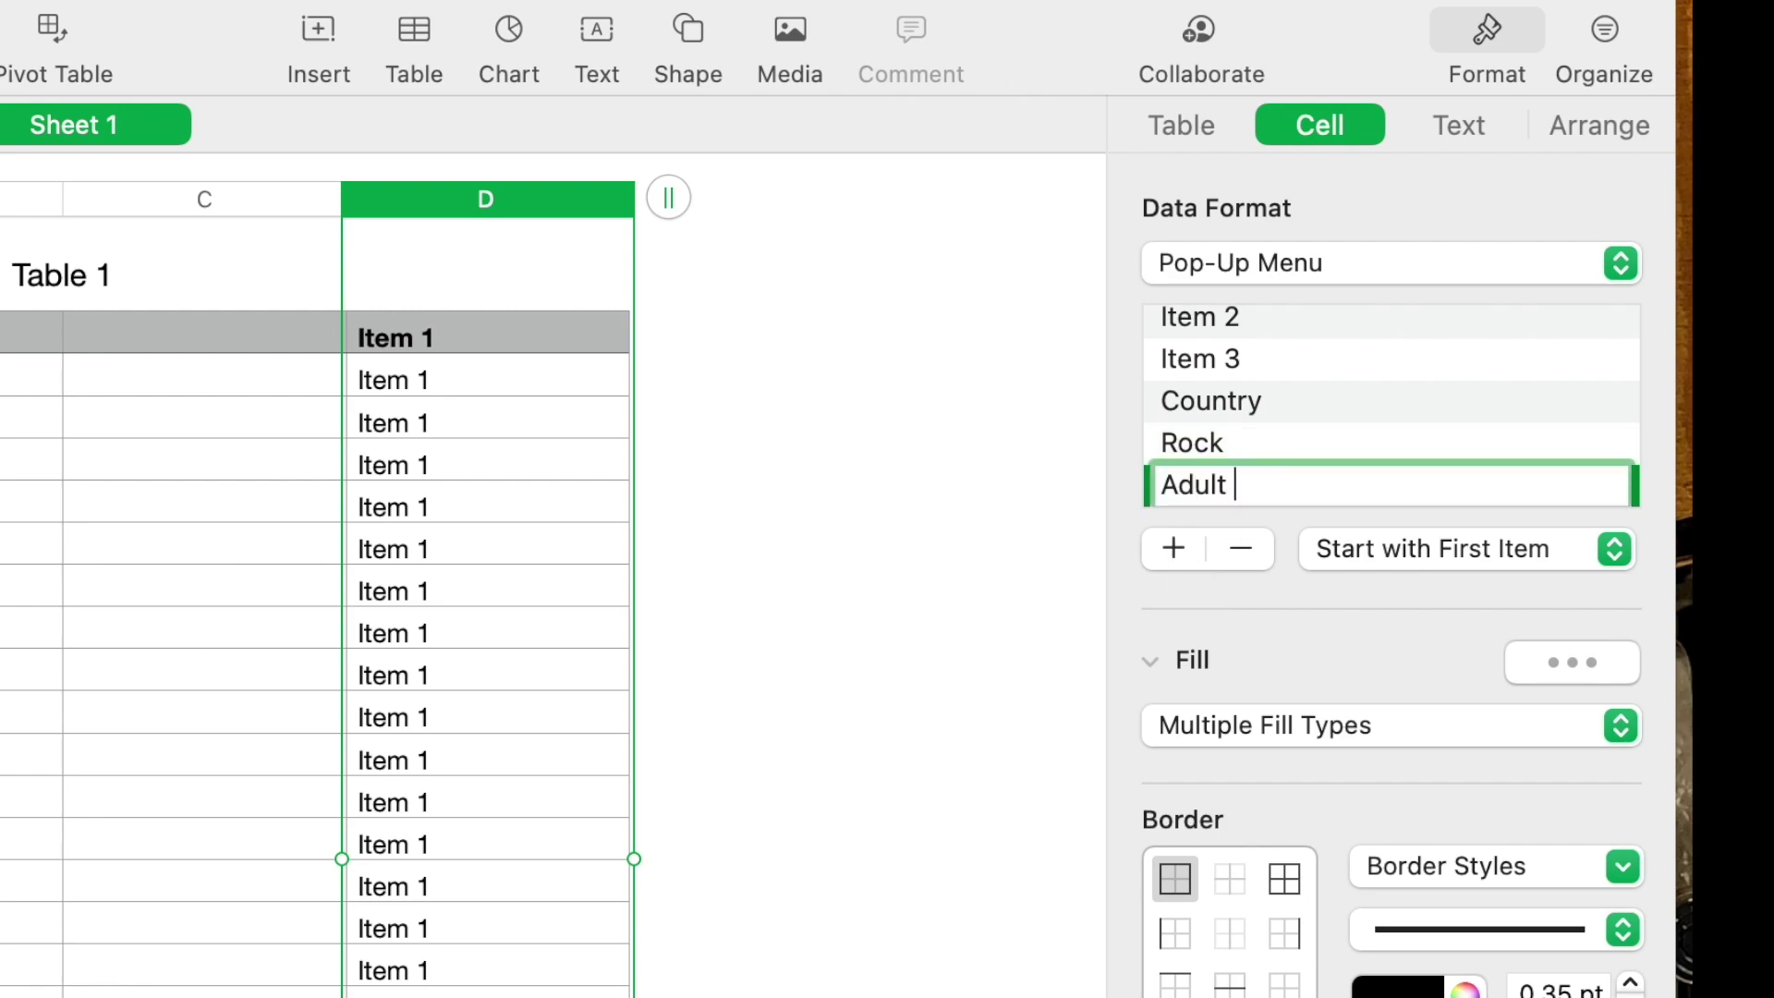
type(" Contempro")
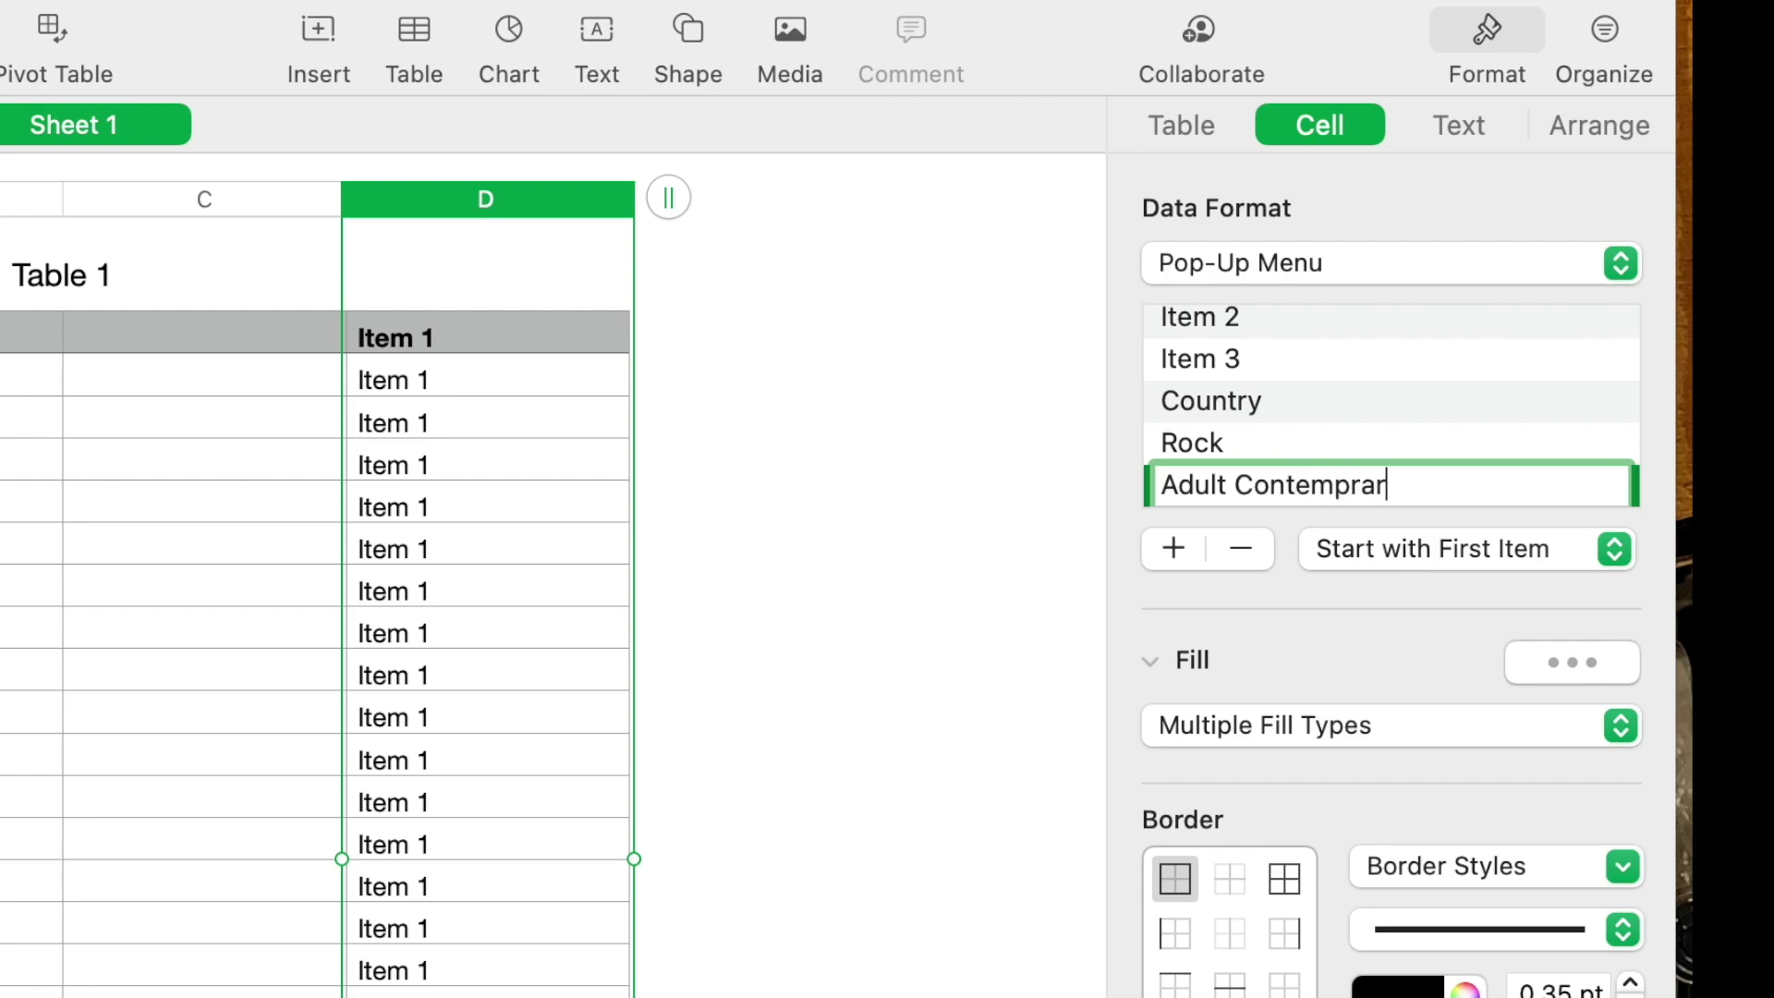
type("rt")
key("Return")
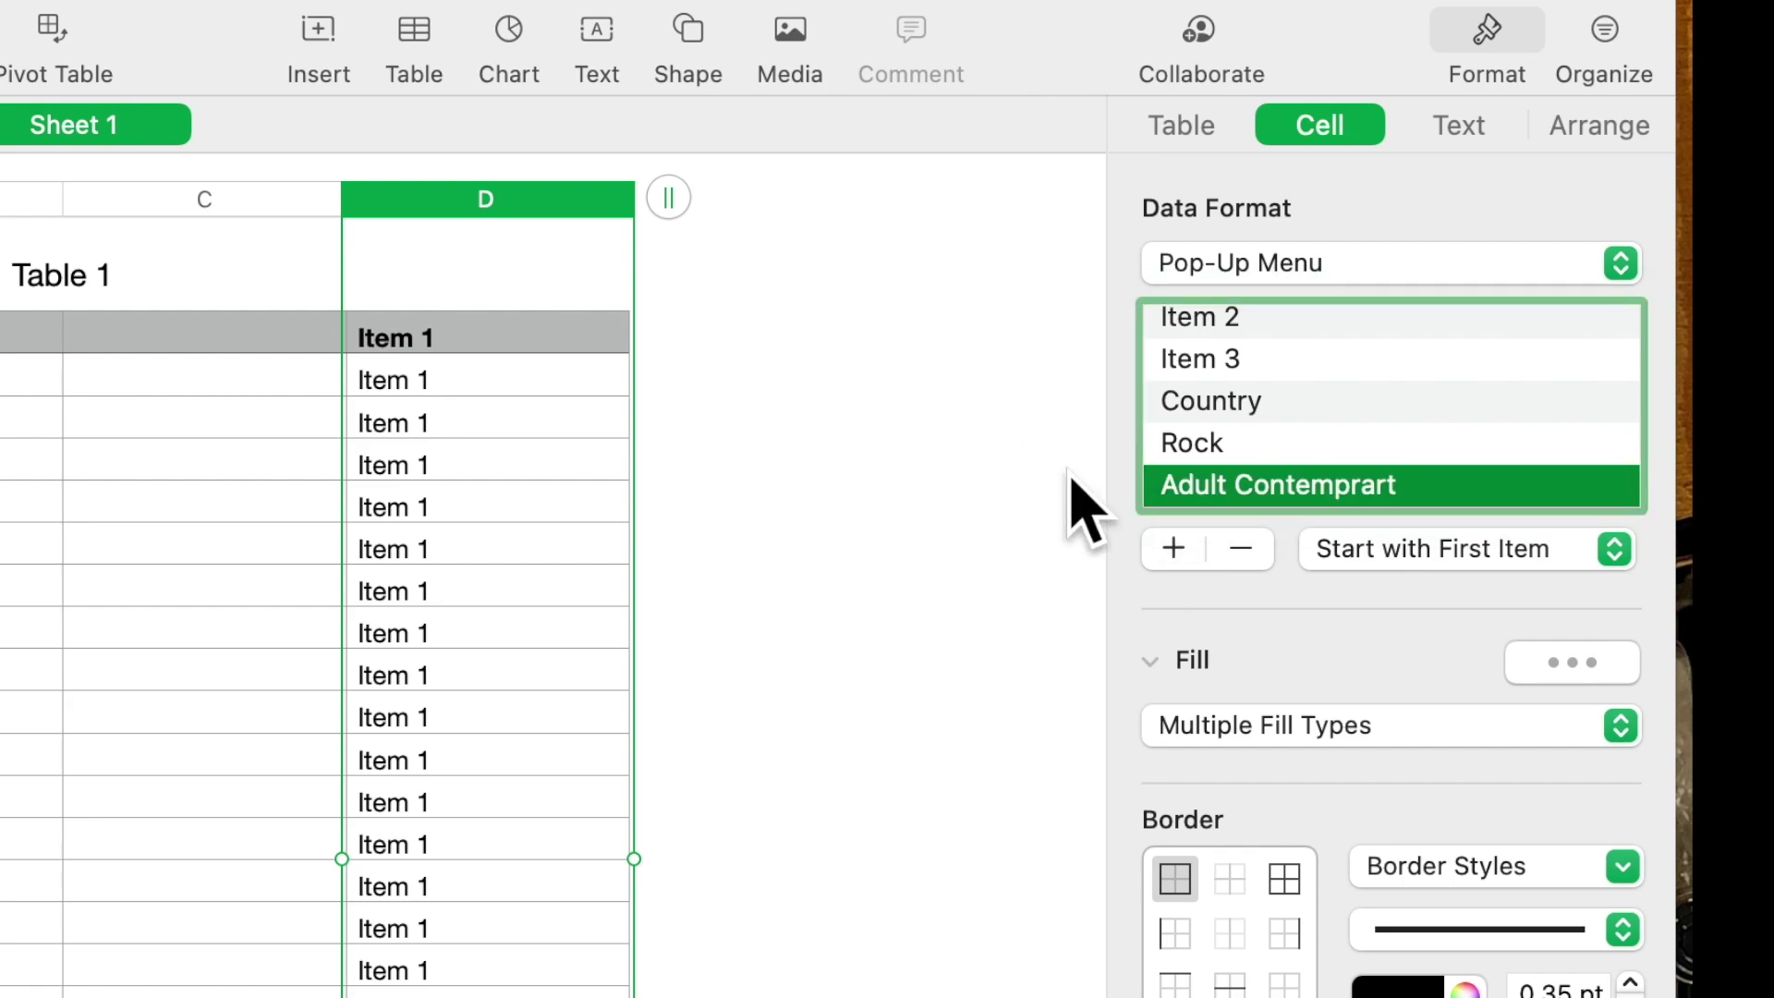
left_click(1173, 549)
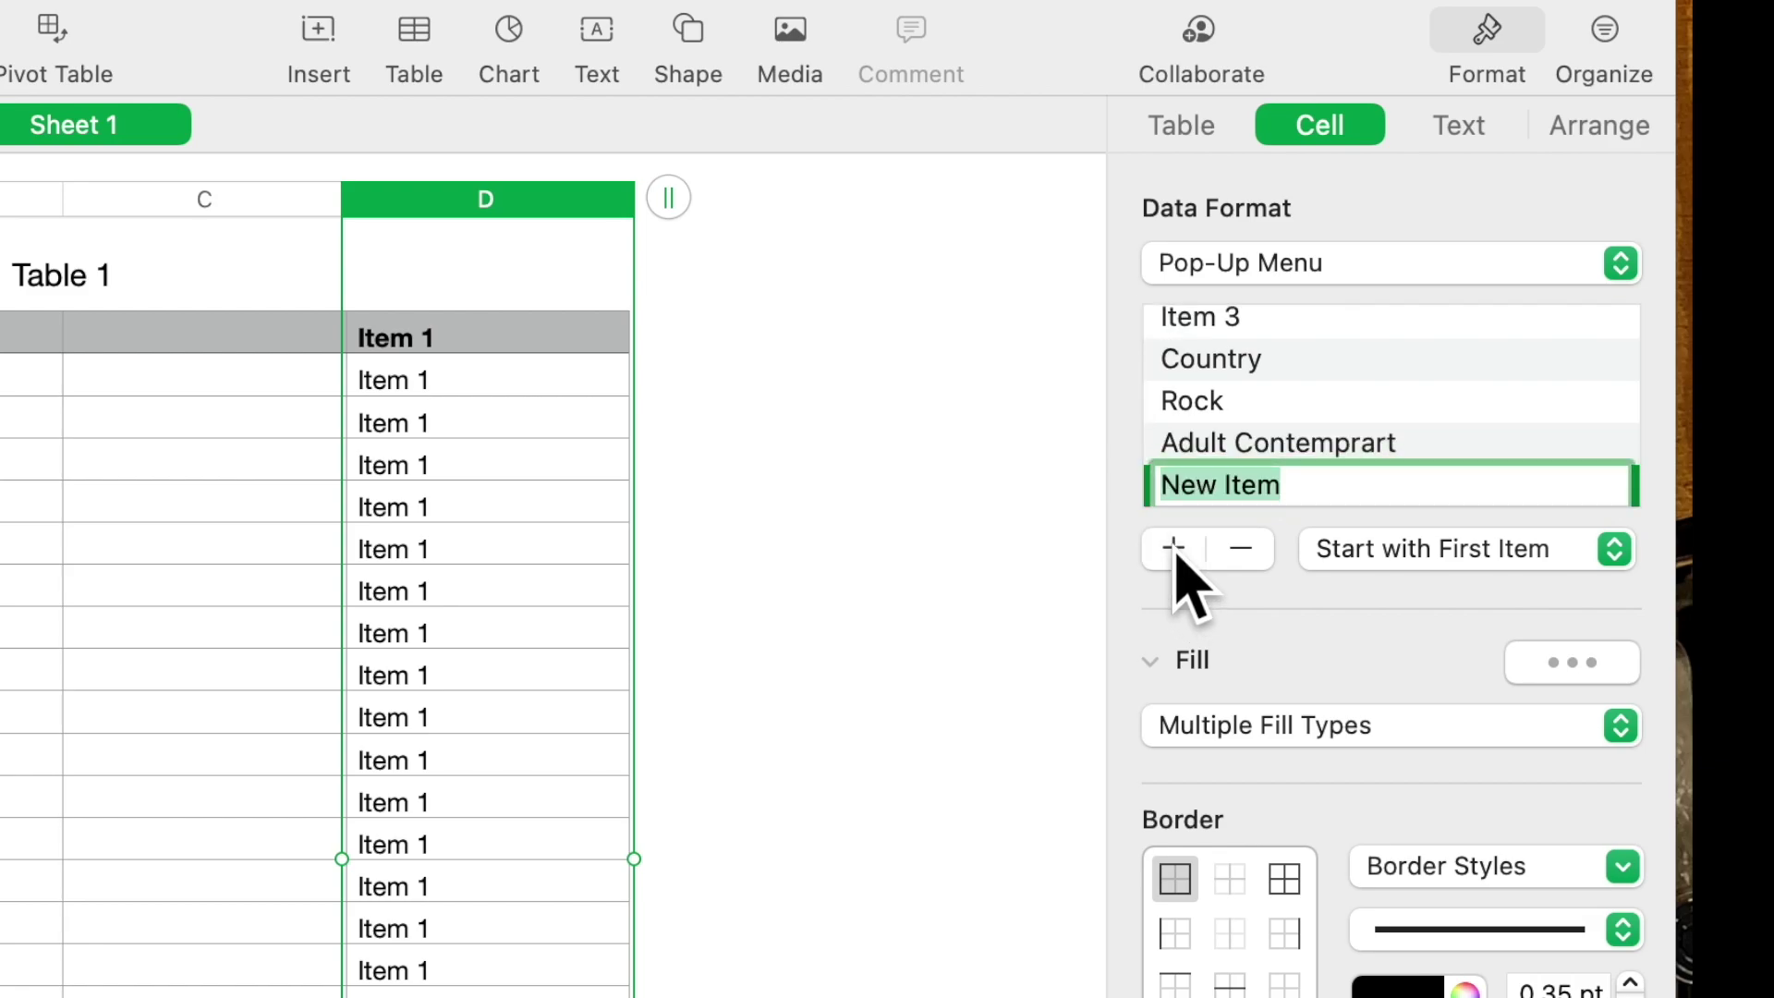
type("hip")
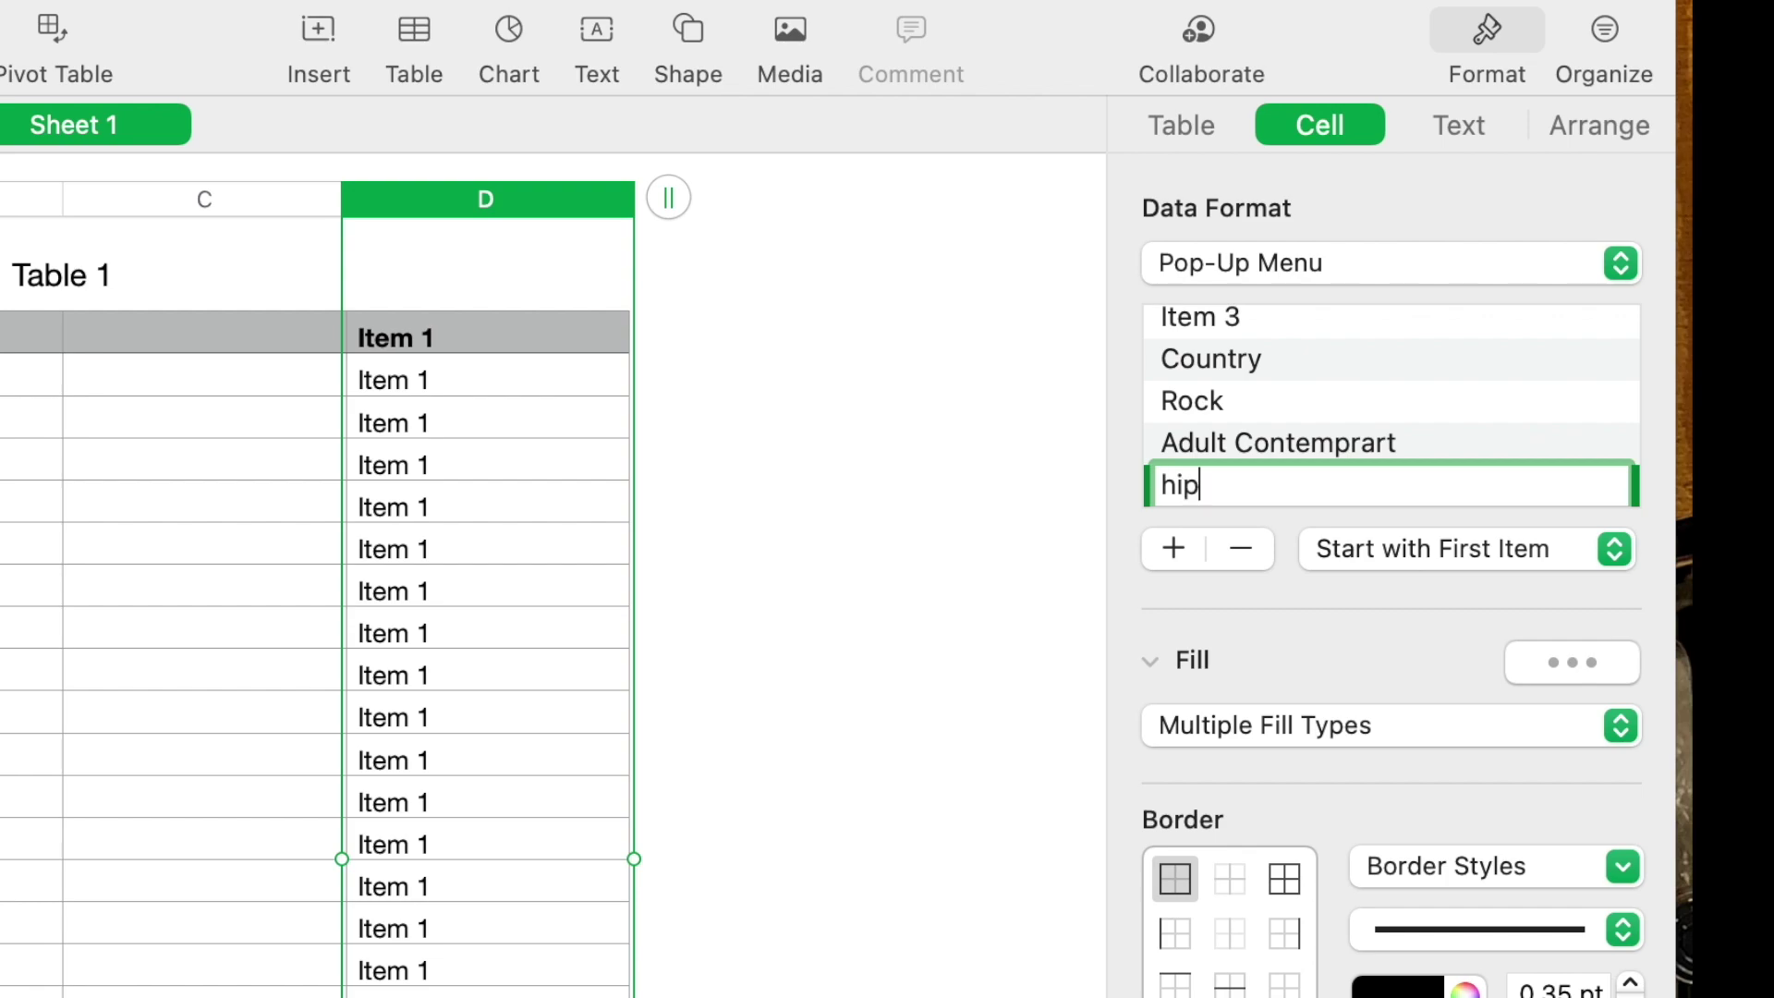
type("-Hop")
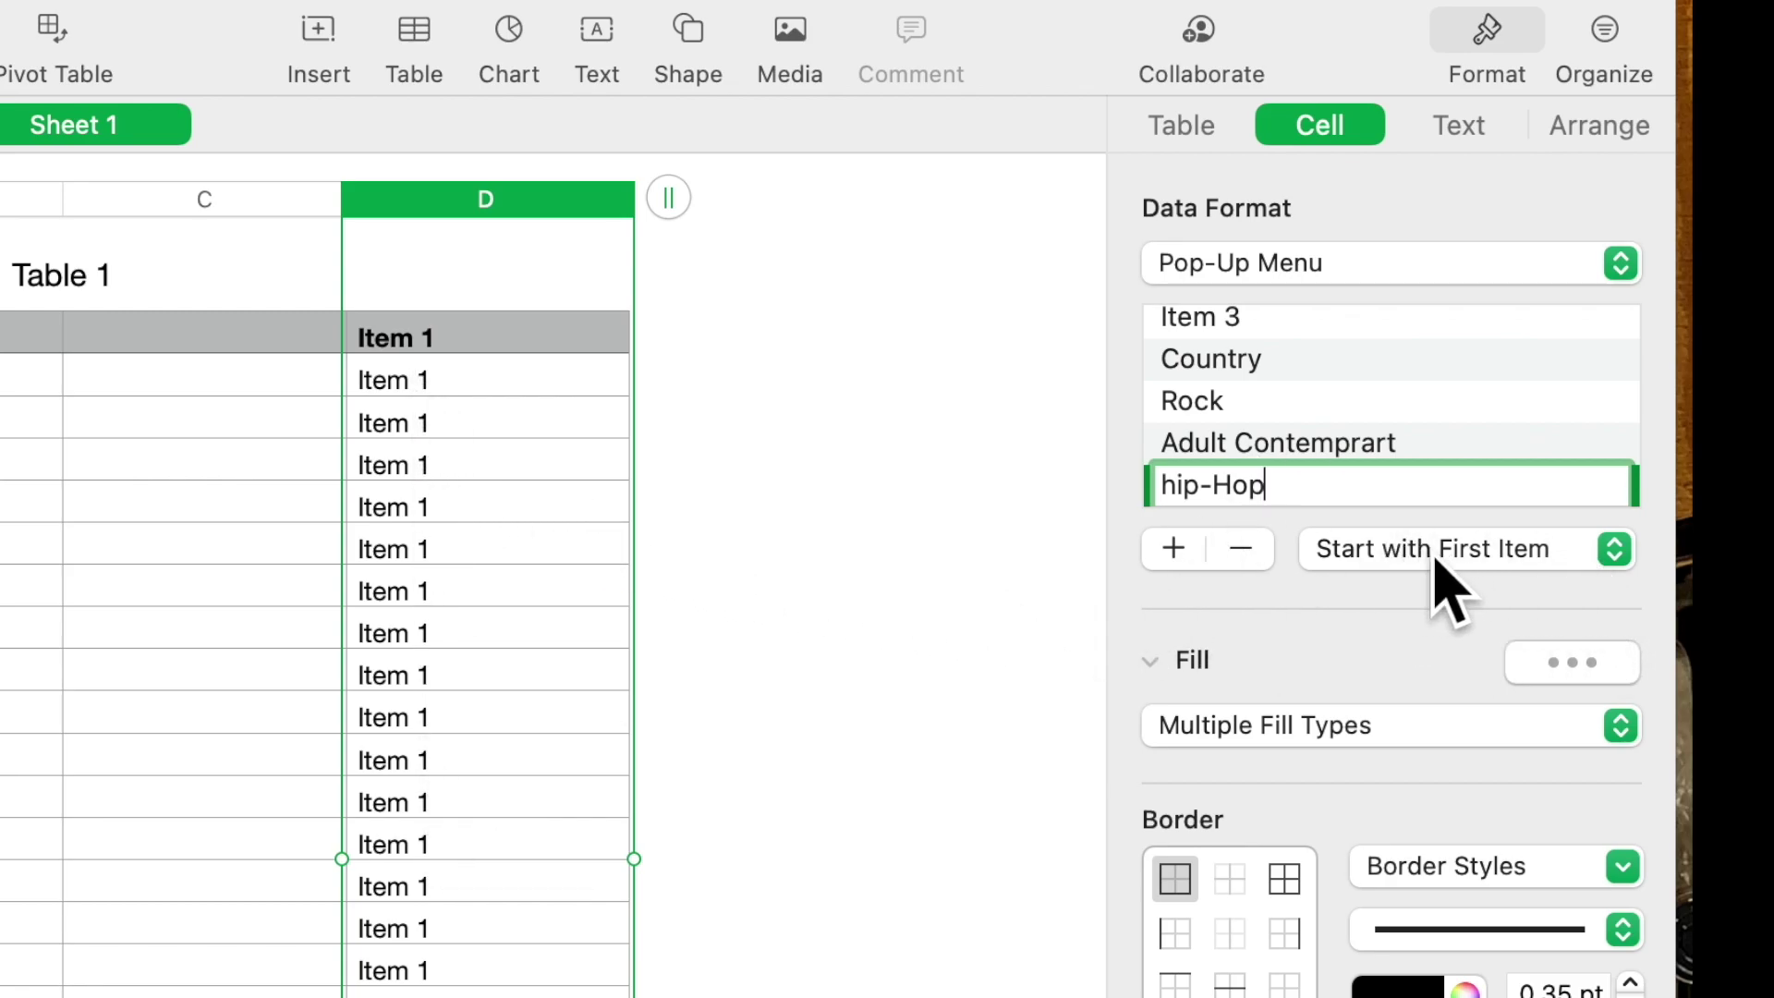
left_click(1614, 551)
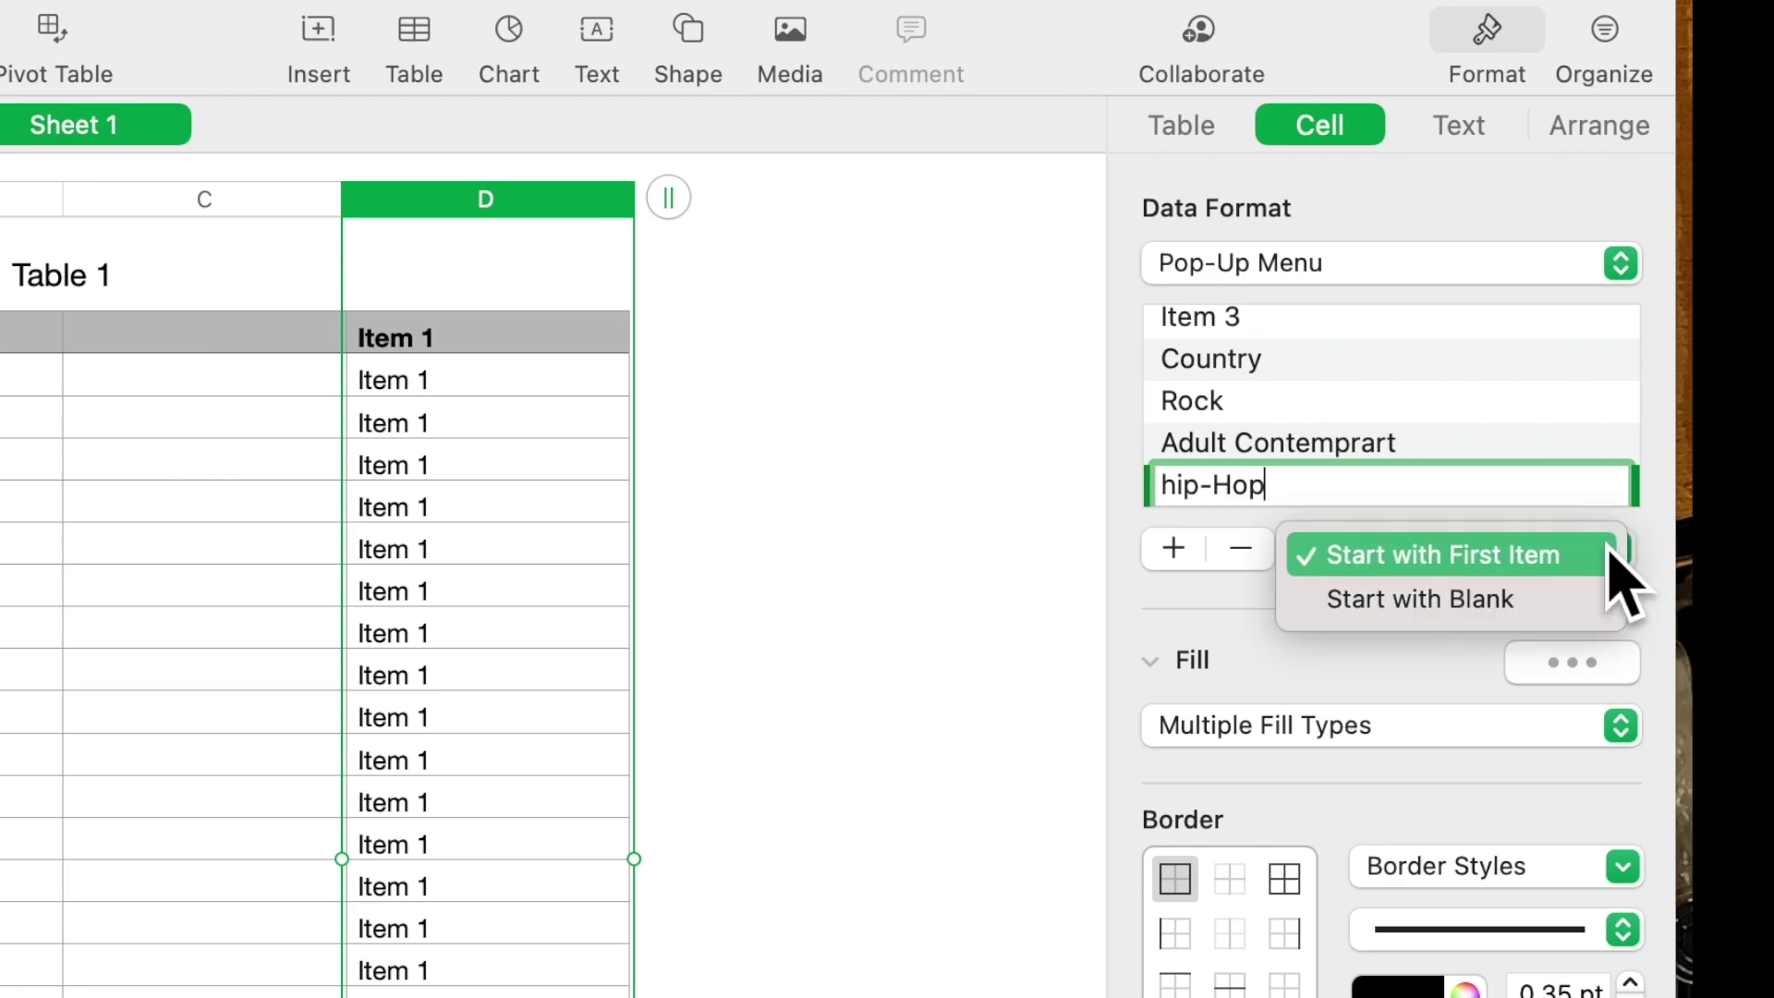
Make the pop-up cells start blank and delete the Item 1, Item 2 and Item 3 placeholders.
left_click(1471, 599)
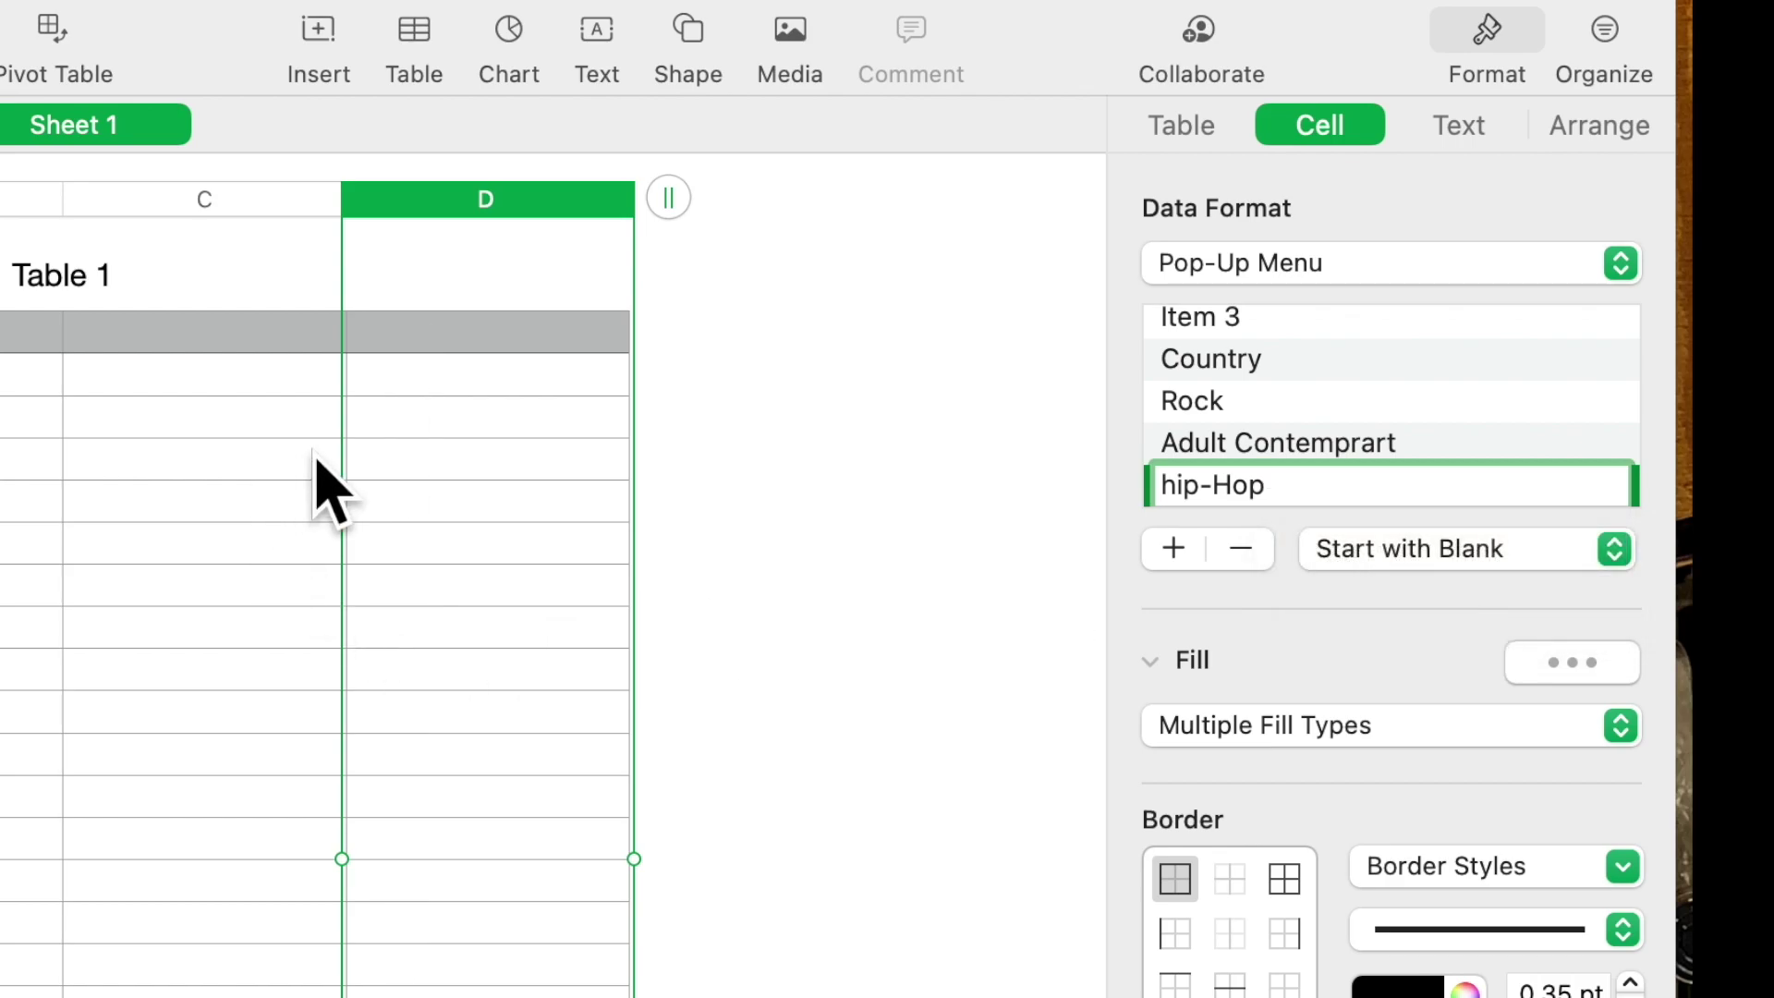
scroll(1139, 594, "up", 1)
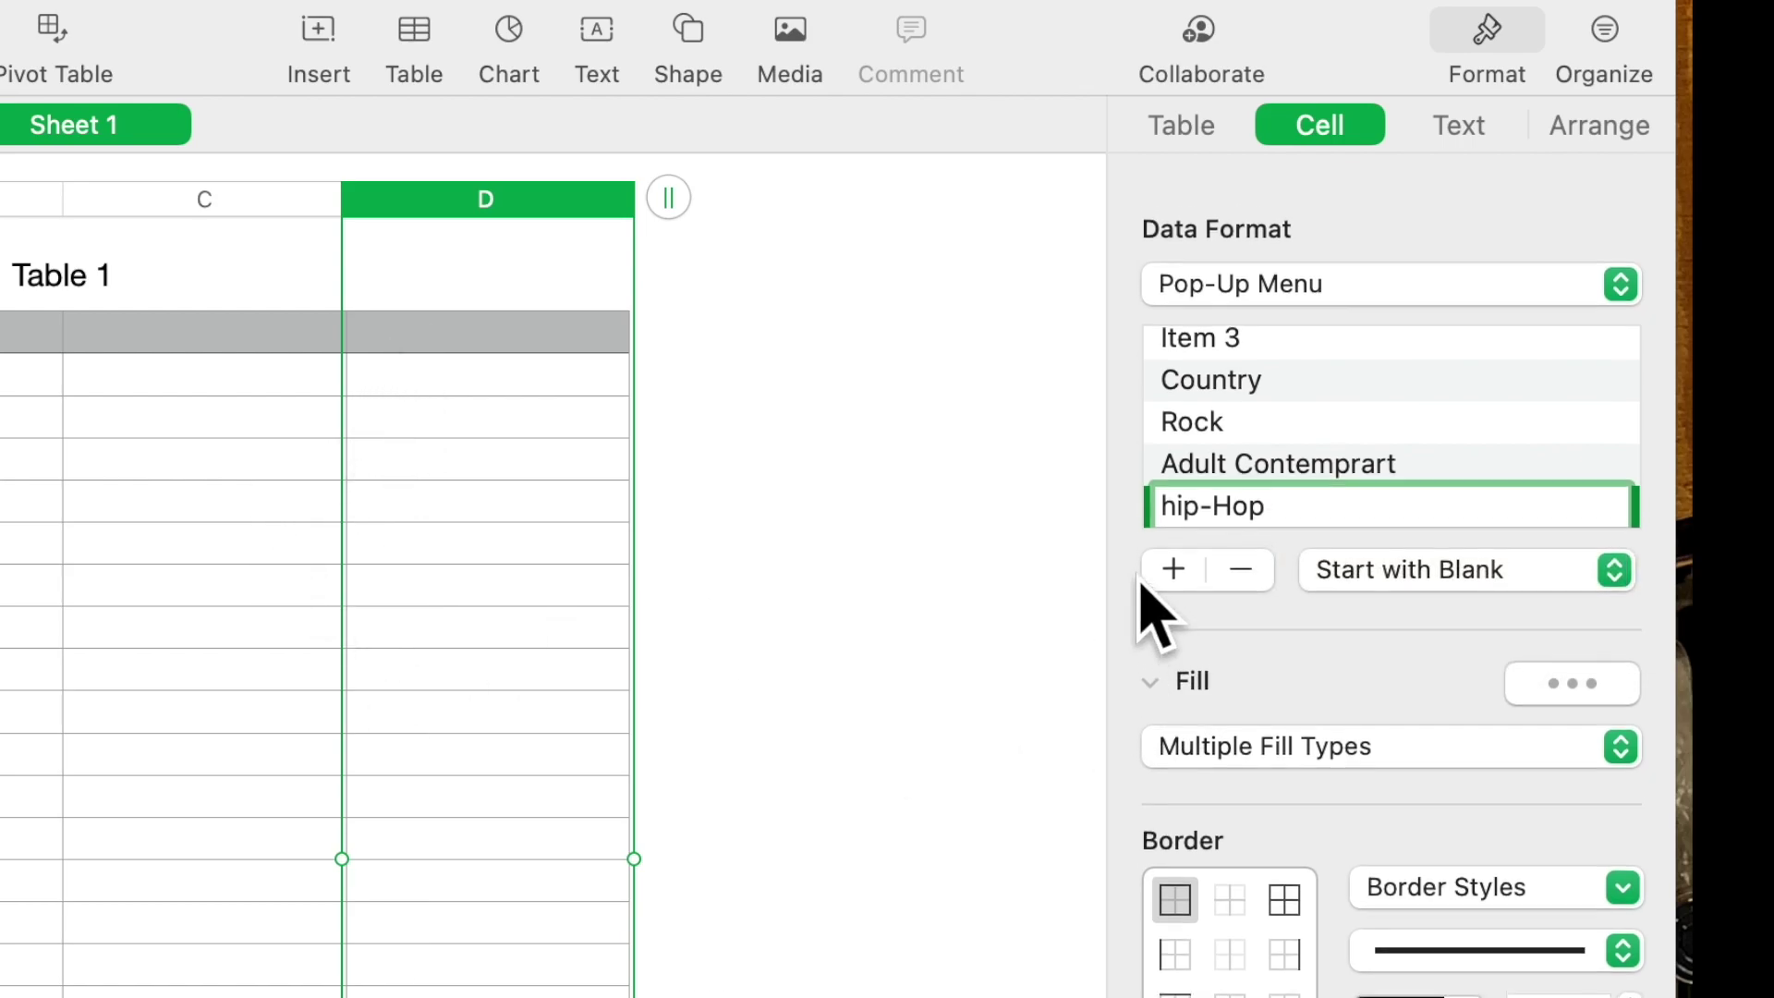
scroll(1379, 378, "down", 1)
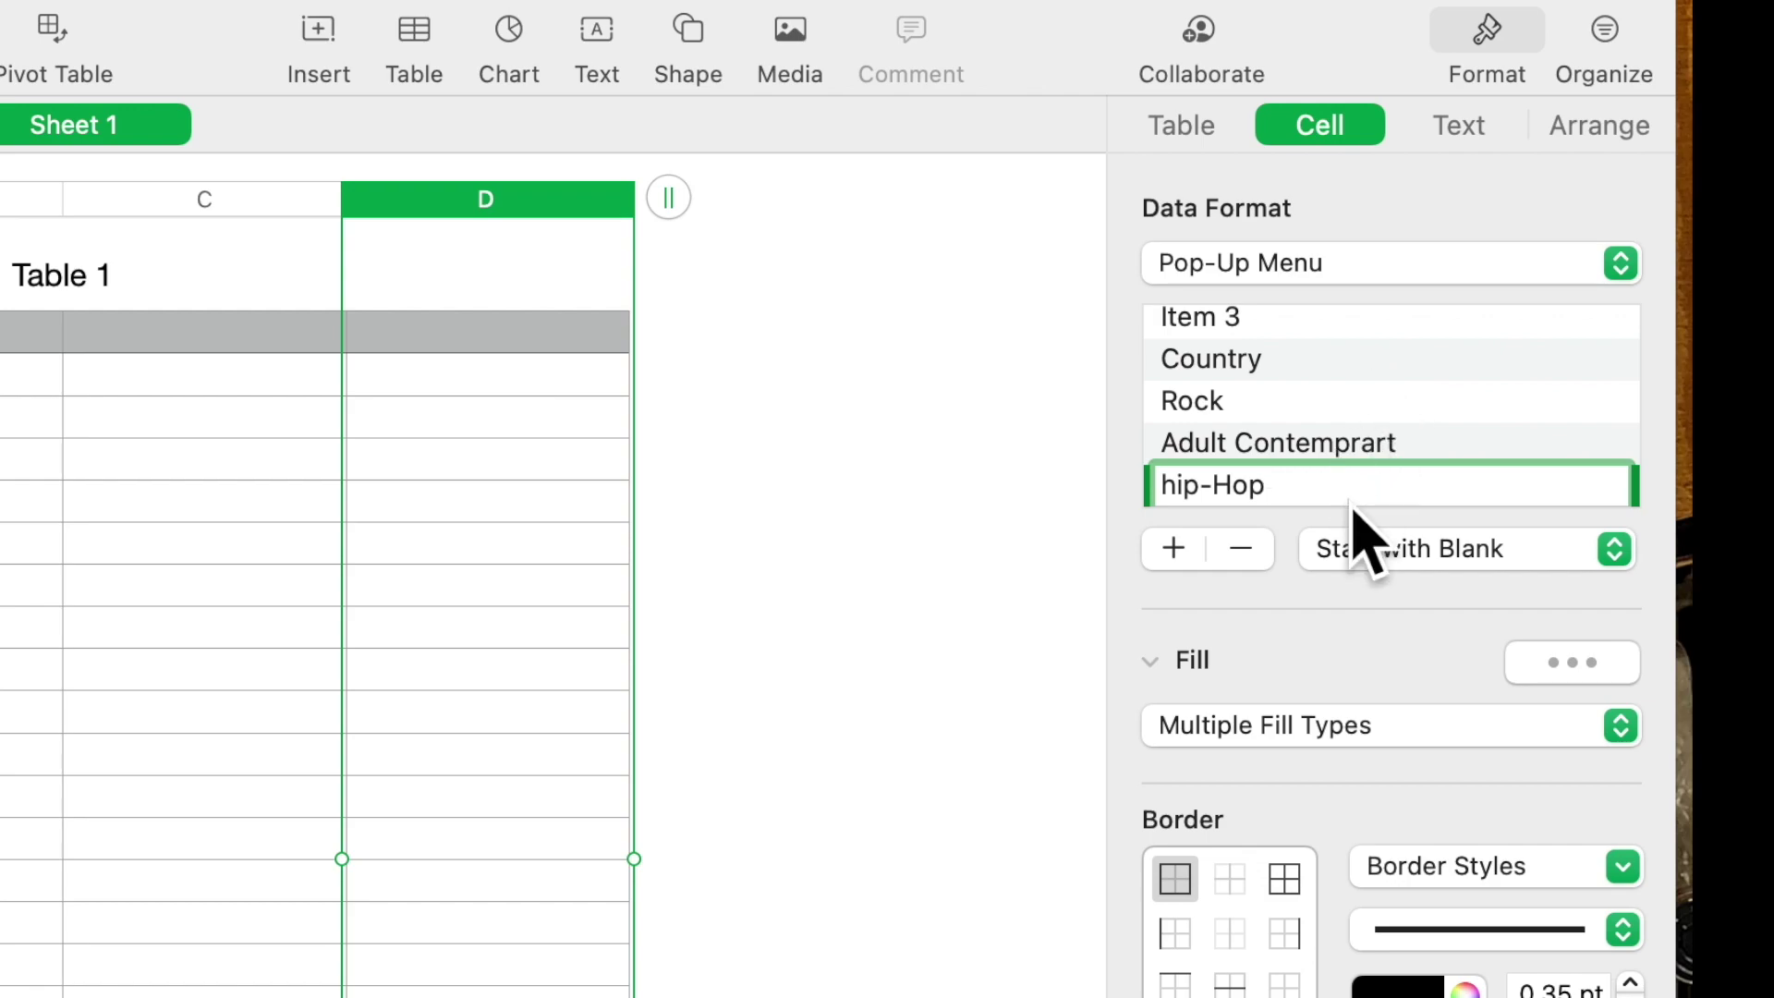
scroll(1381, 447, "up", 3)
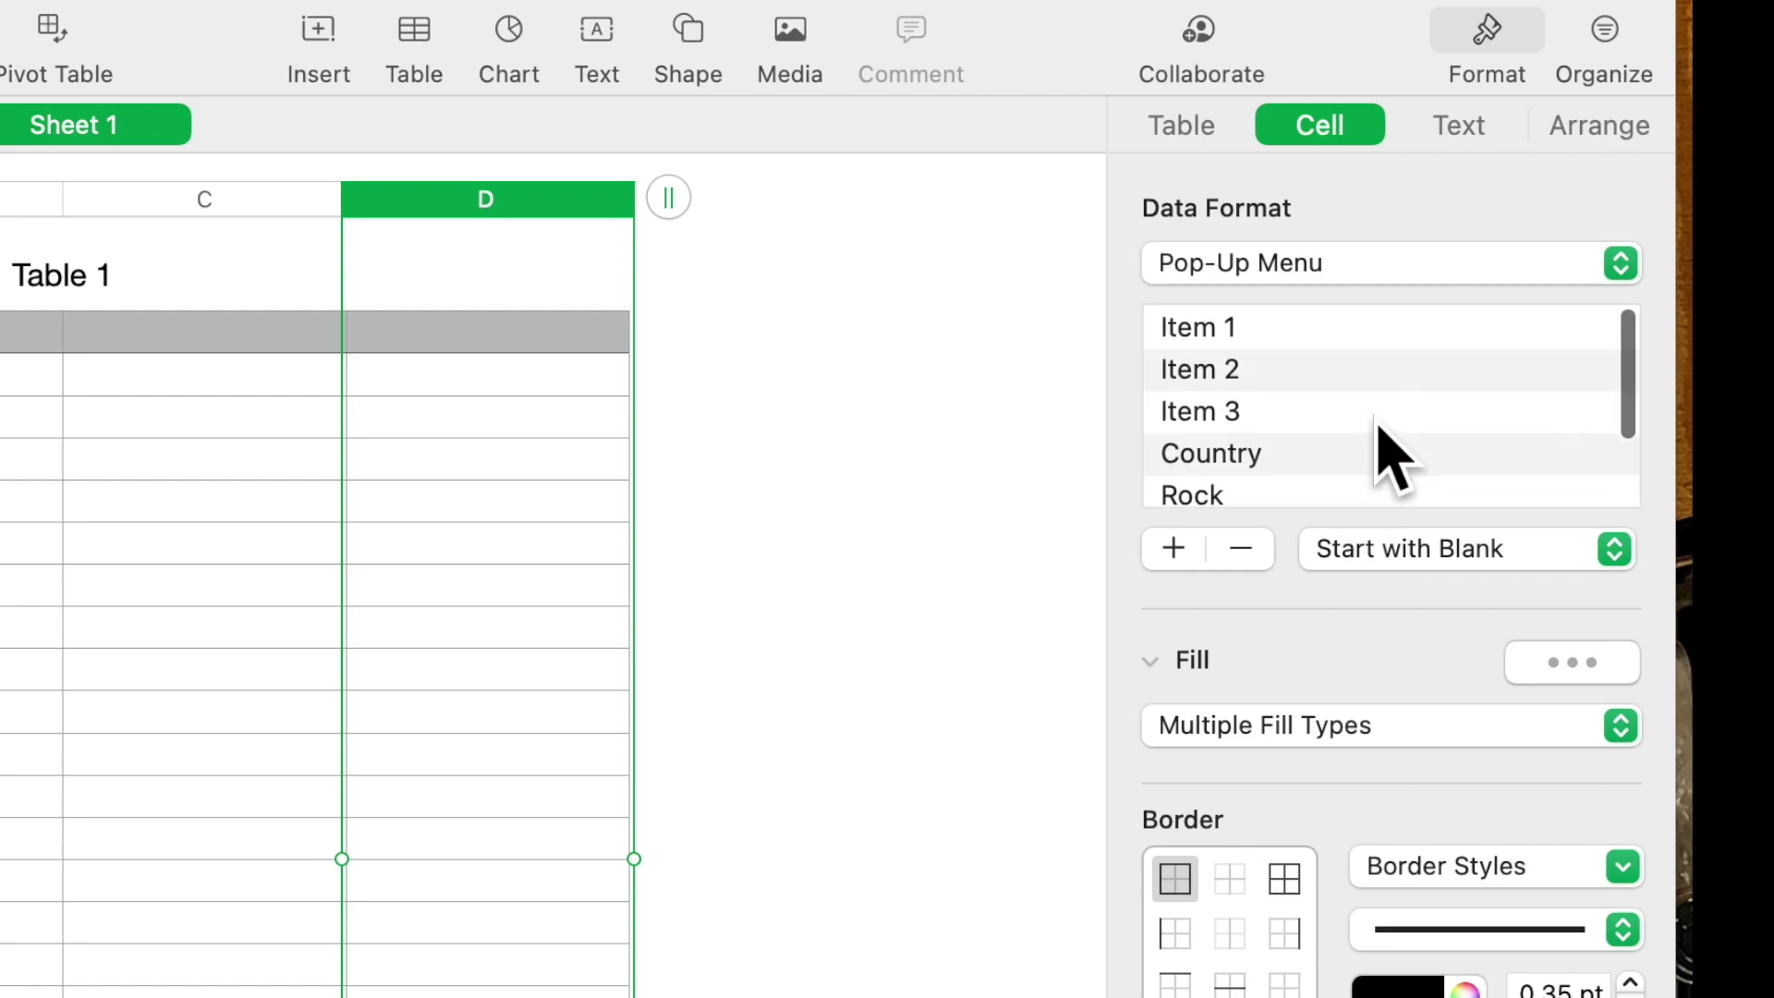
left_click(1202, 329)
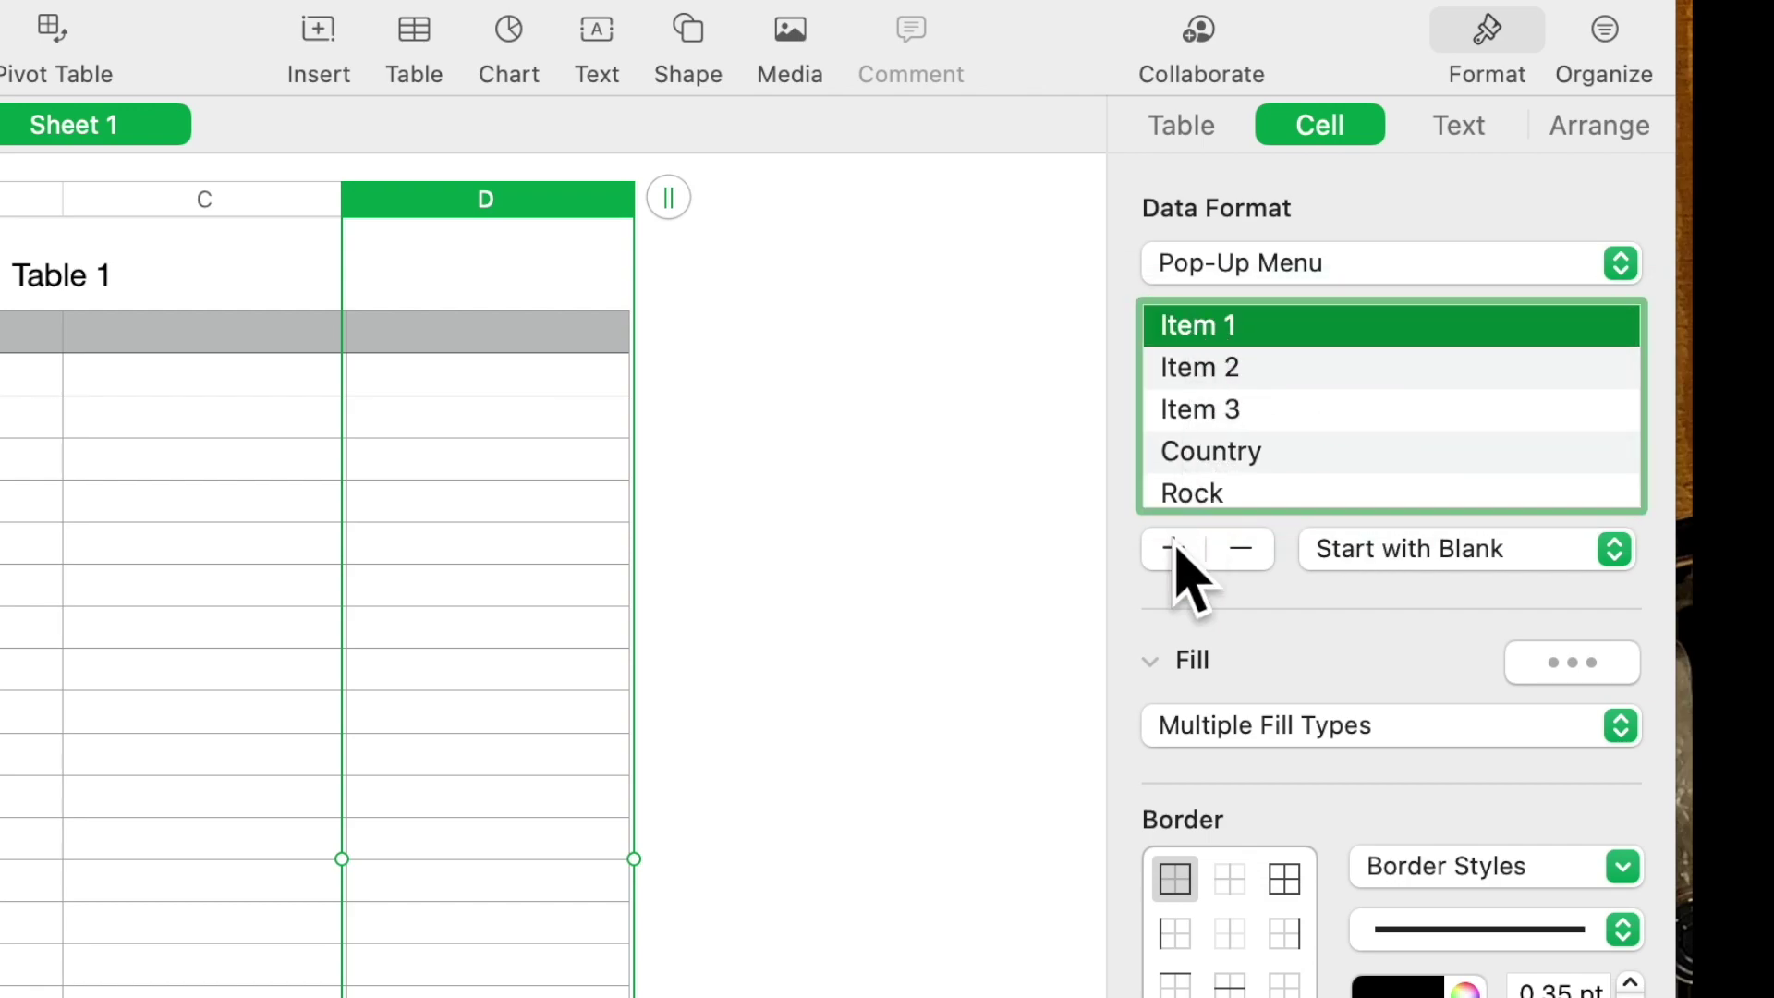
left_click(1240, 550)
left_click(1240, 551)
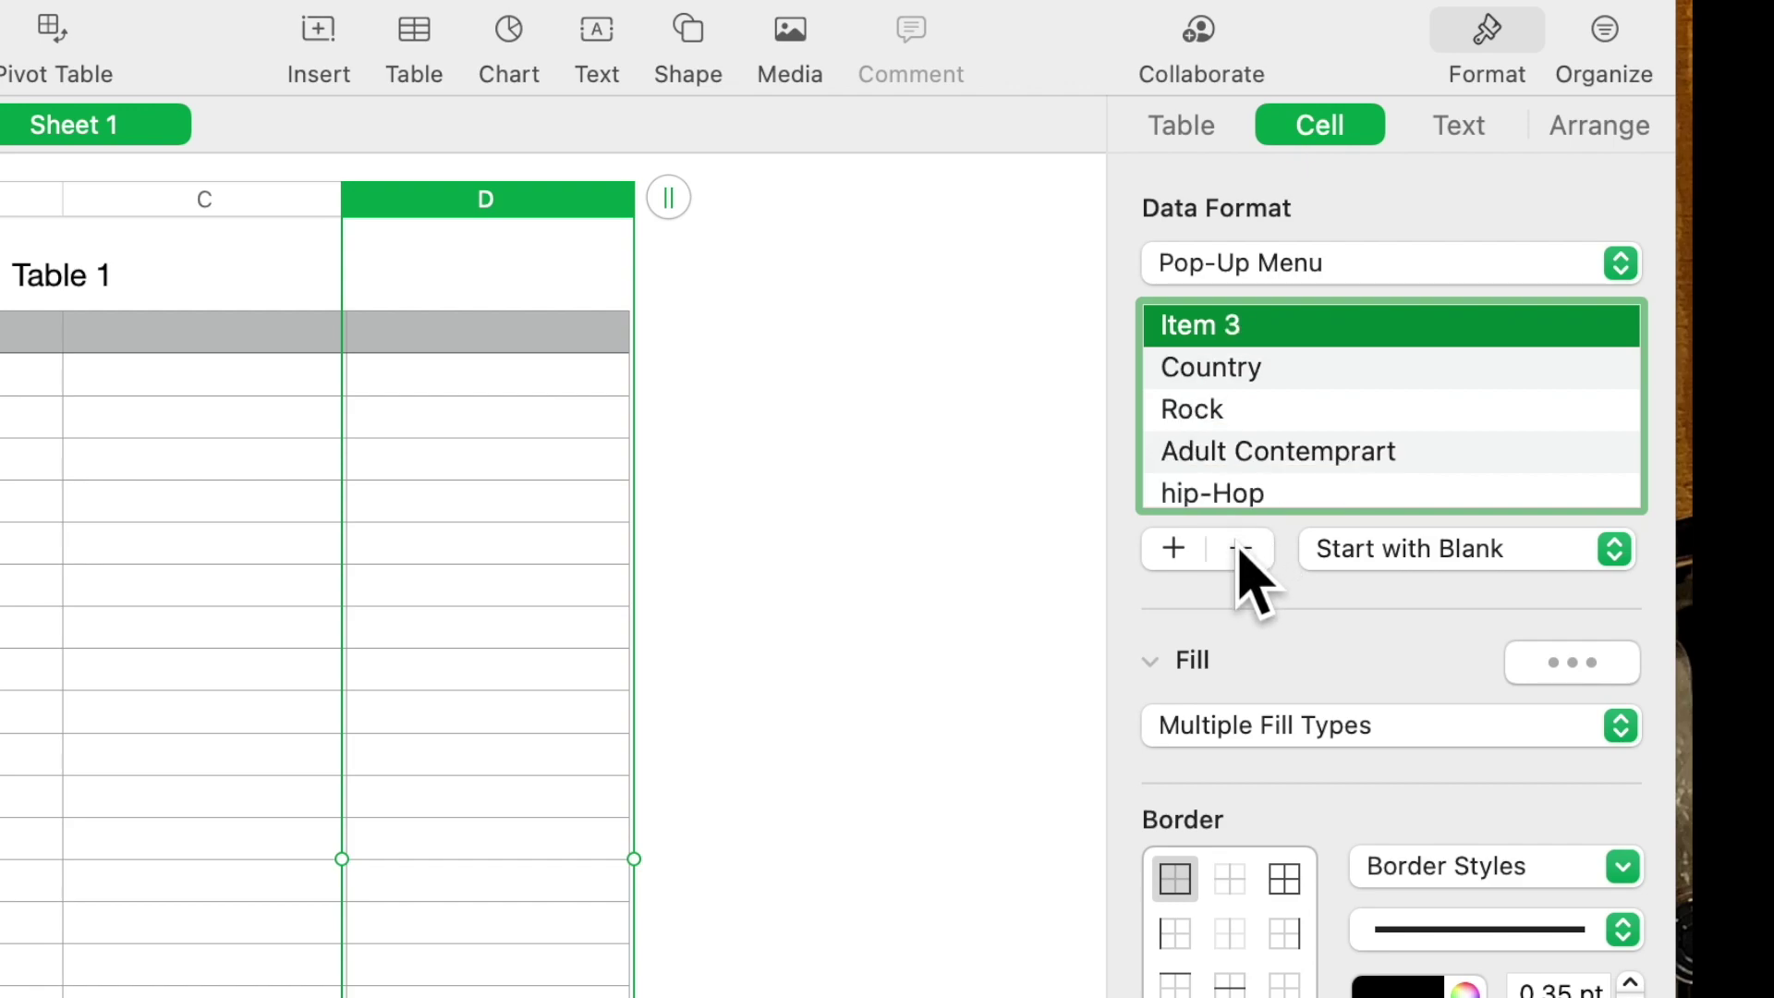
left_click(1241, 551)
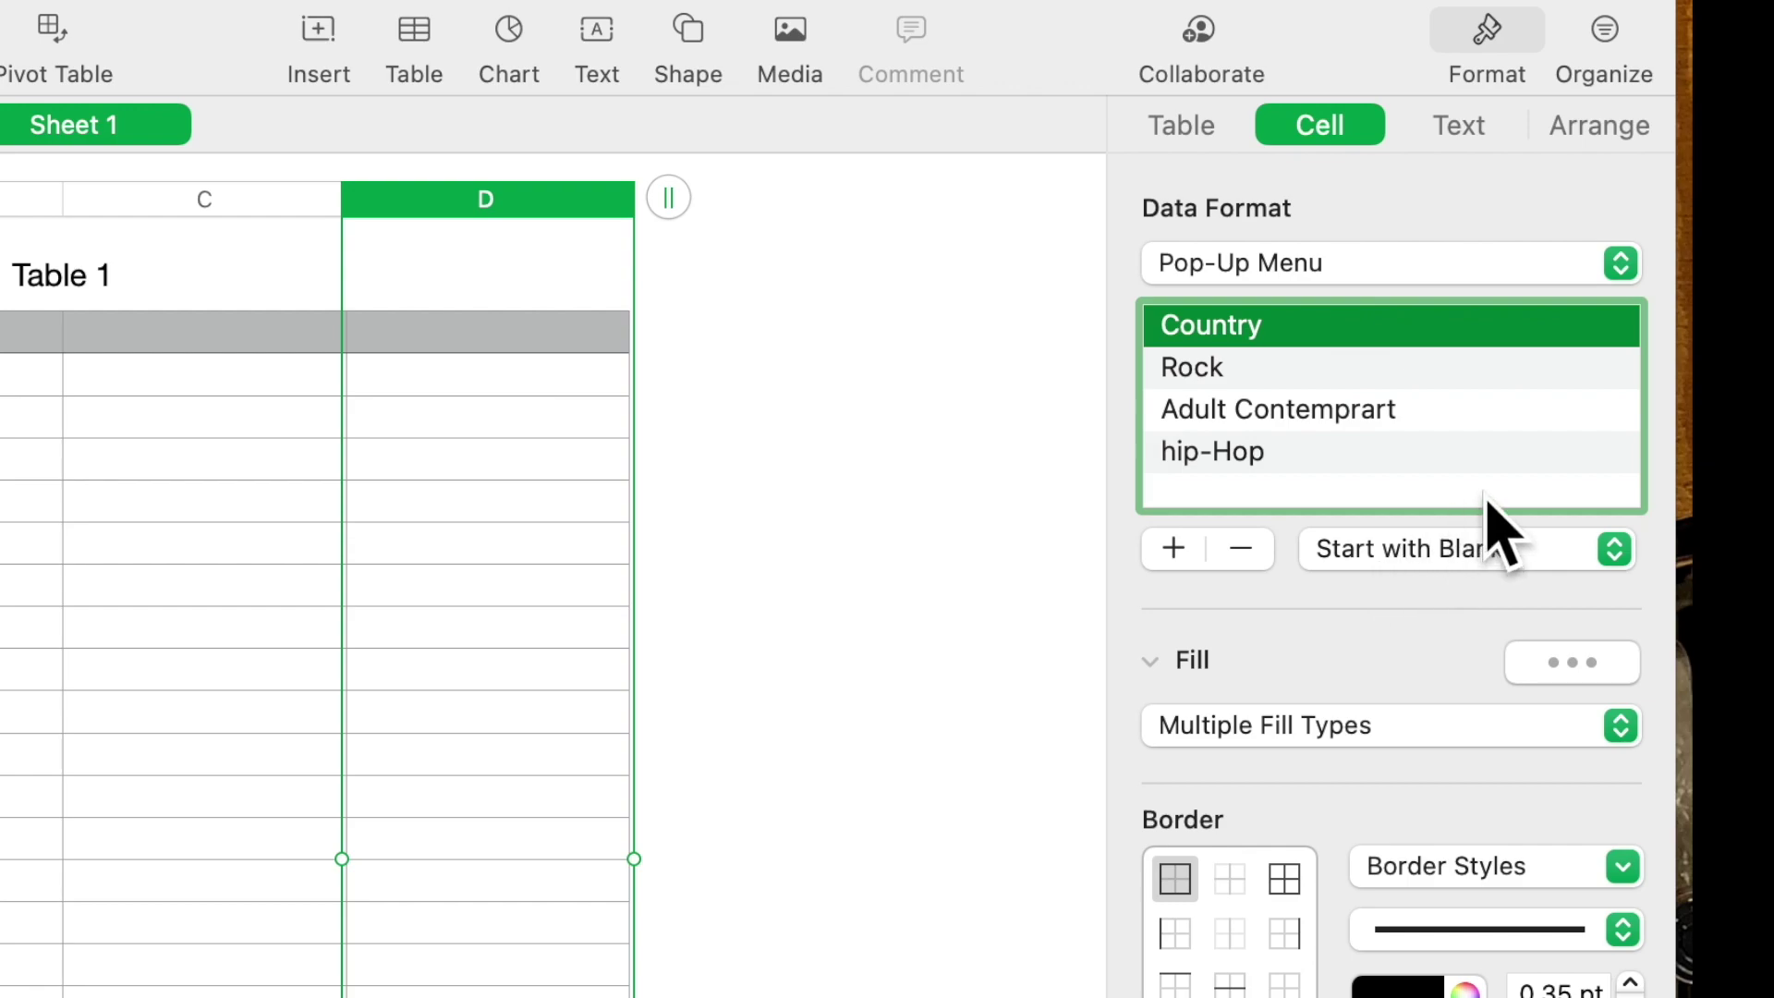
Add Classical as a fifth choice in the pop-up list.
left_click(1206, 495)
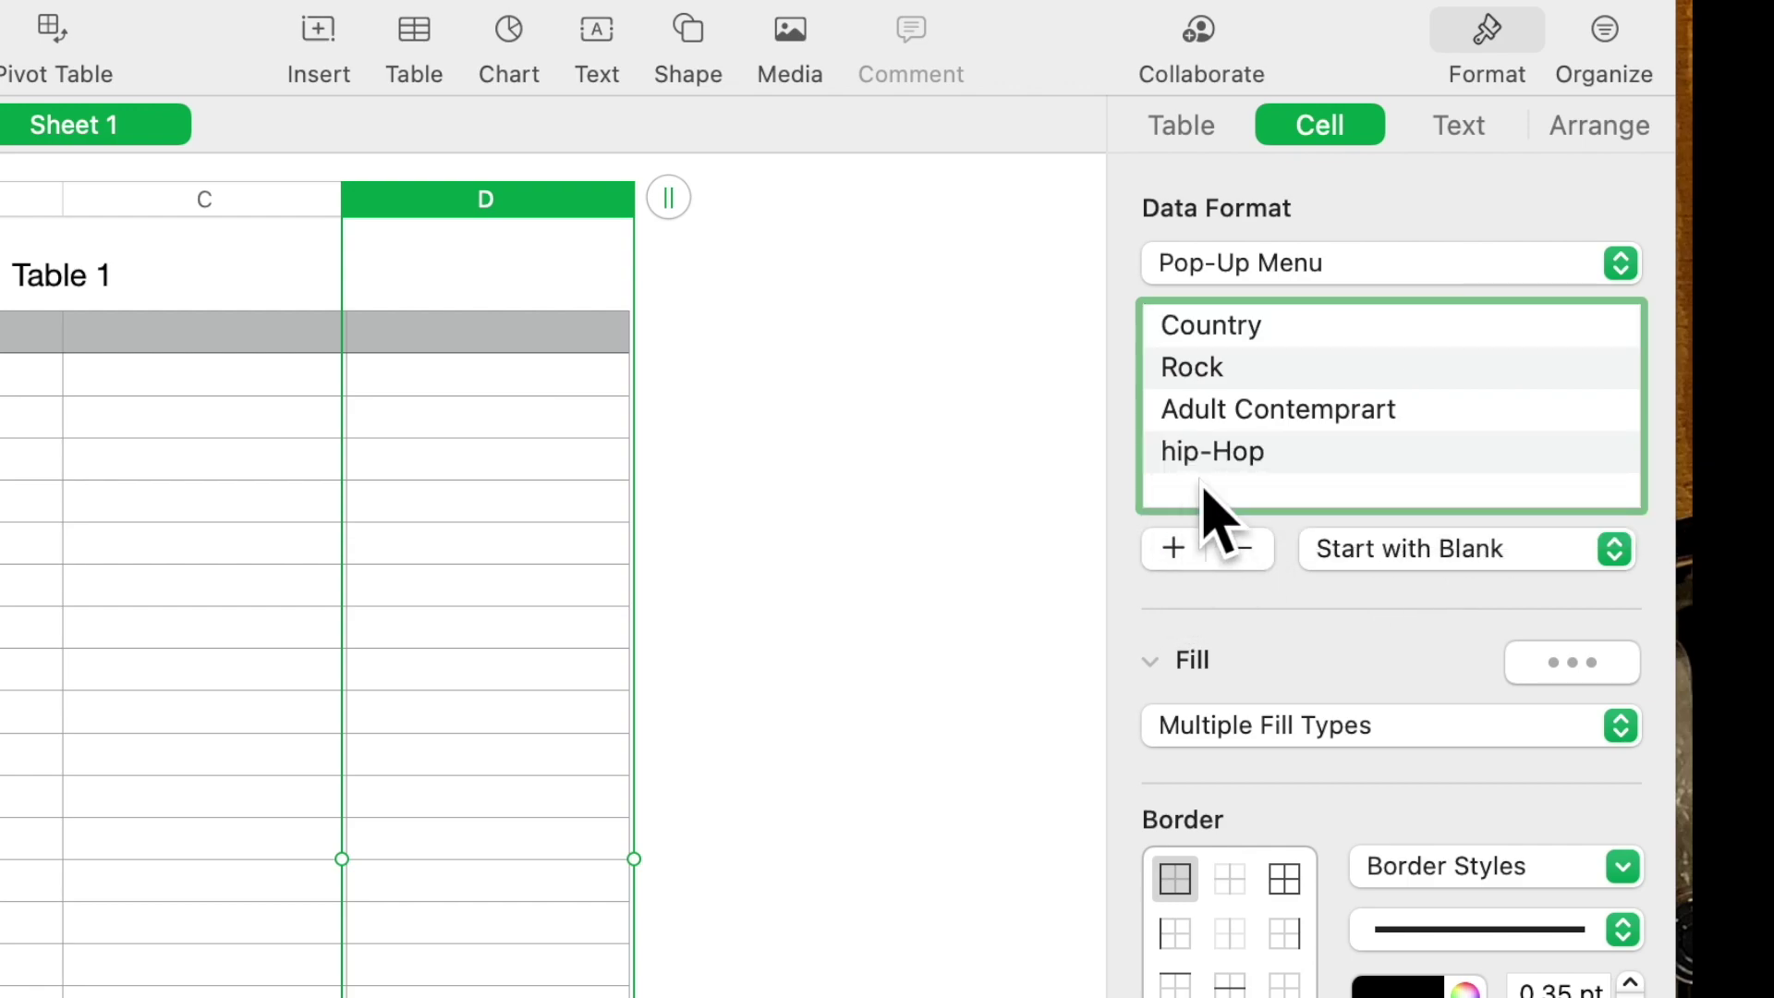
left_click(1175, 546)
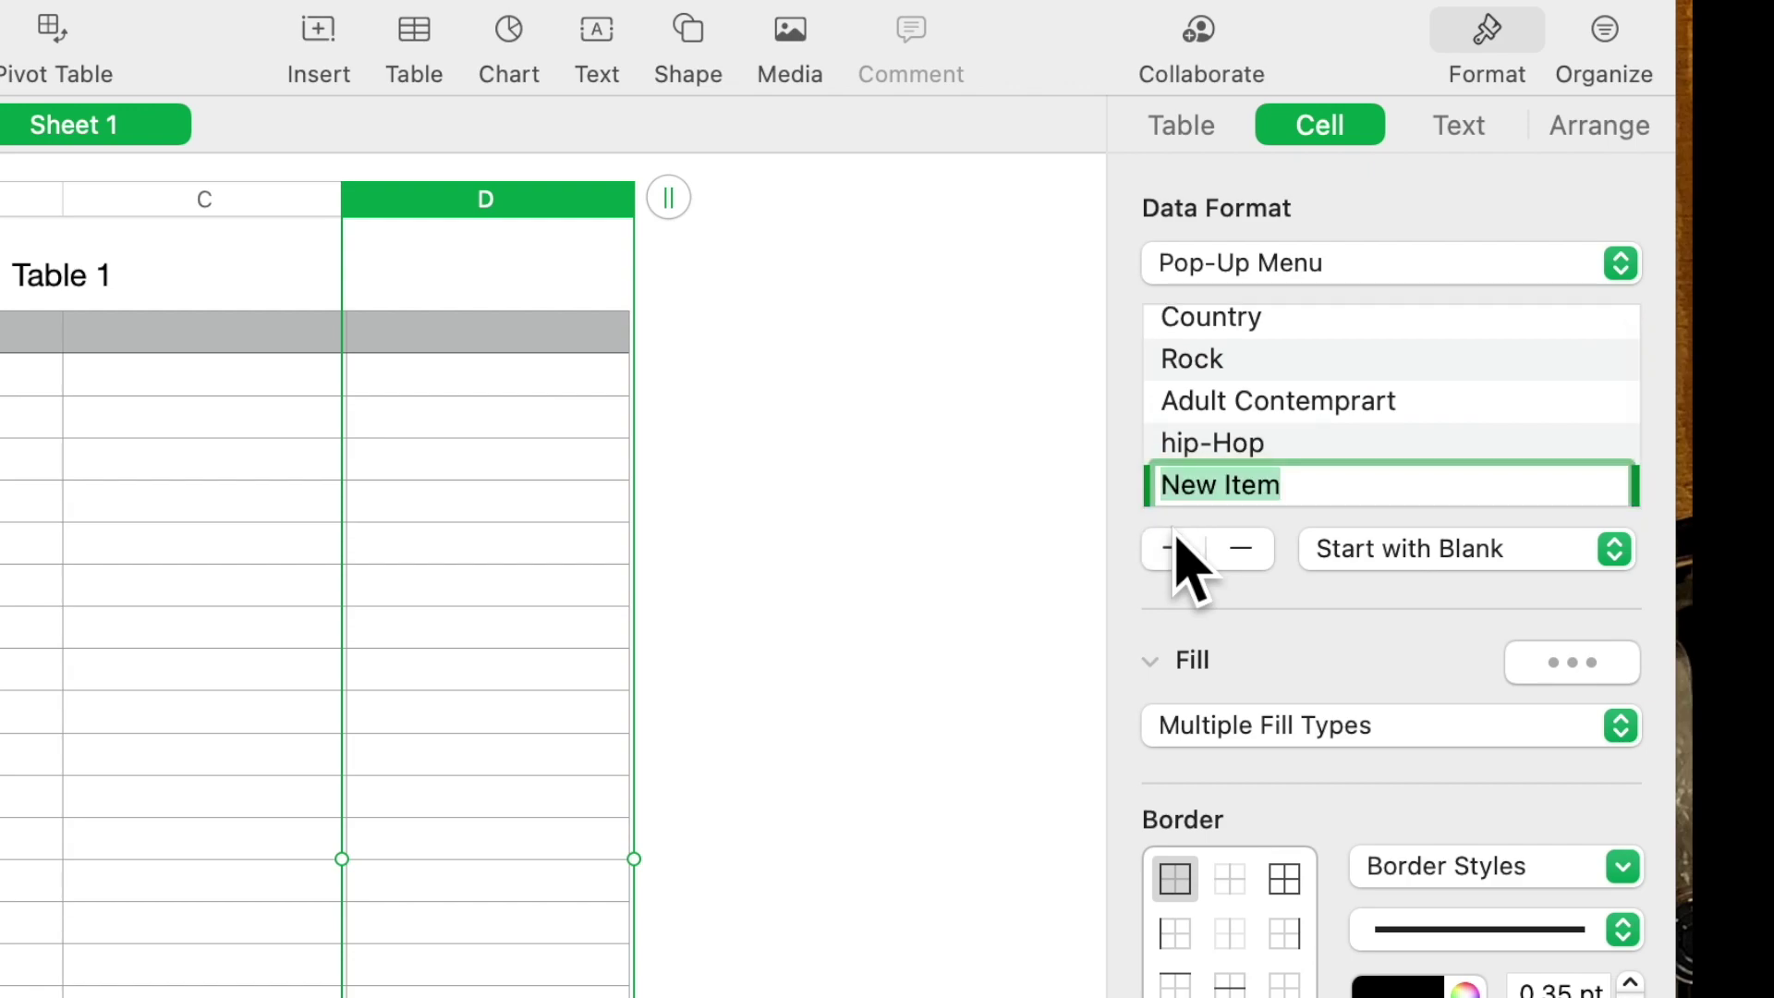
type("Cl")
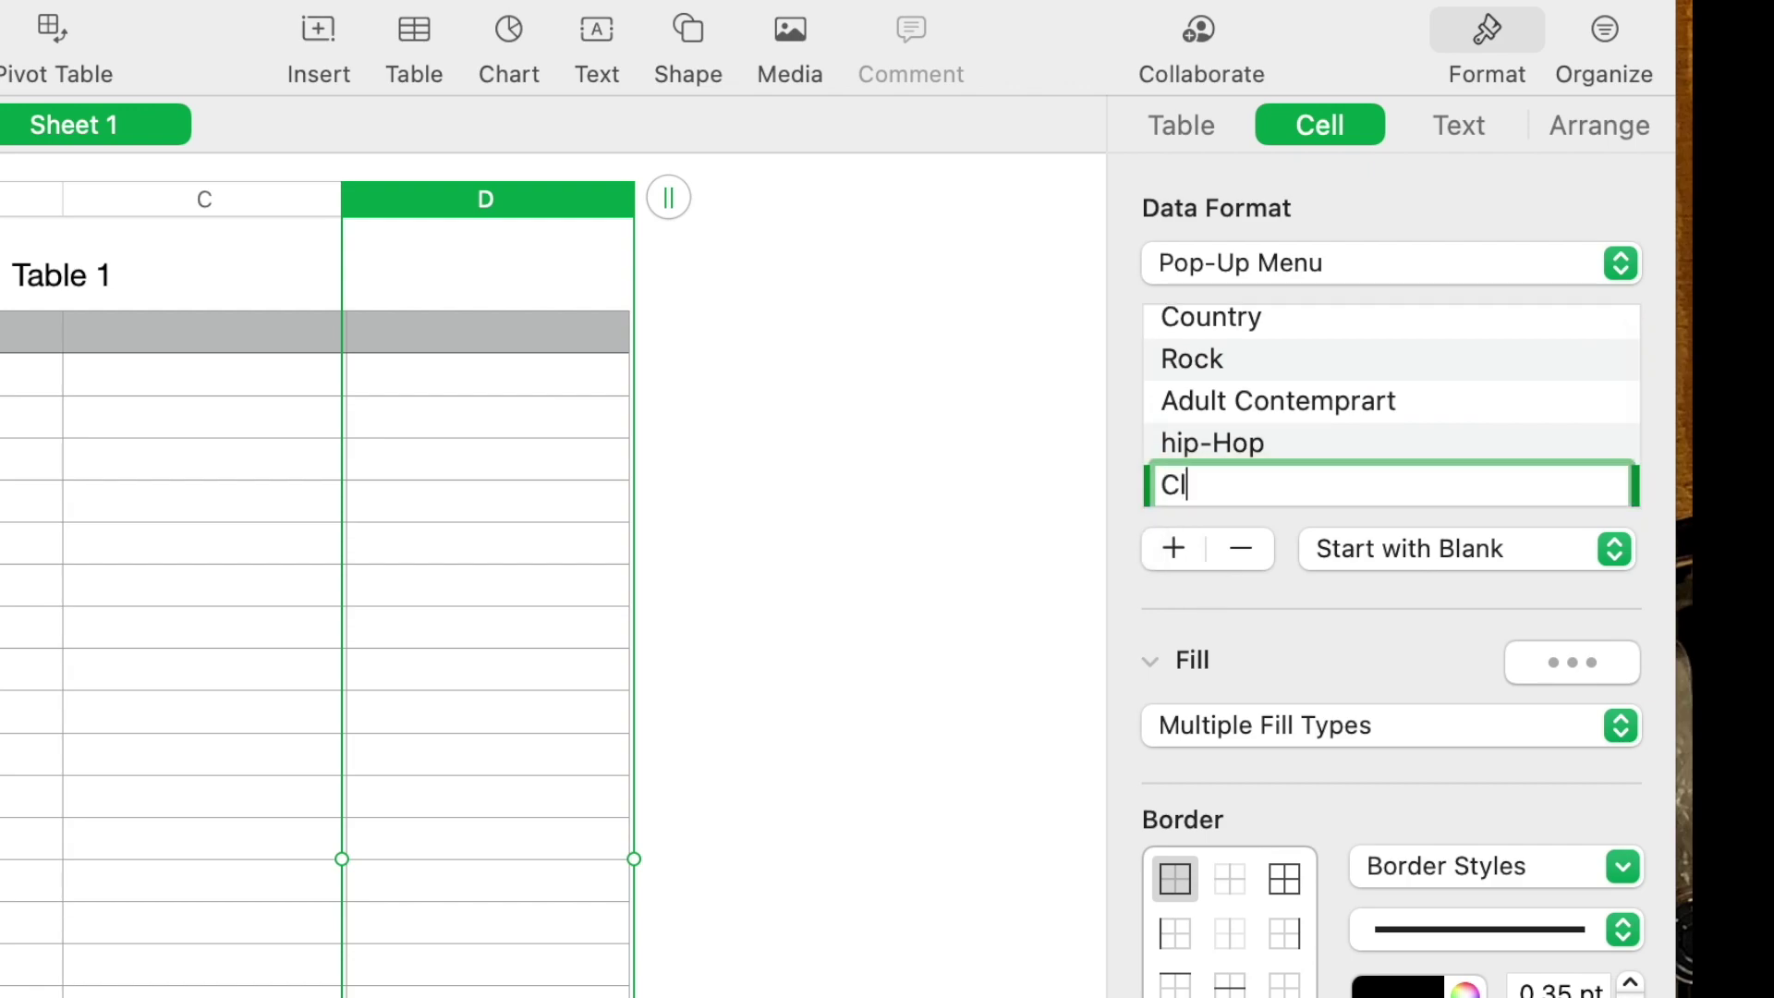
type("assical")
key("Return")
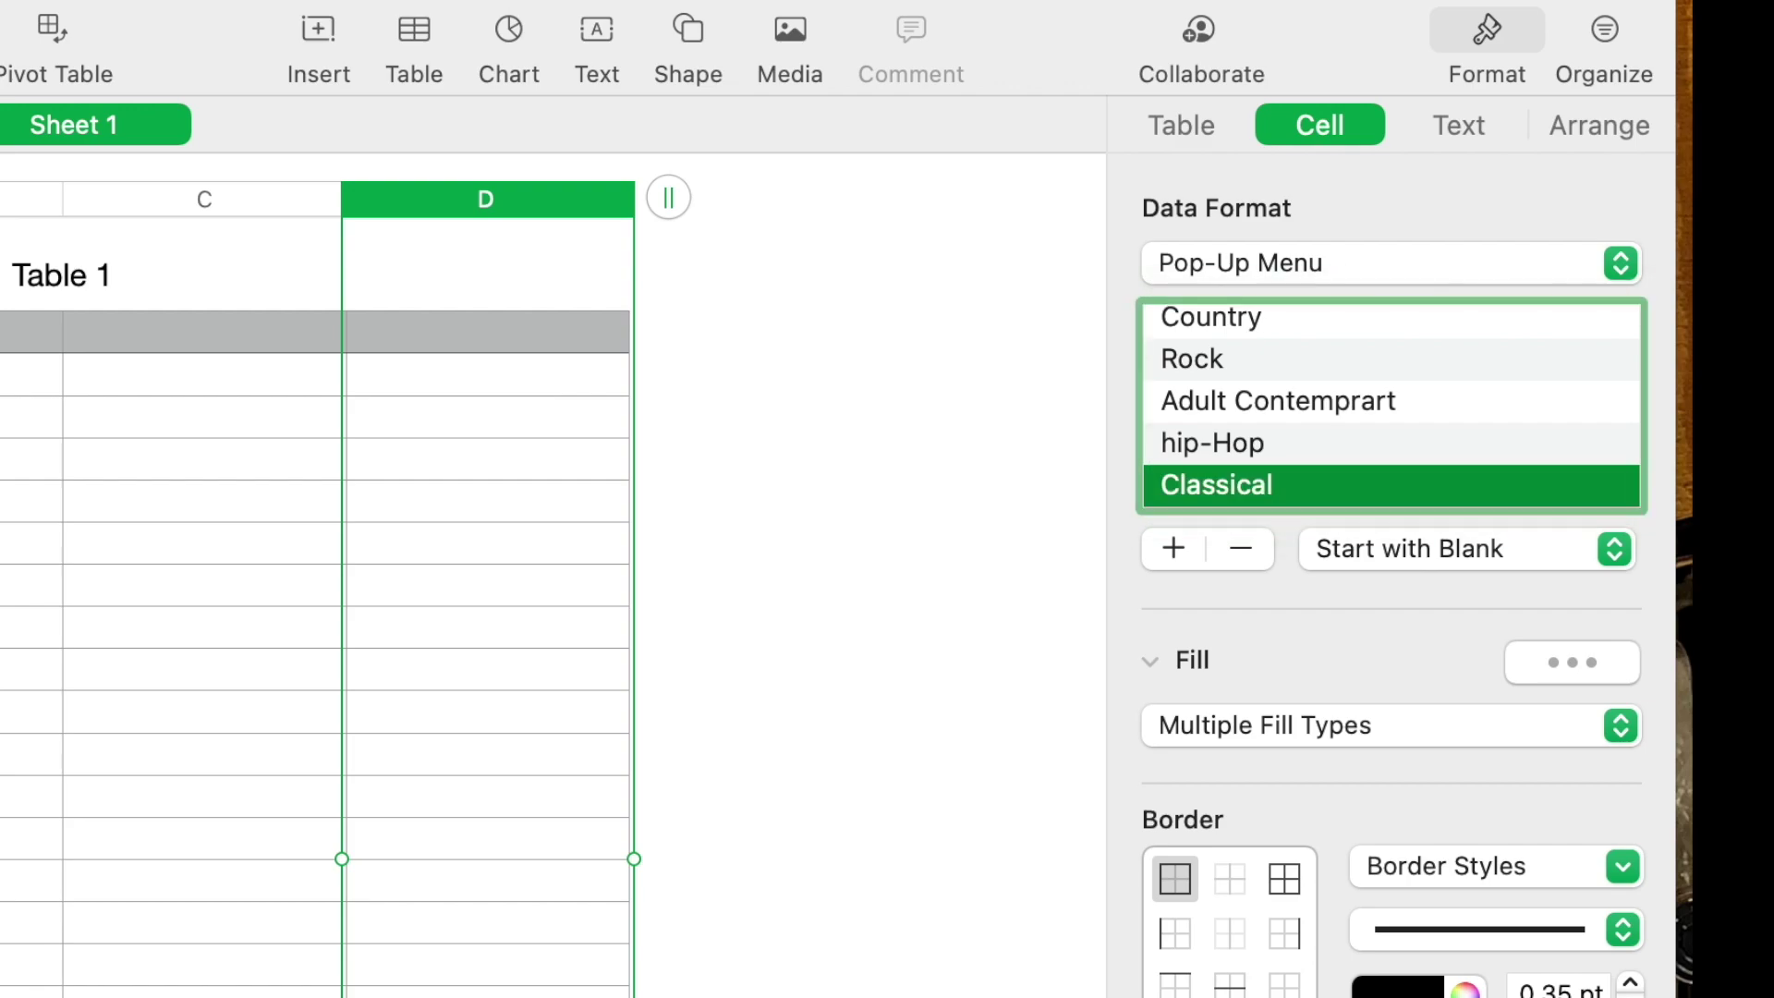
scroll(1463, 374, "up", 1)
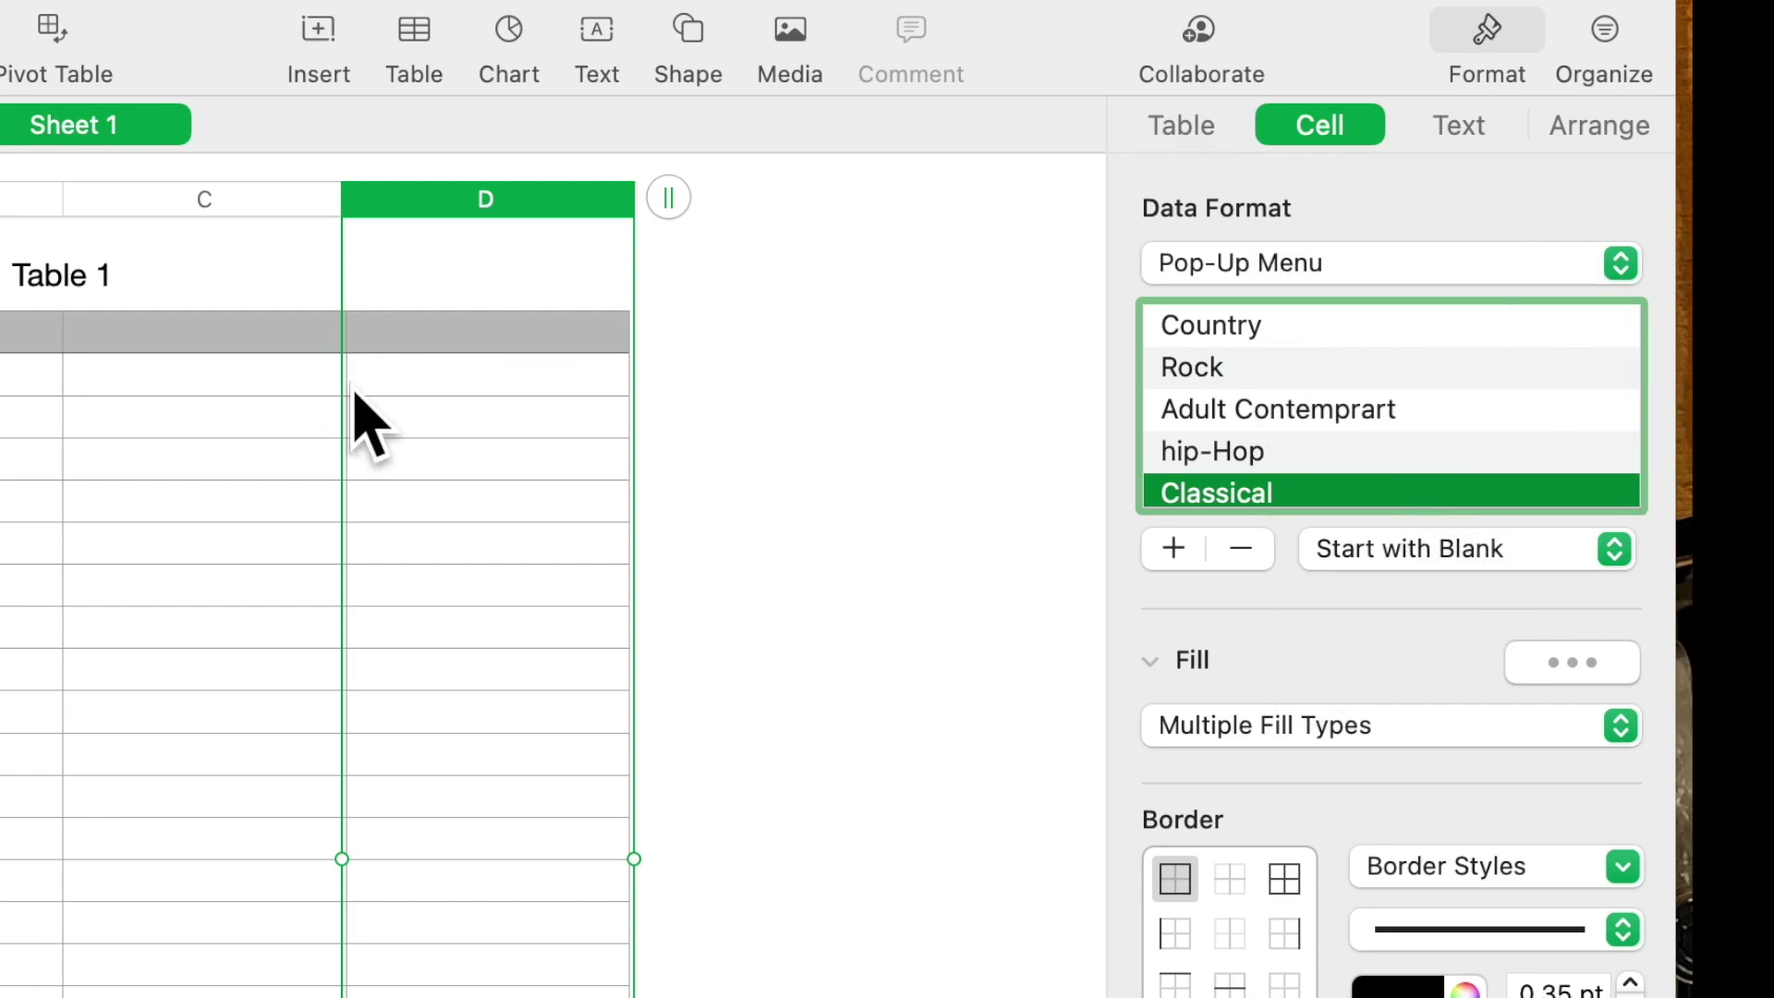
Pick Adult Contemprart from the pop-up in the first row of column D.
left_click(415, 390)
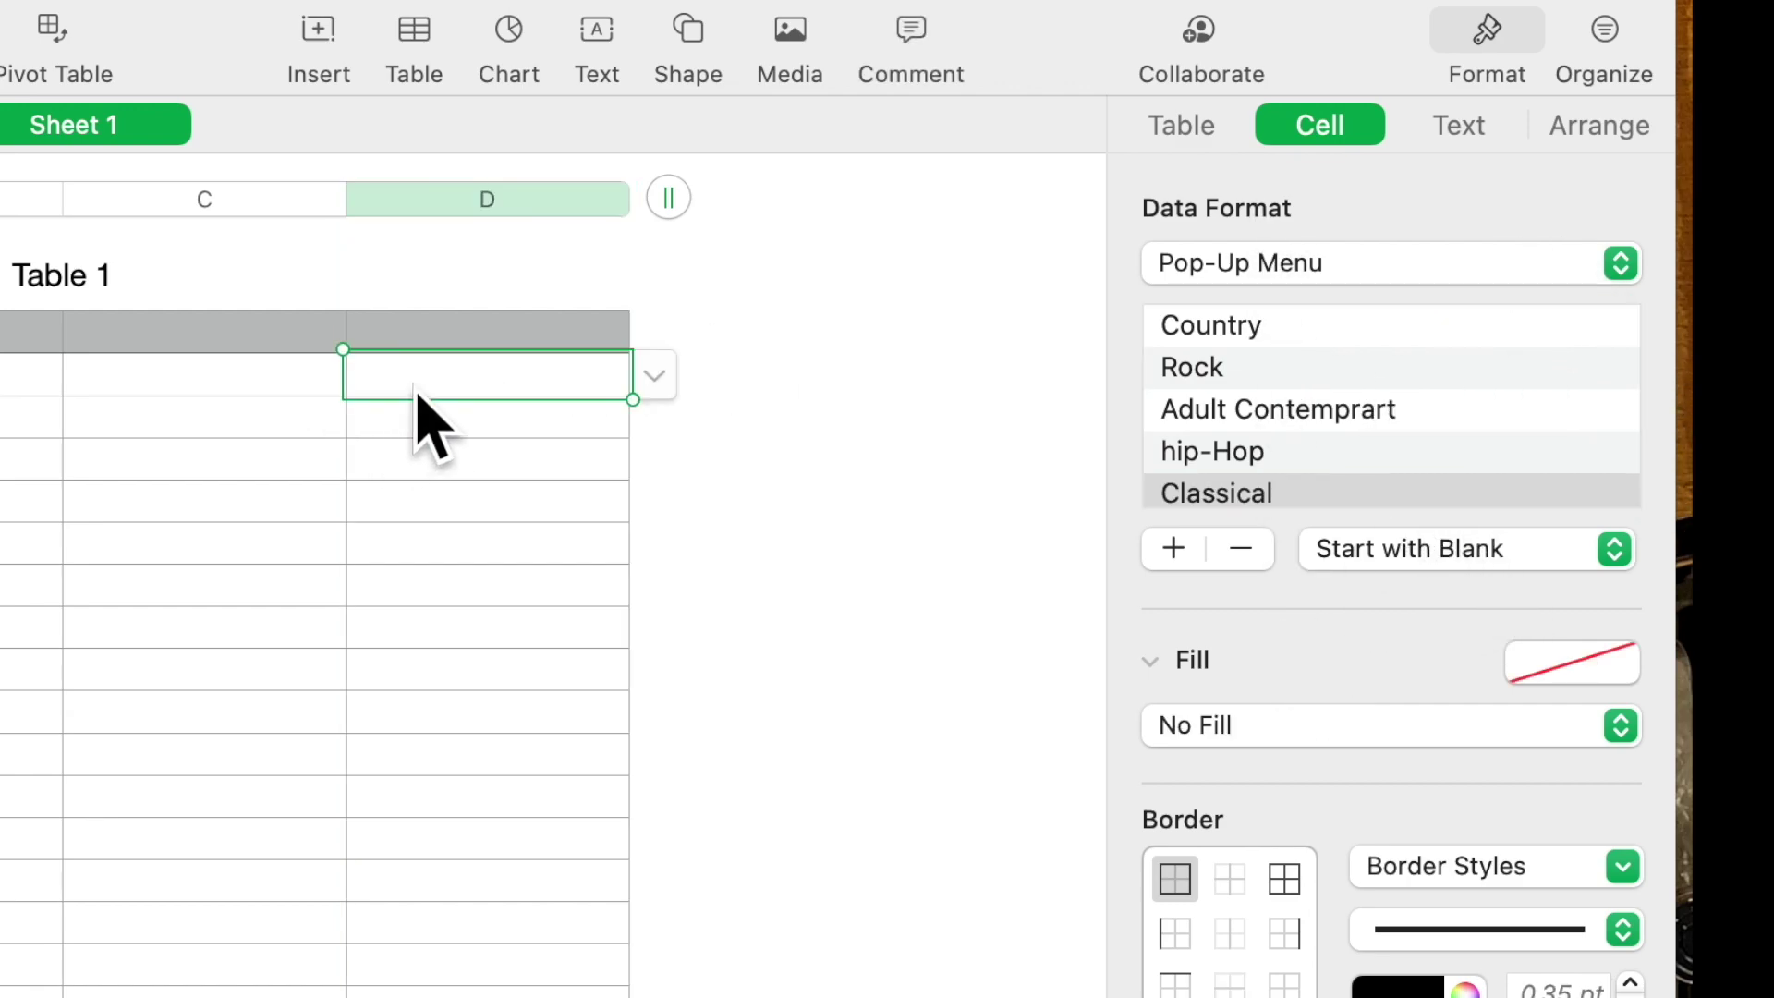
left_click(661, 376)
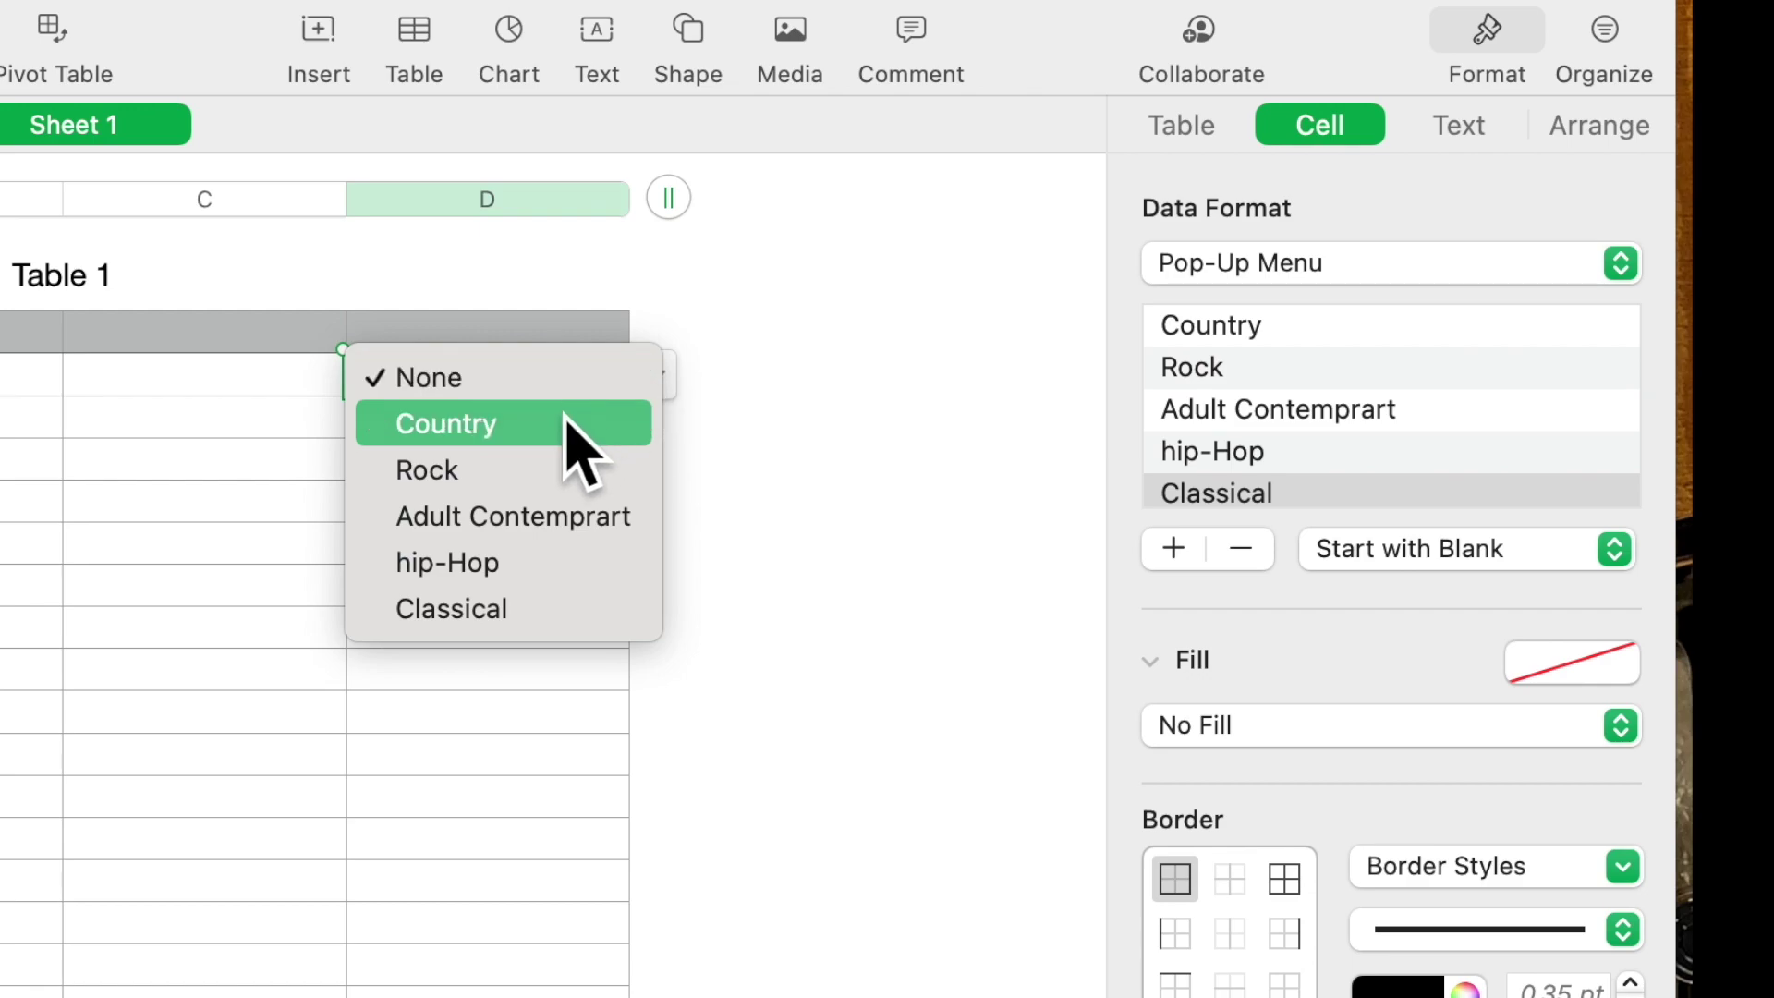
left_click(540, 523)
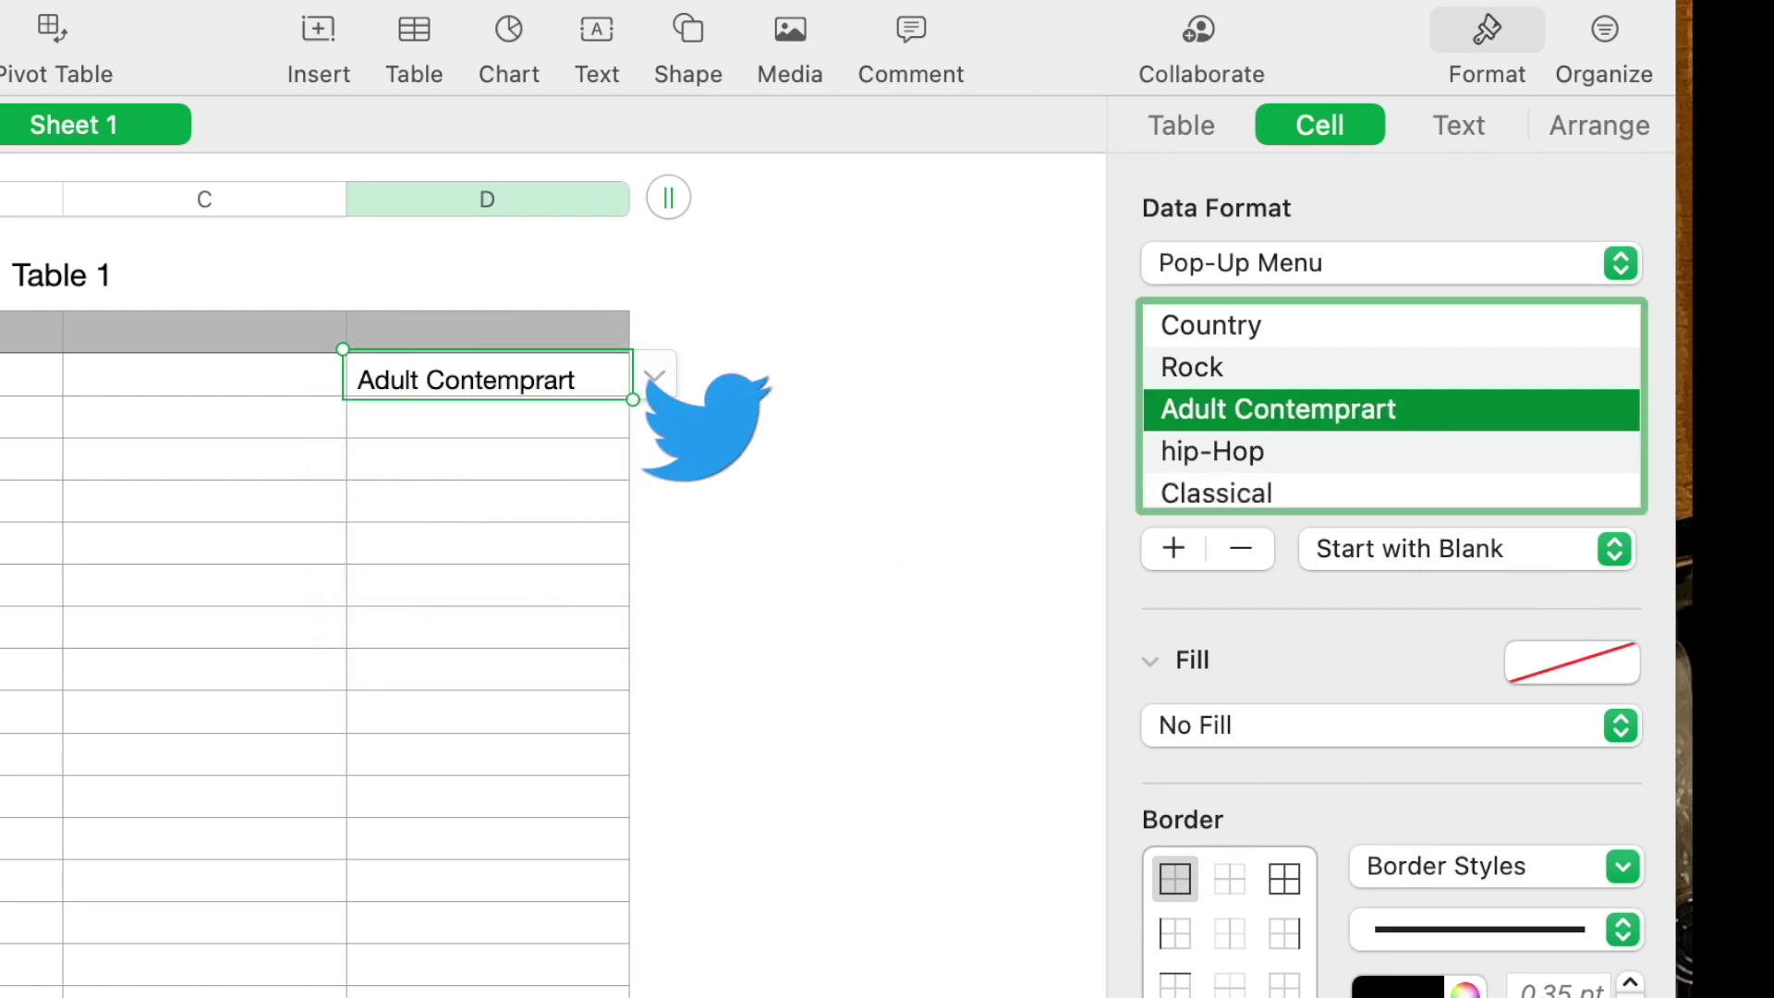
left_click(198, 198)
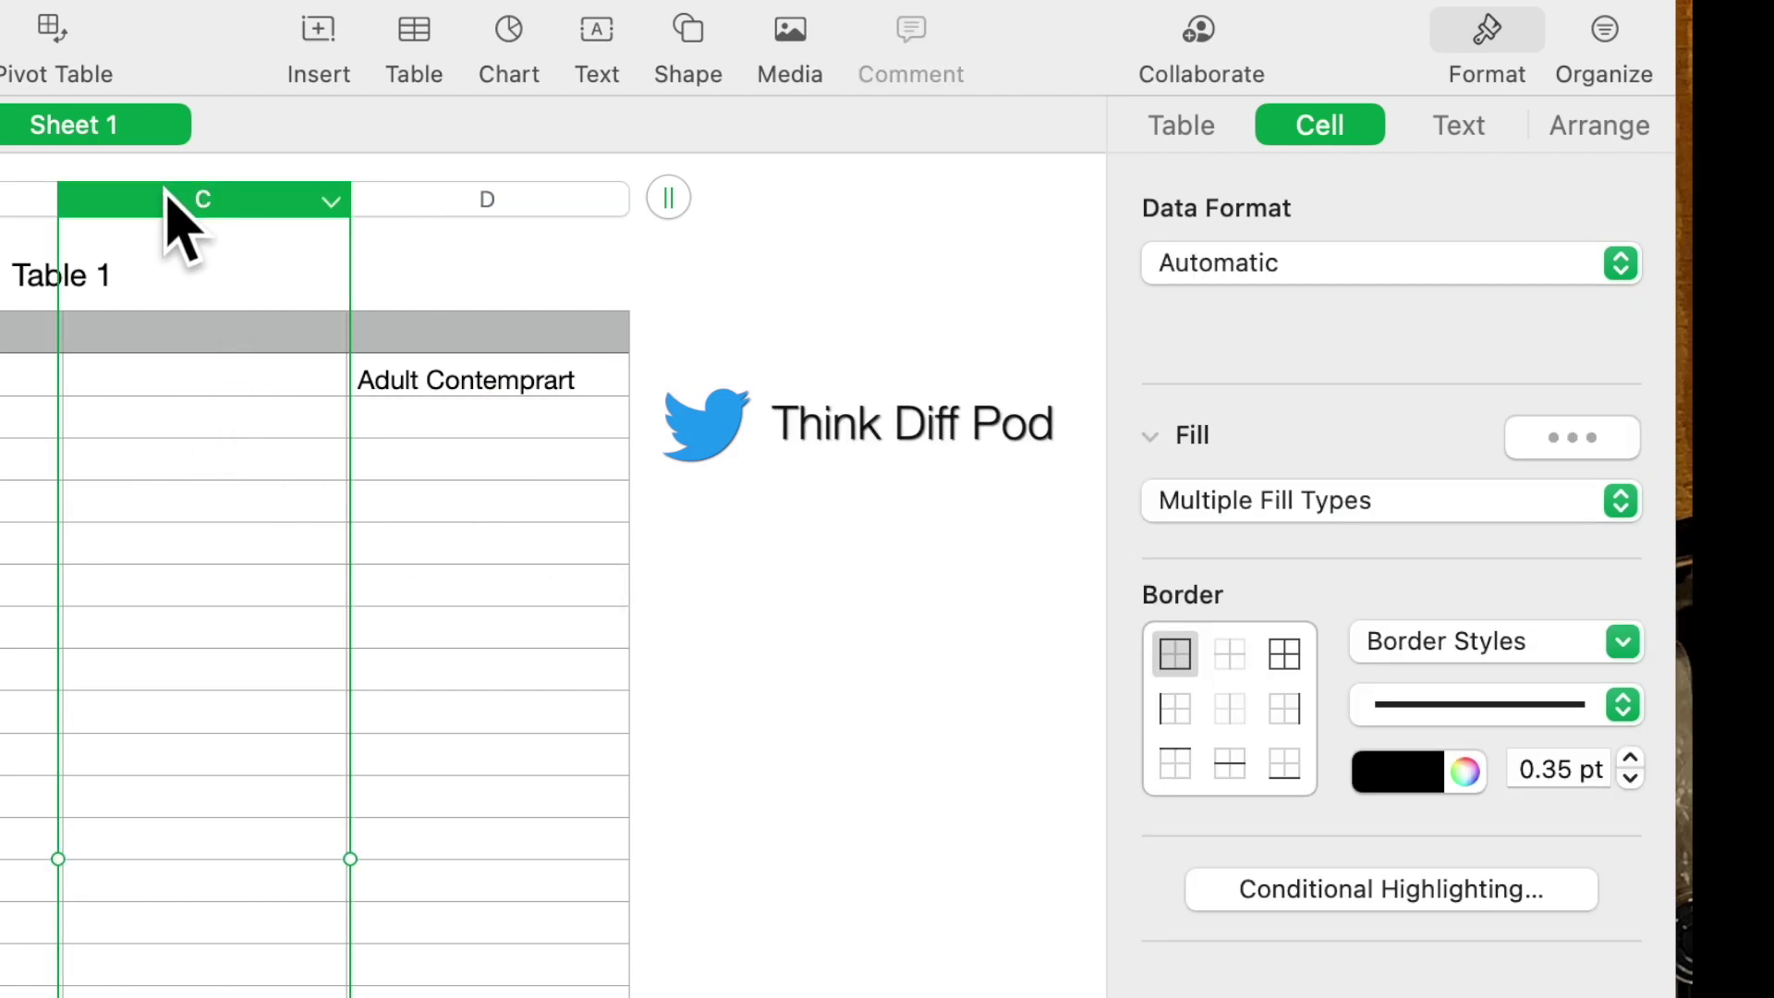
Format column C as Star Rating and rate three songs with three, five and three stars.
left_click(1621, 266)
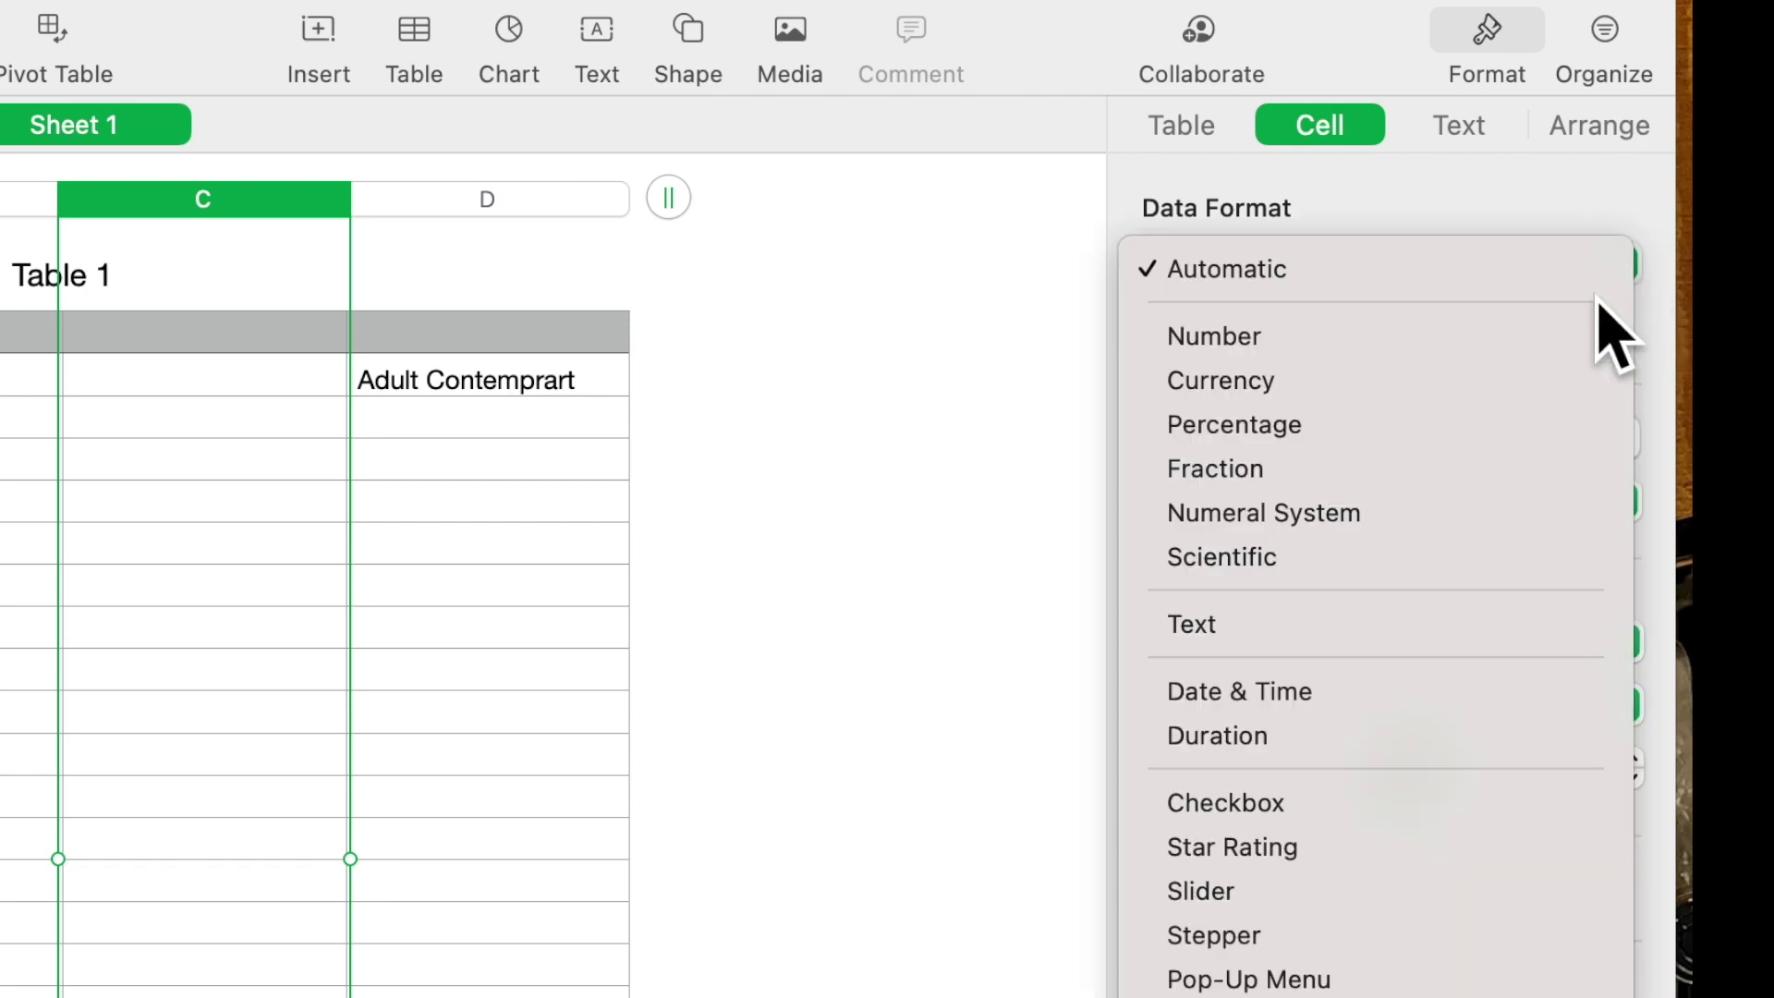
left_click(1412, 885)
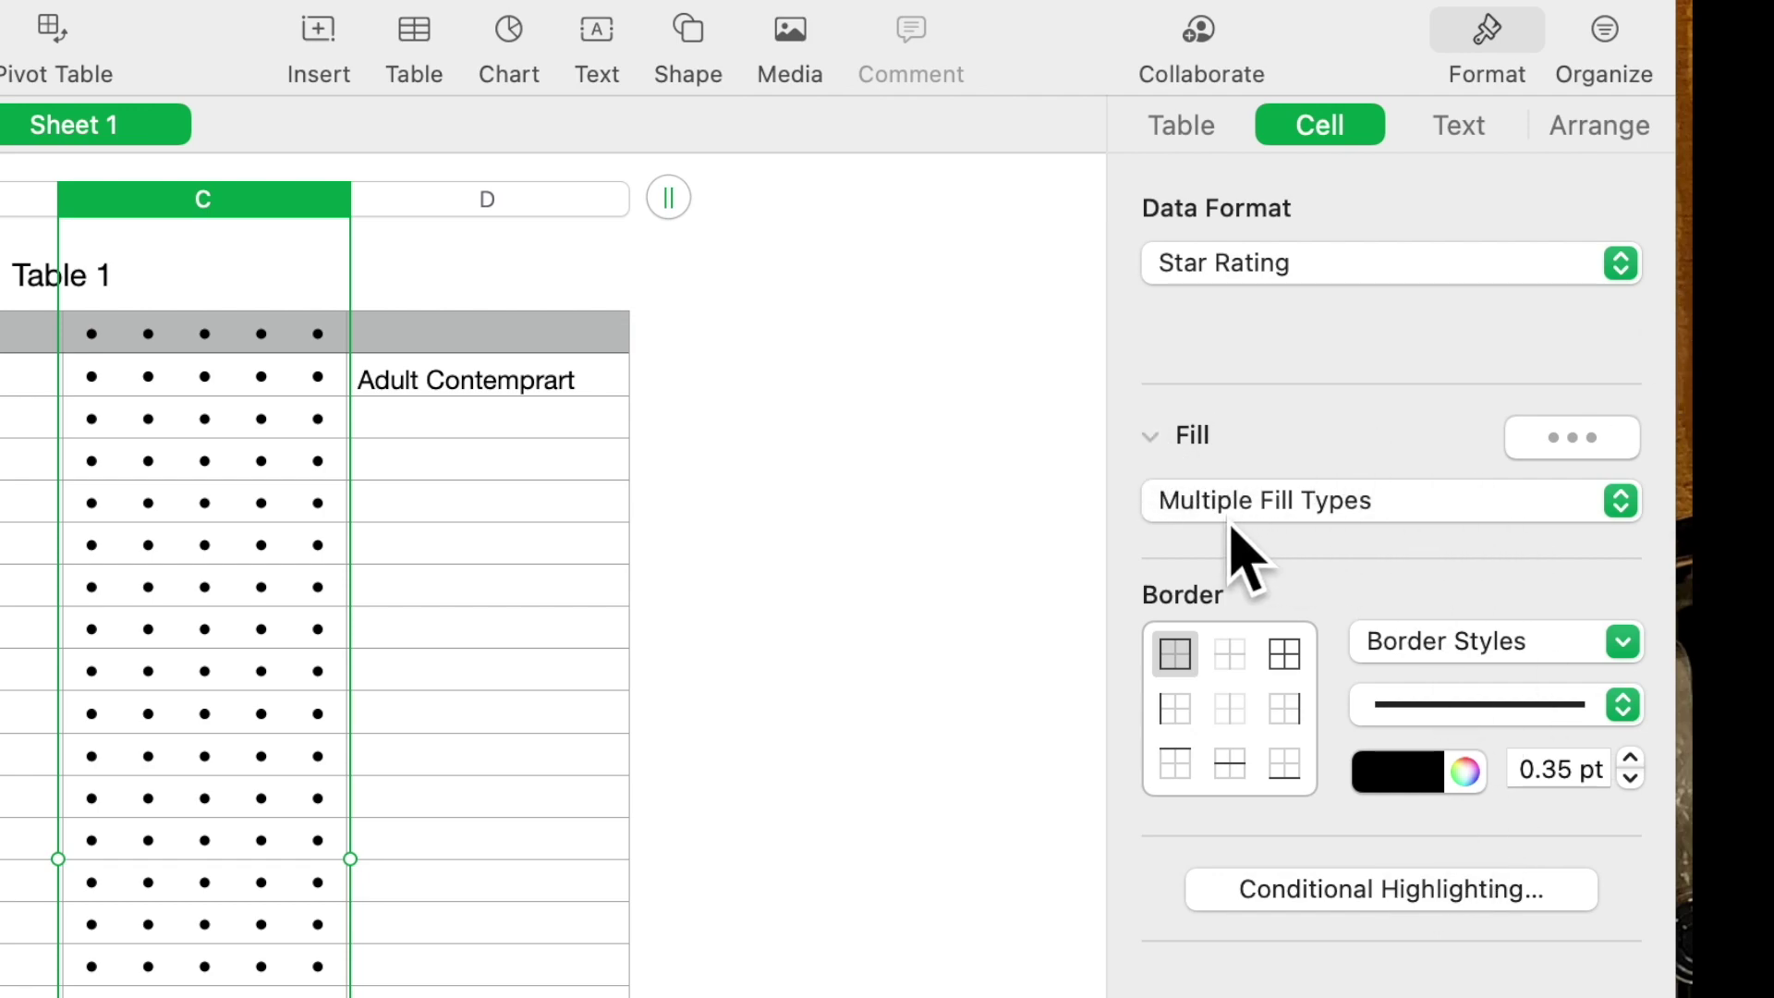
left_click(121, 449)
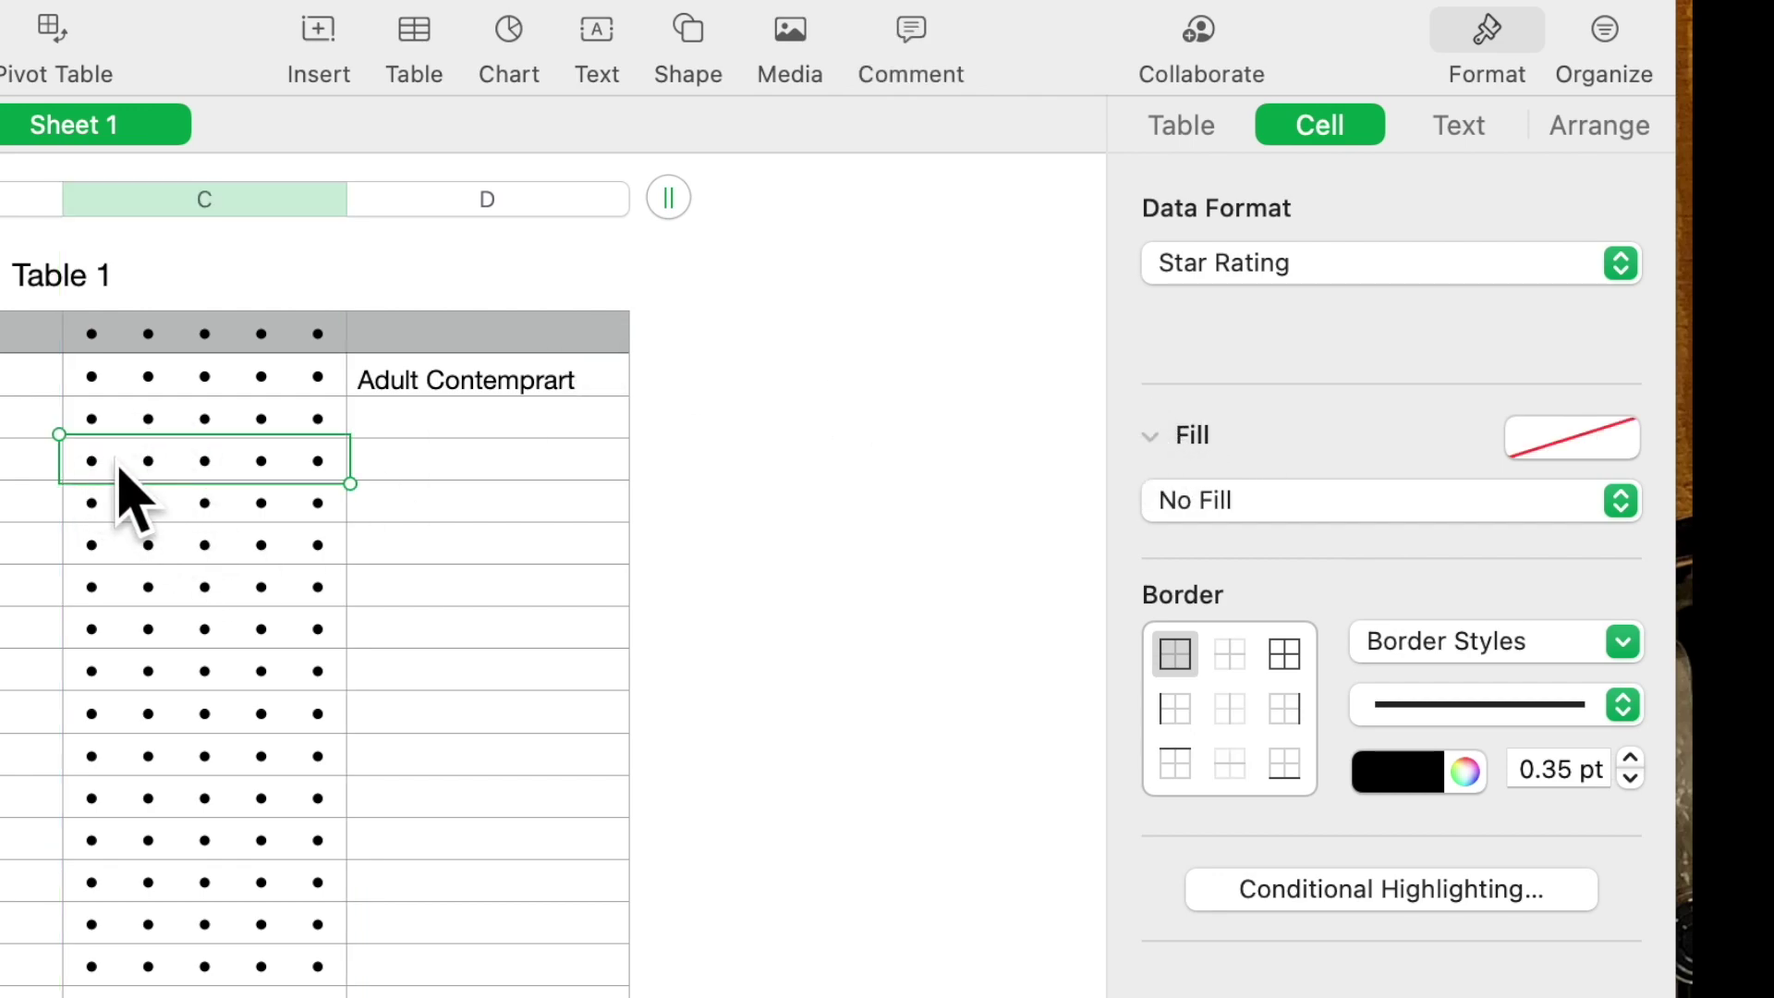
left_click(205, 460)
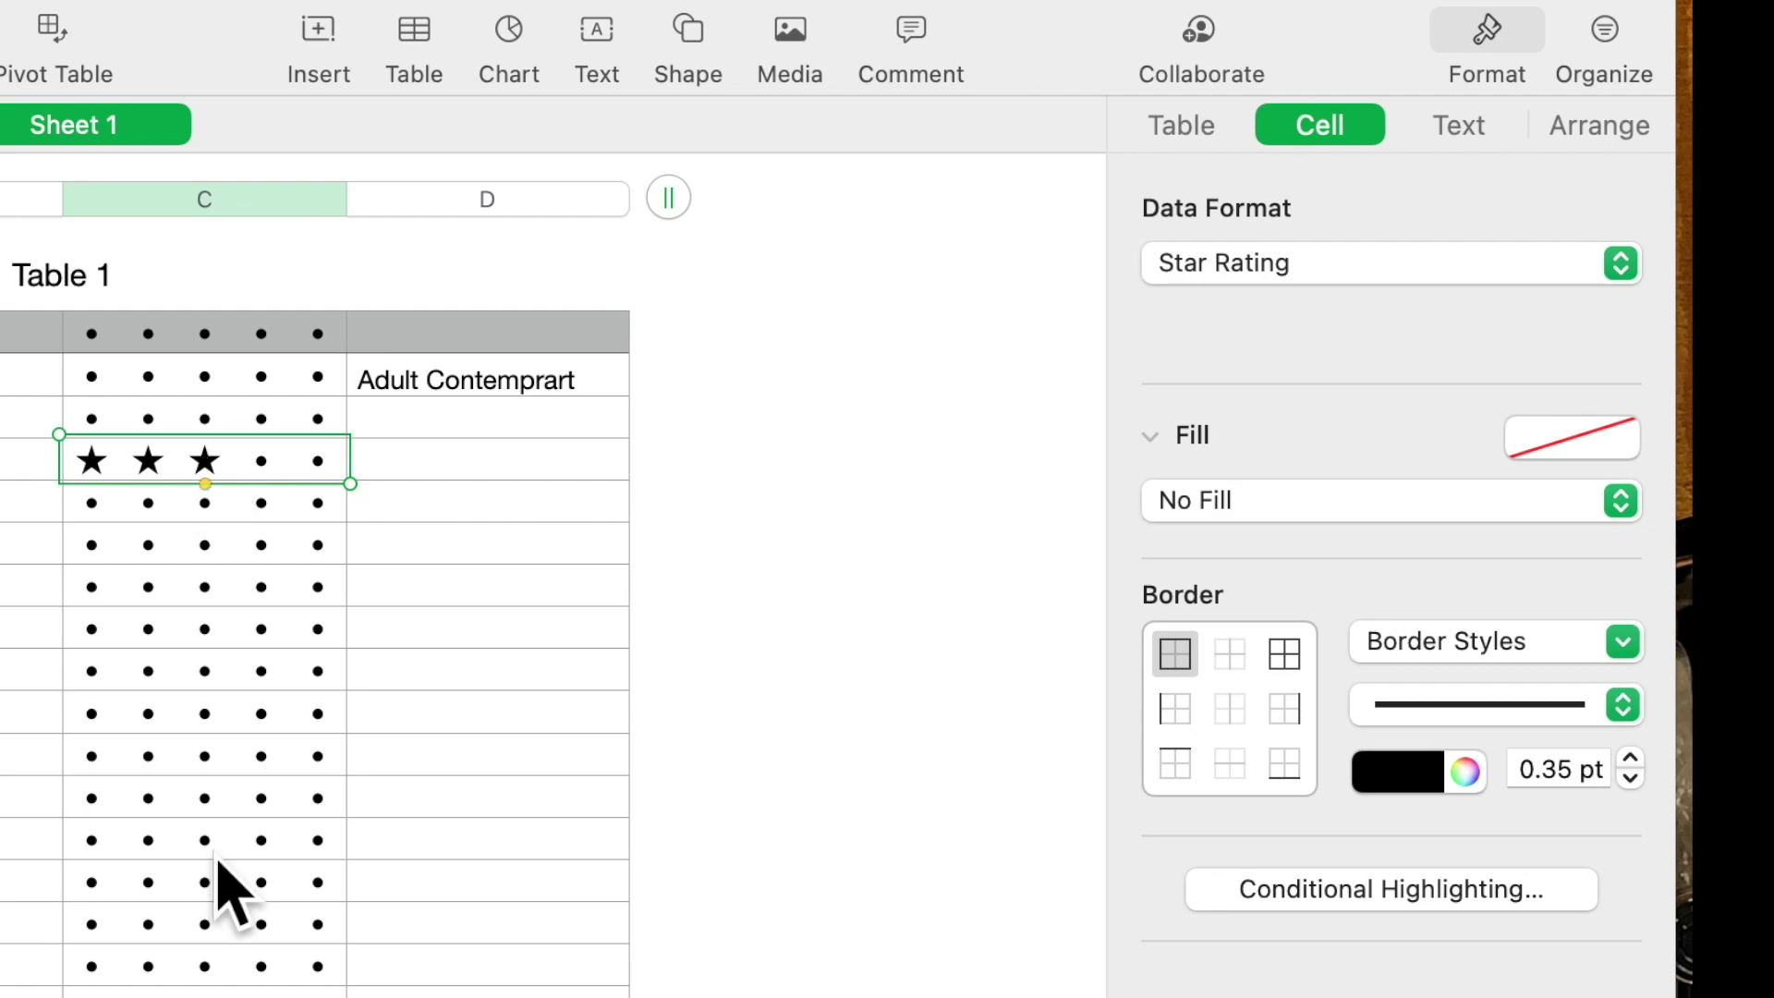
left_click(317, 713)
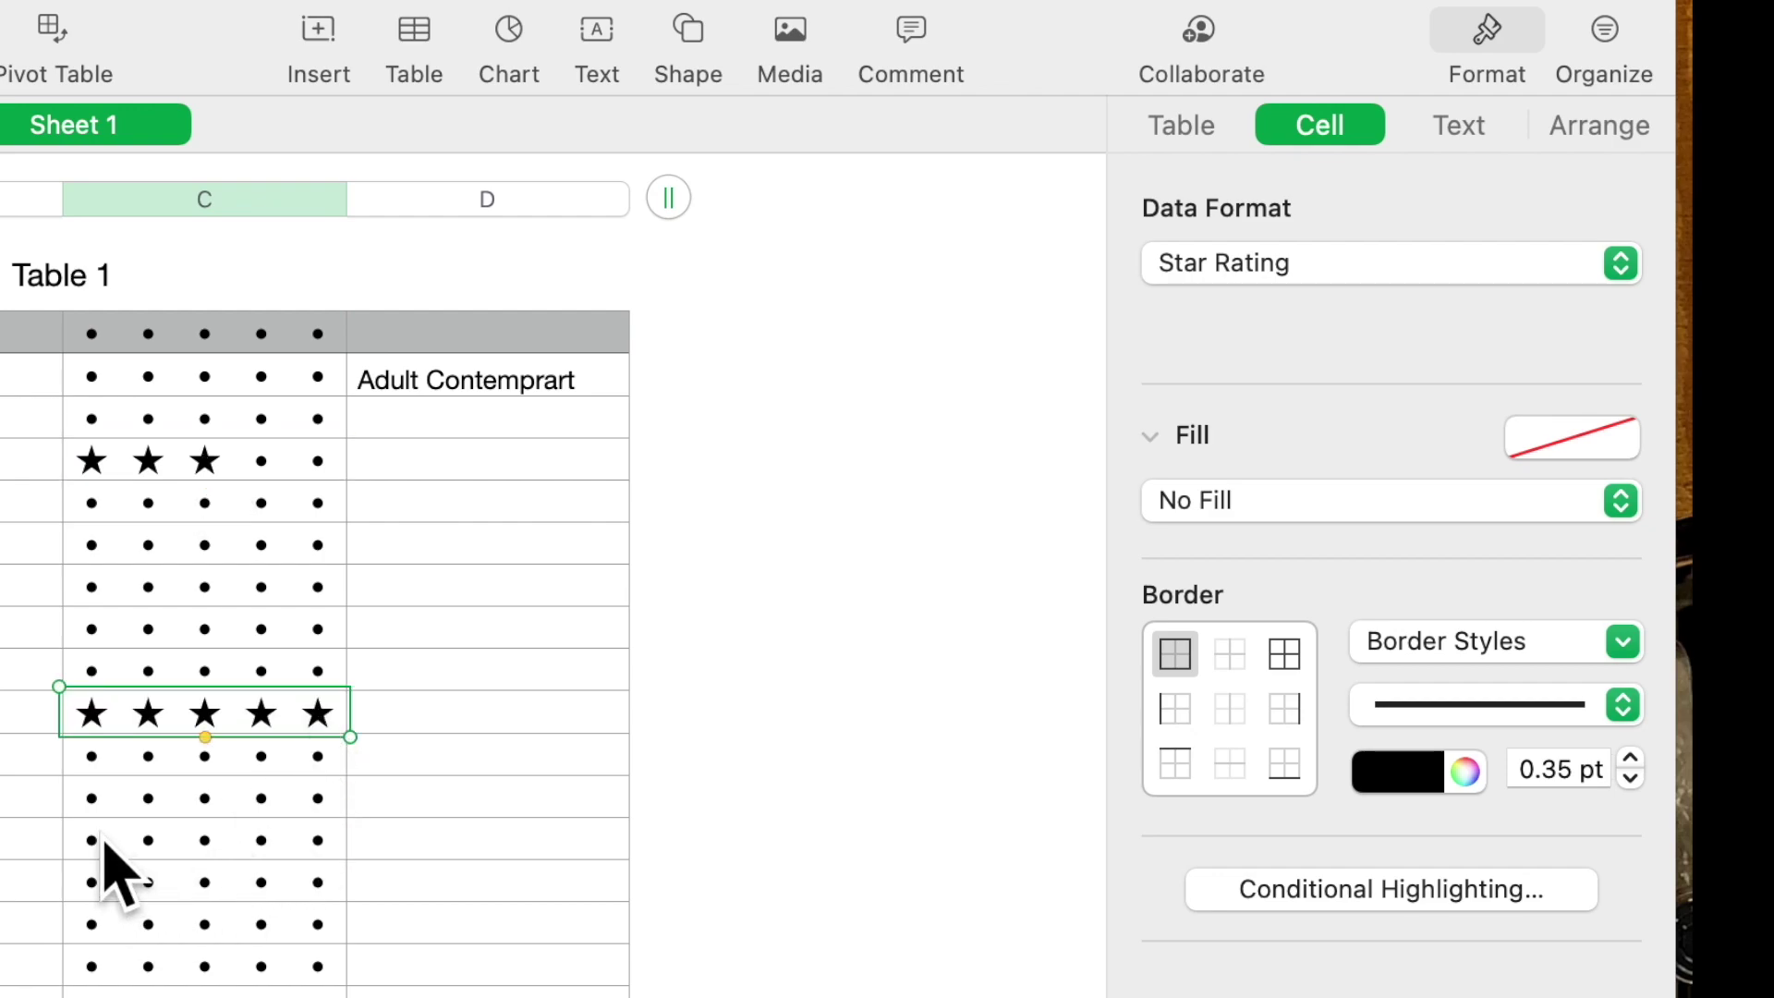
left_click(202, 840)
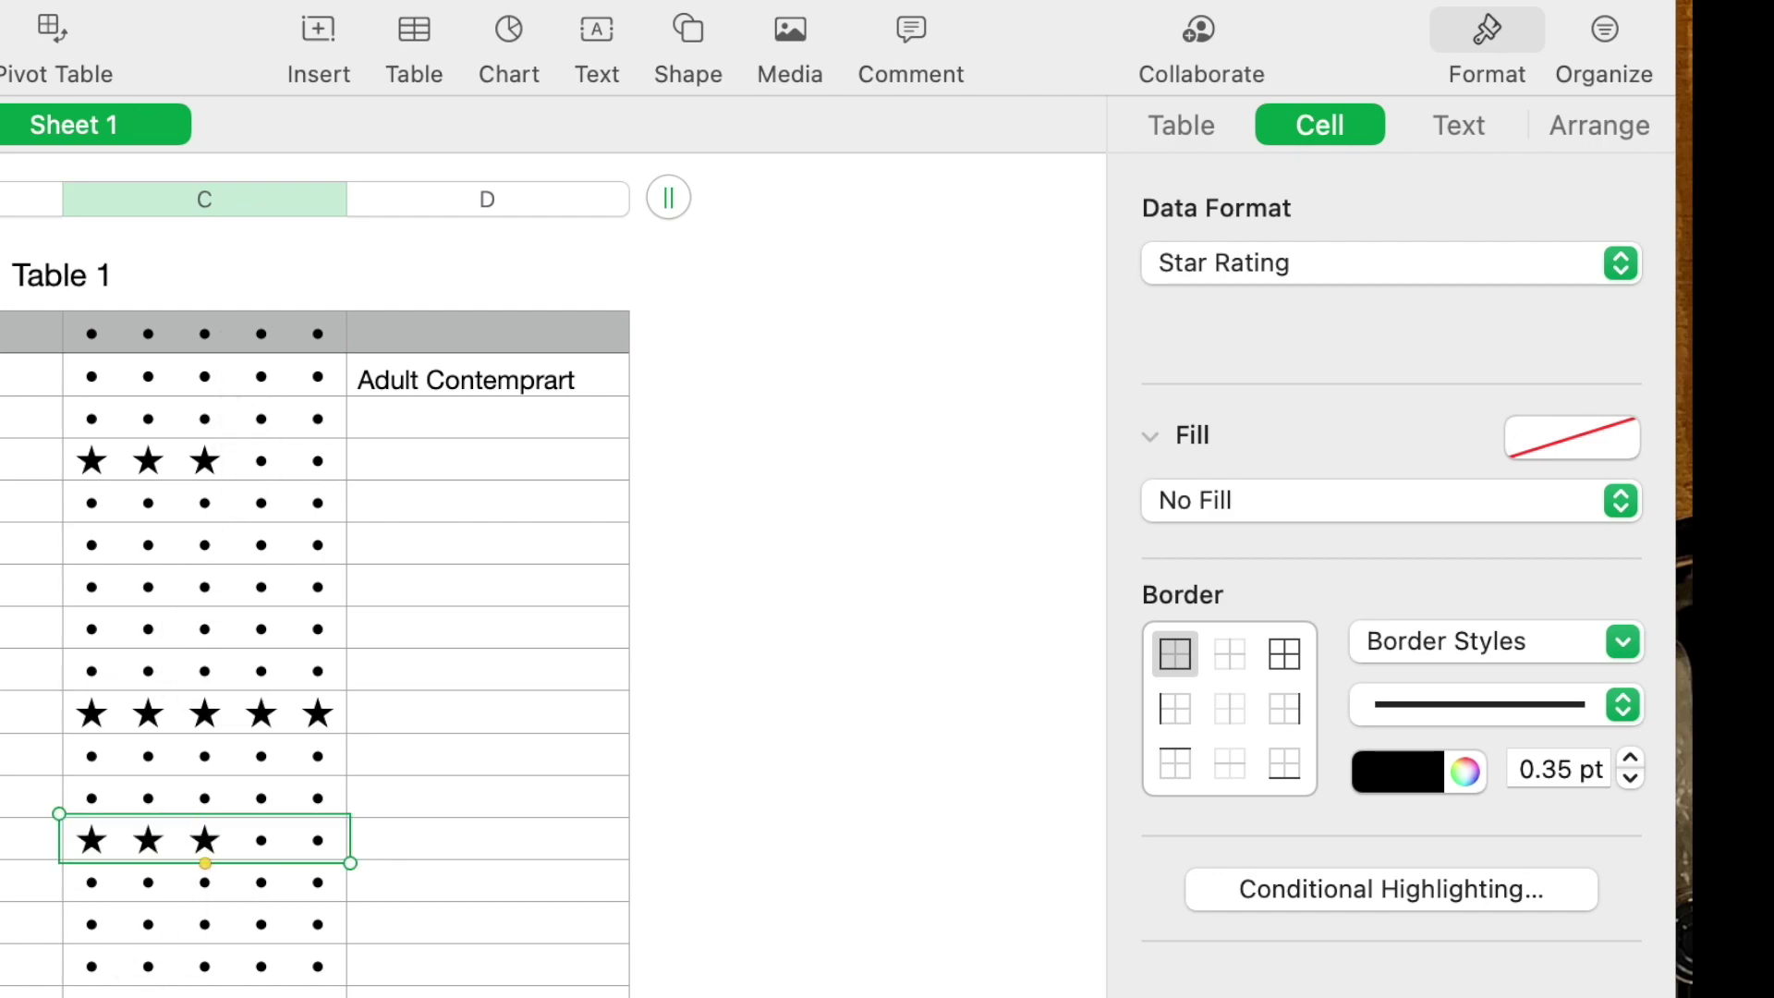
left_click(194, 330)
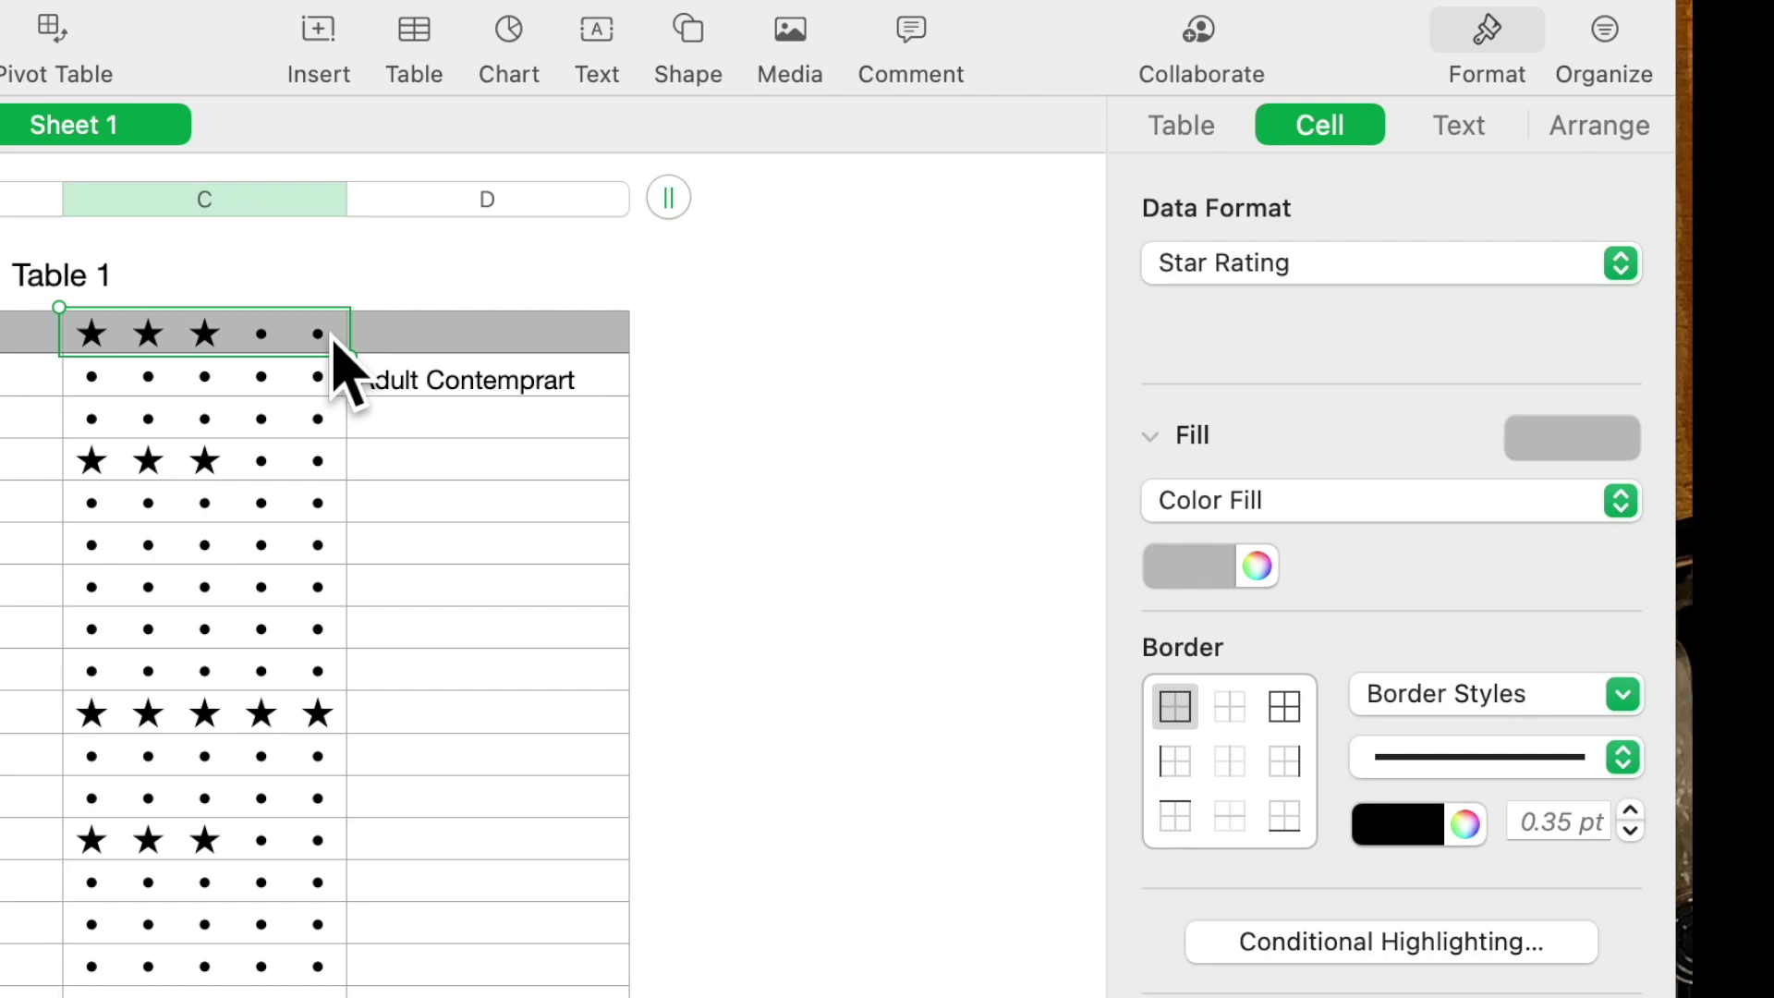
Clear the stars from column C's header cell and title it Rating.
left_click(264, 338)
key("Delete")
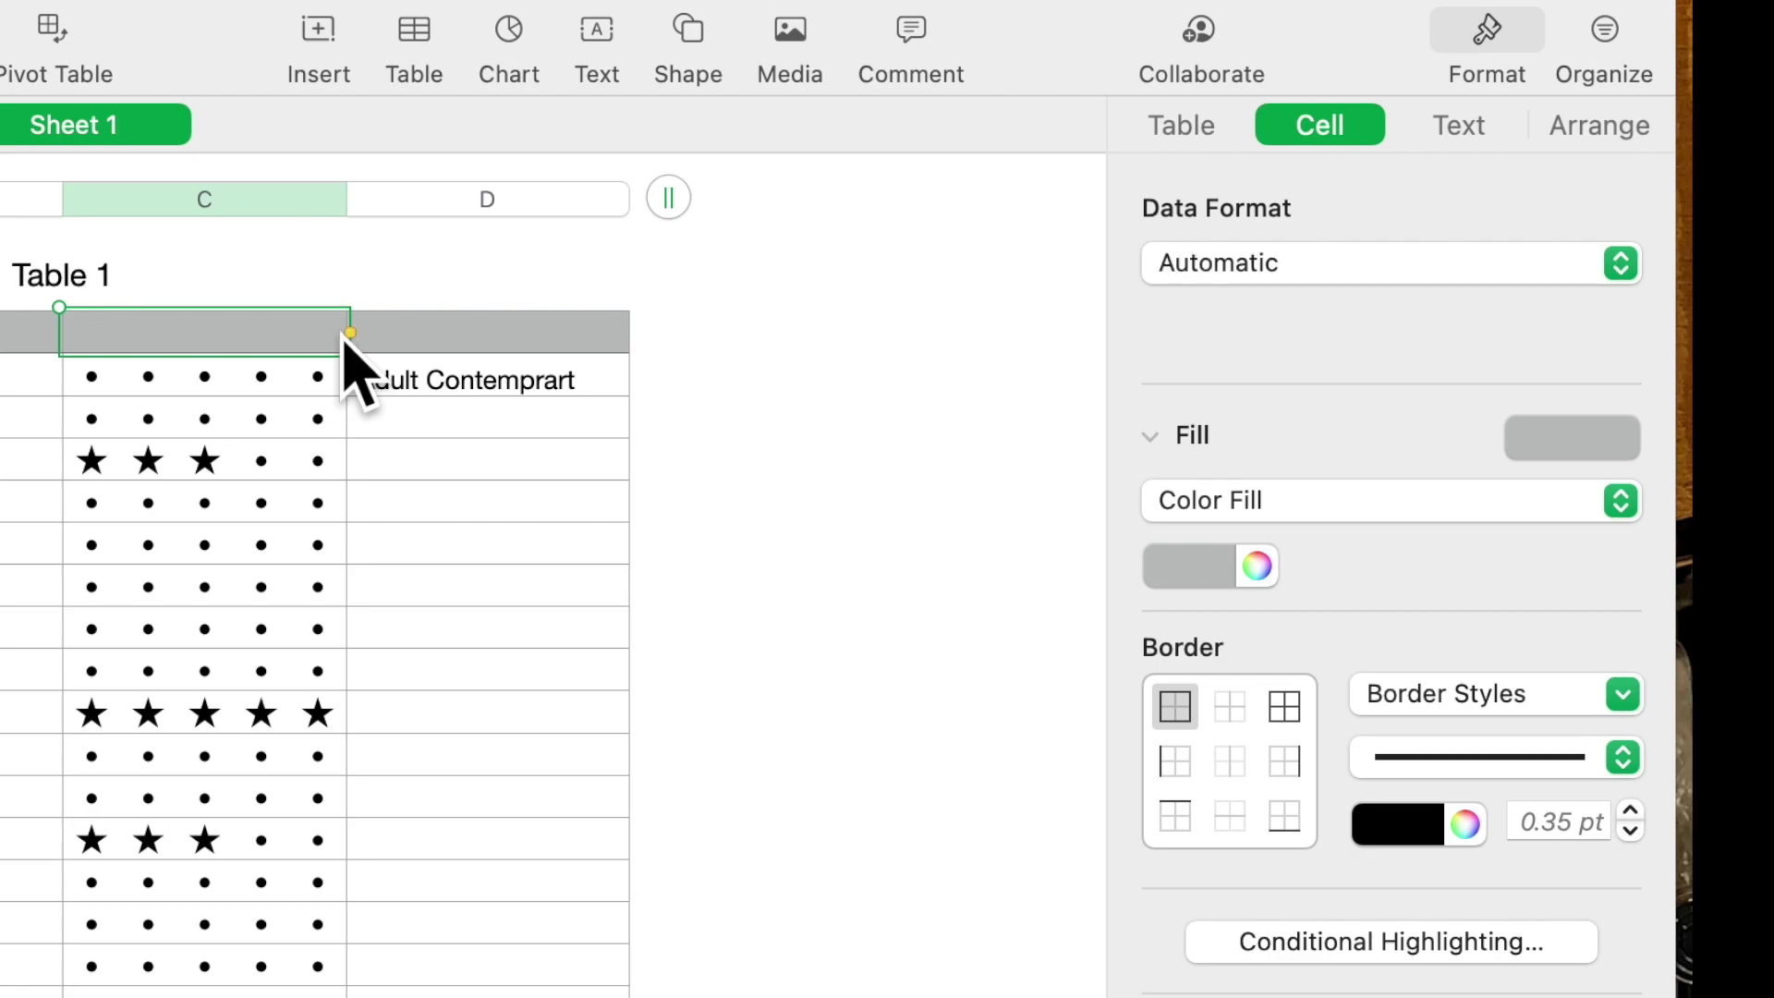
left_click_drag(351, 333, 350, 398)
type("Rating")
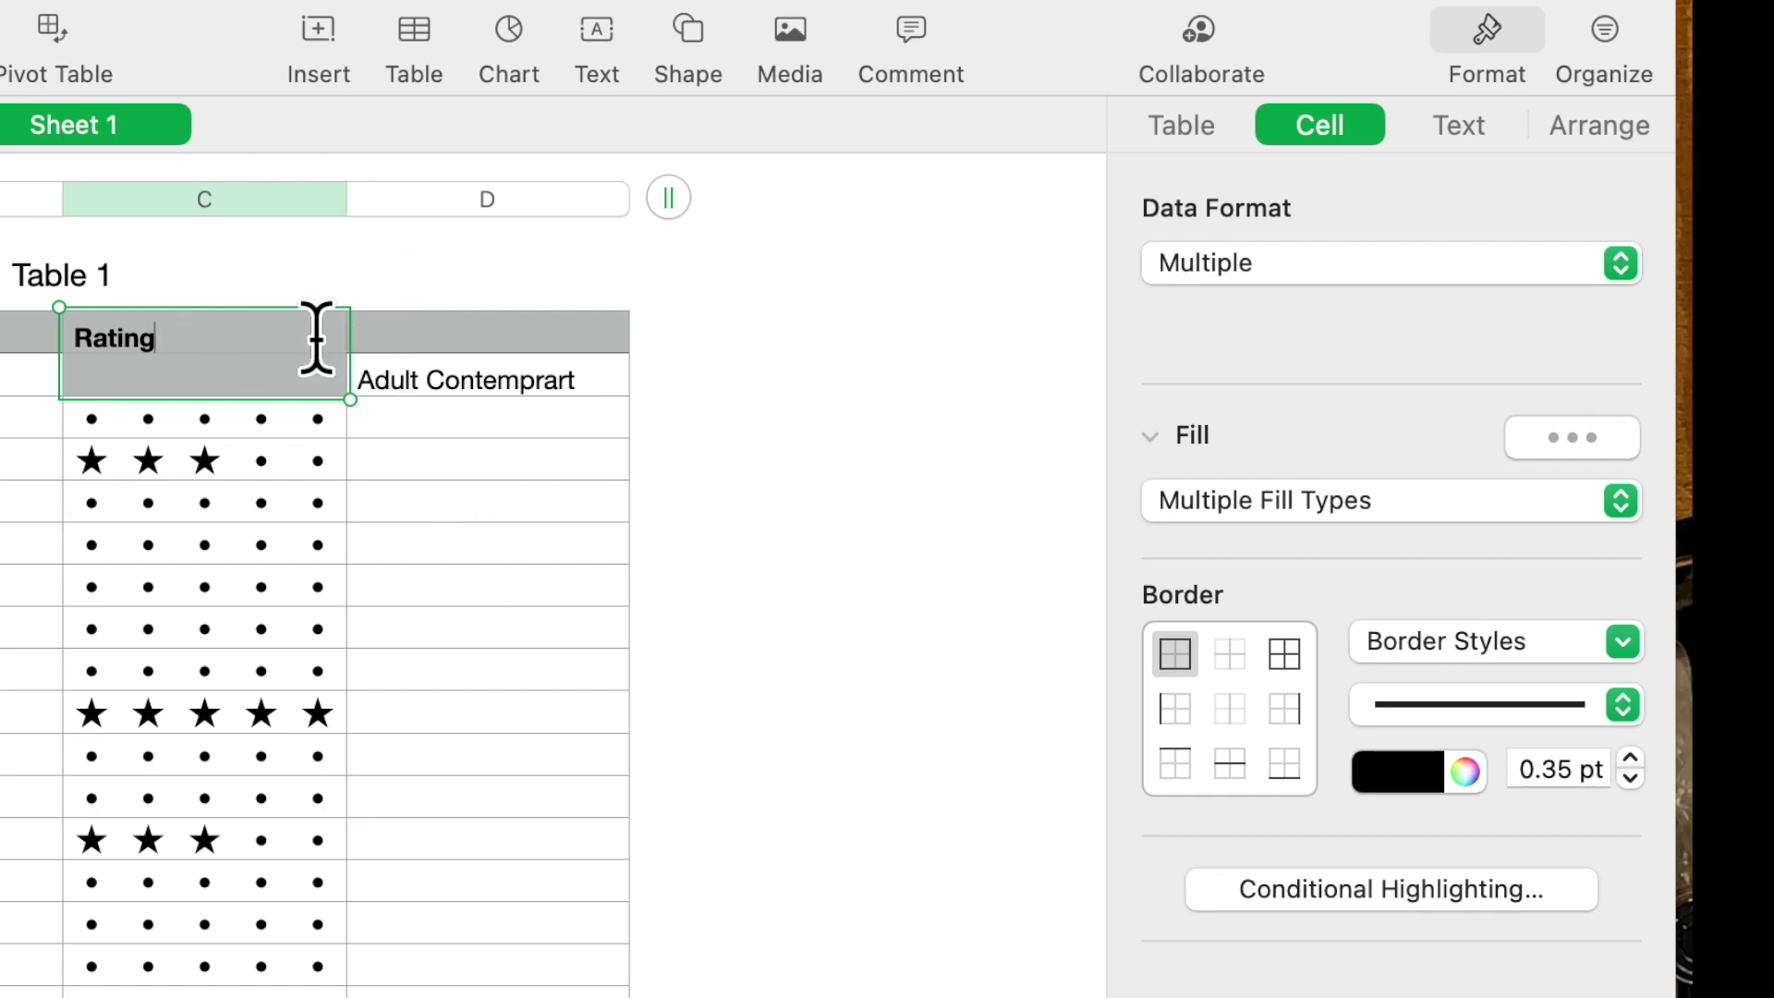
key("Return")
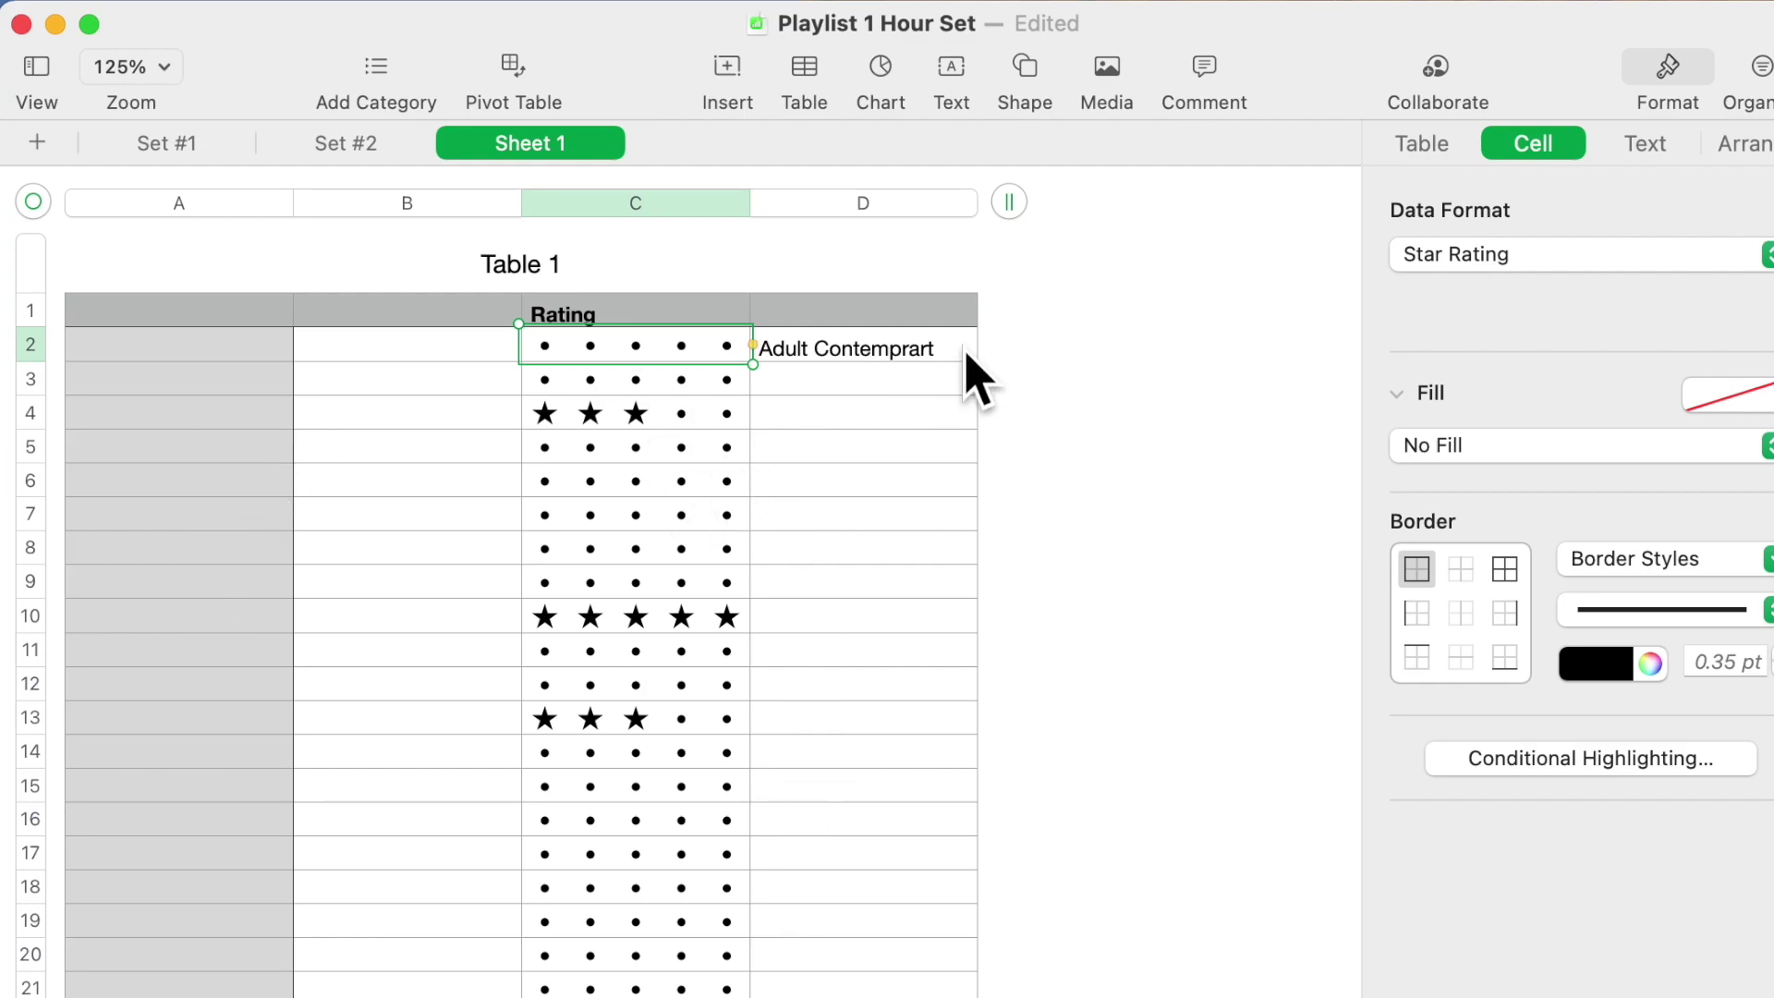
Go to the Set #2 sheet and select its Genres column.
left_click(427, 205)
left_click(345, 144)
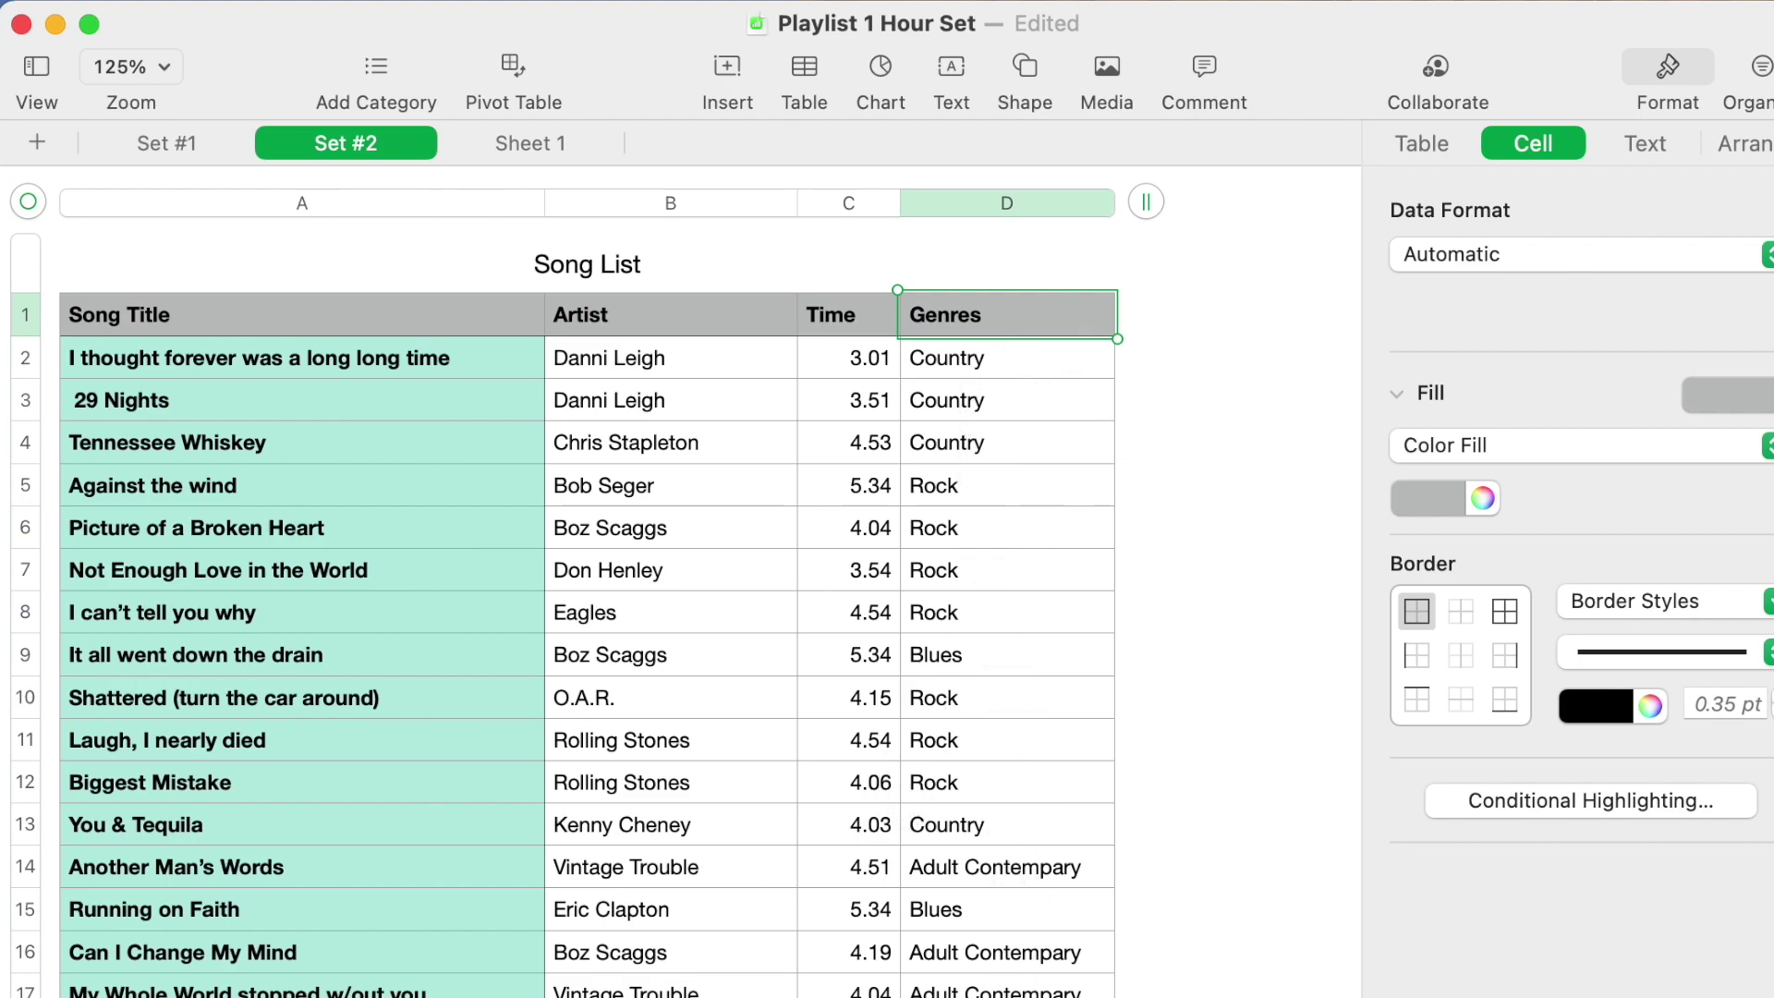
left_click(1028, 205)
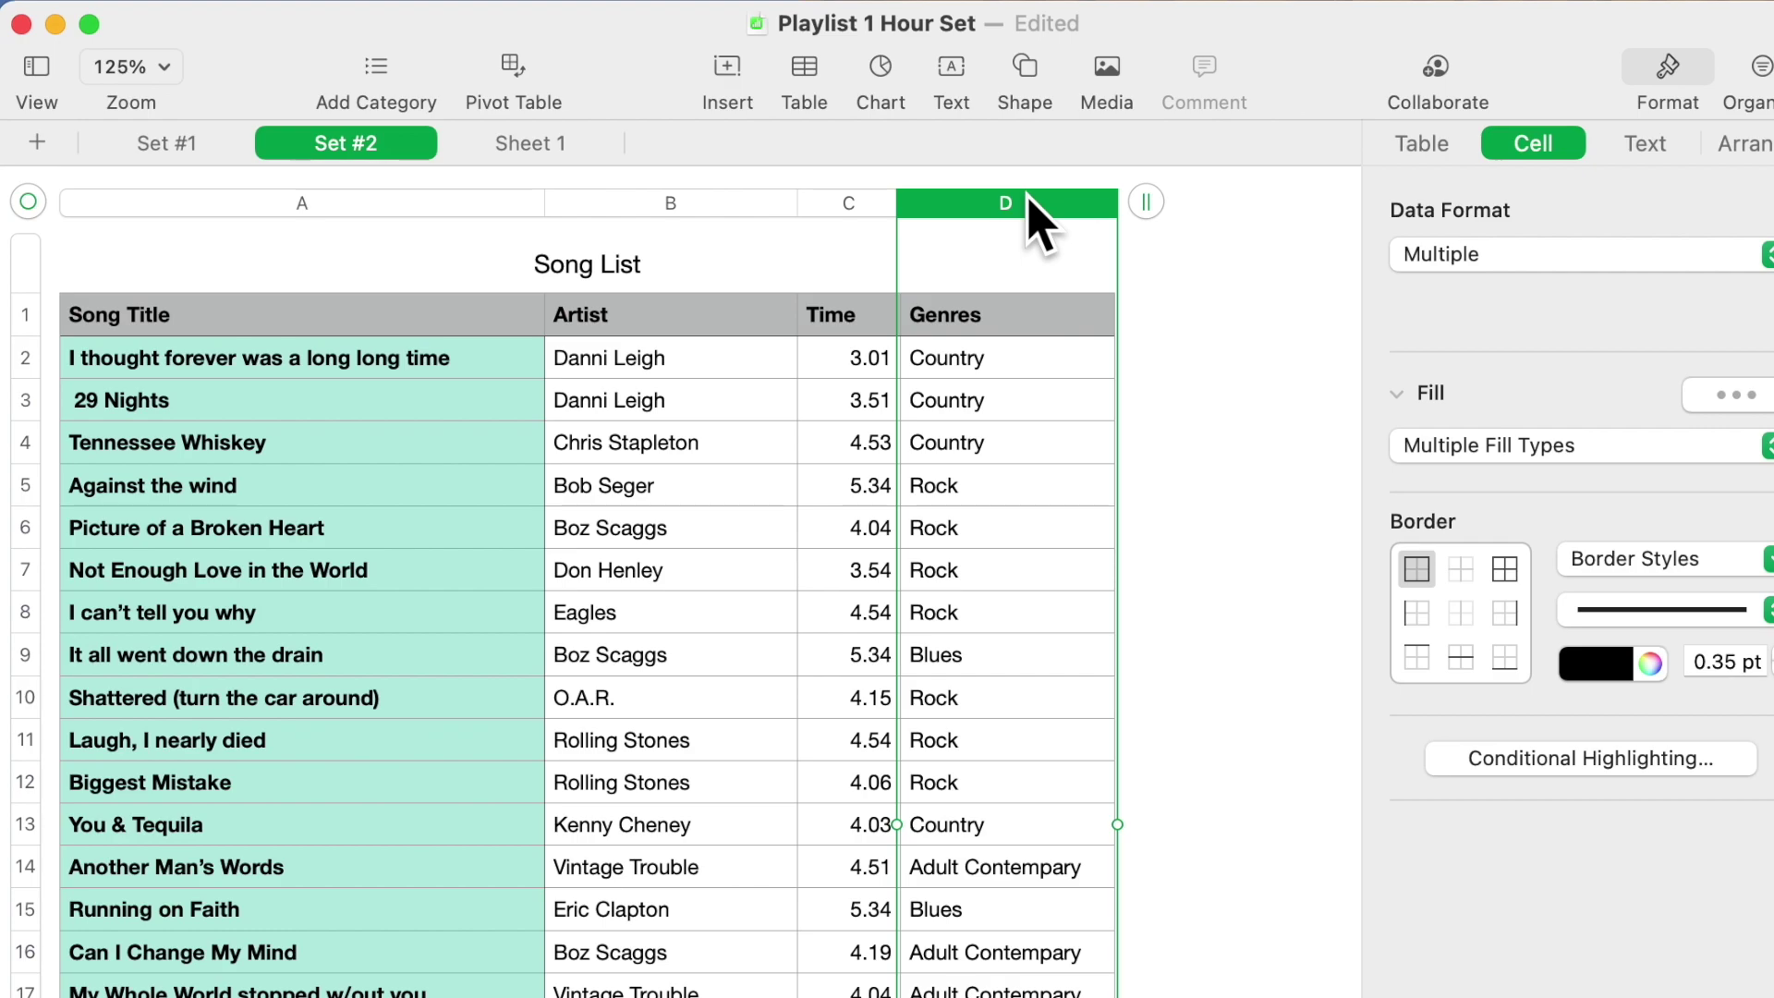
Add a category on Genres, grouping songs into Country, Rock, Blues and Adult Contempary.
left_click(1029, 202)
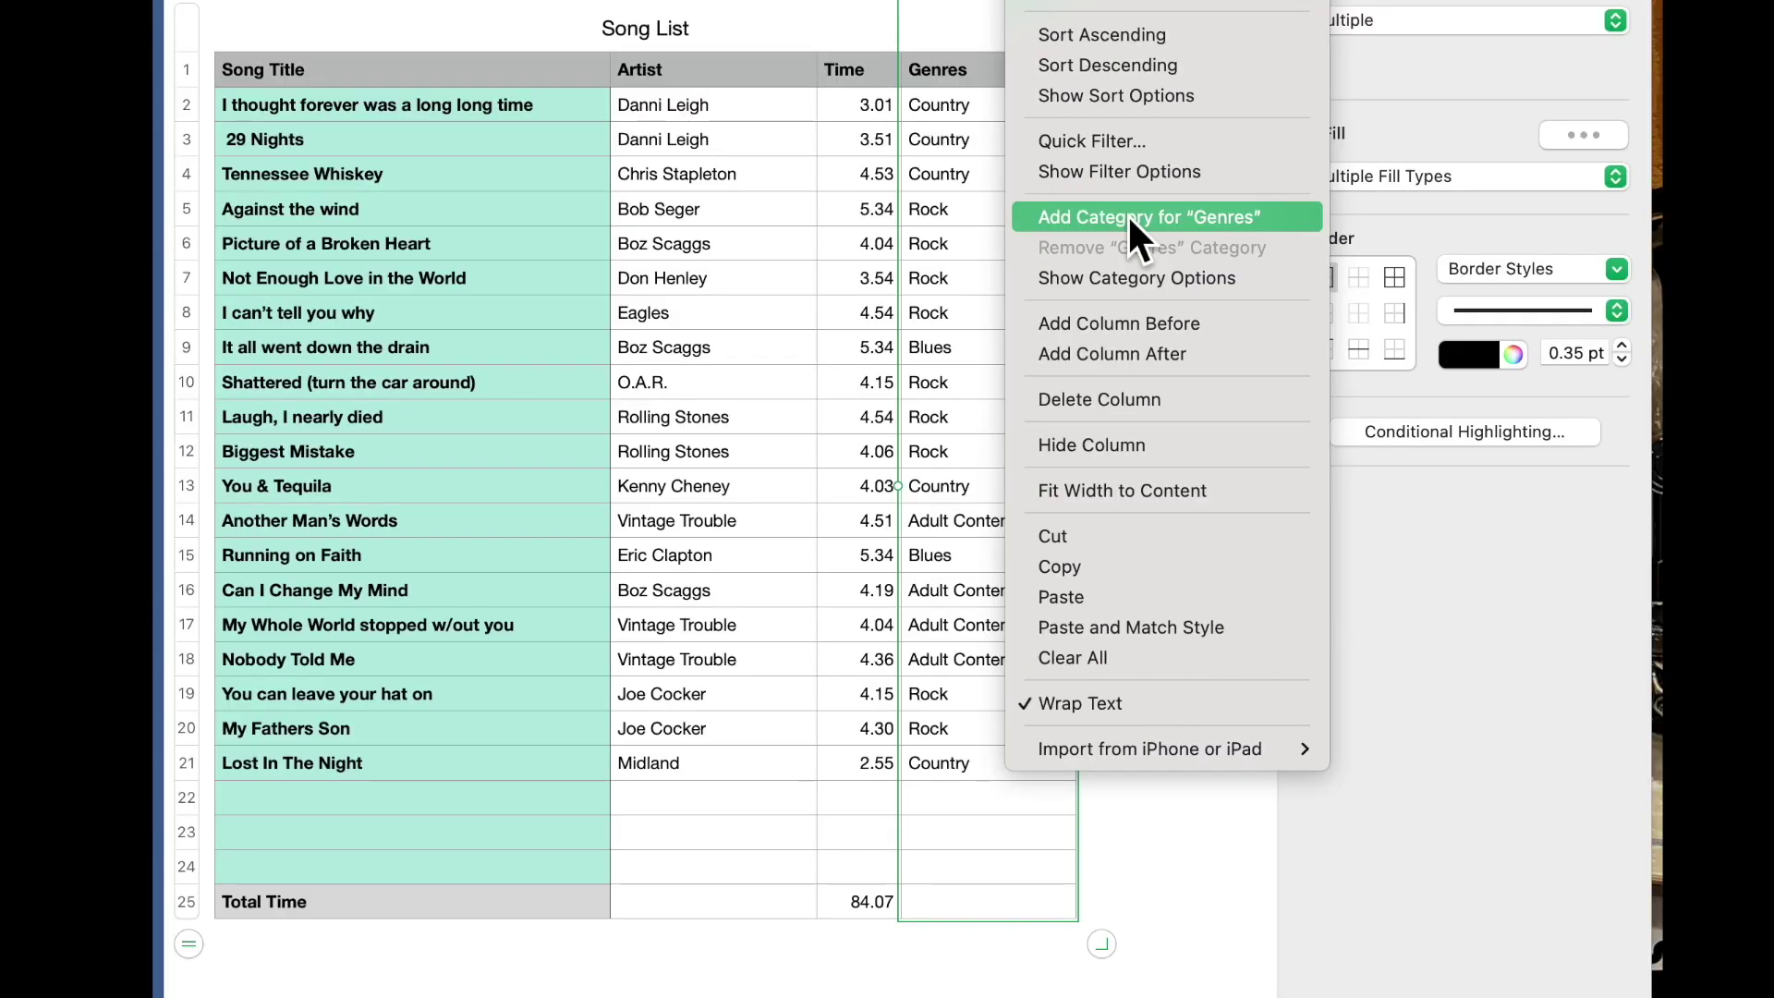
left_click(1182, 497)
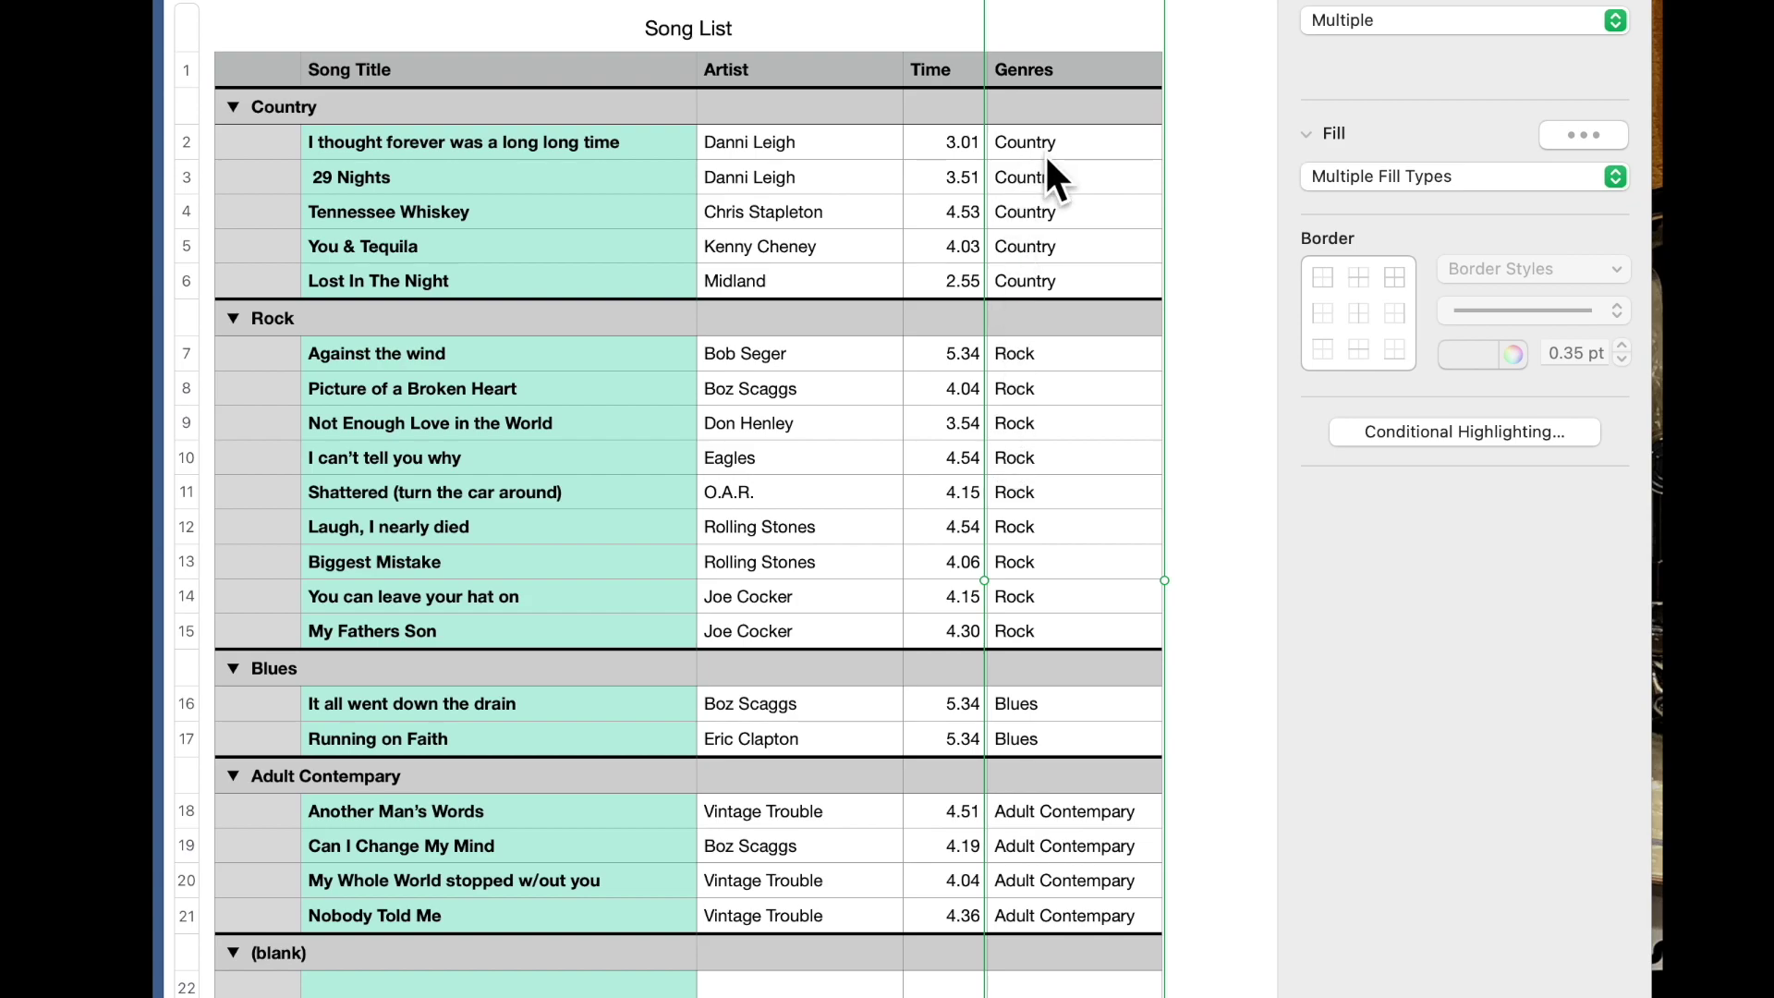
Check row 2's Country genre pop-up without changing it.
left_click(1108, 144)
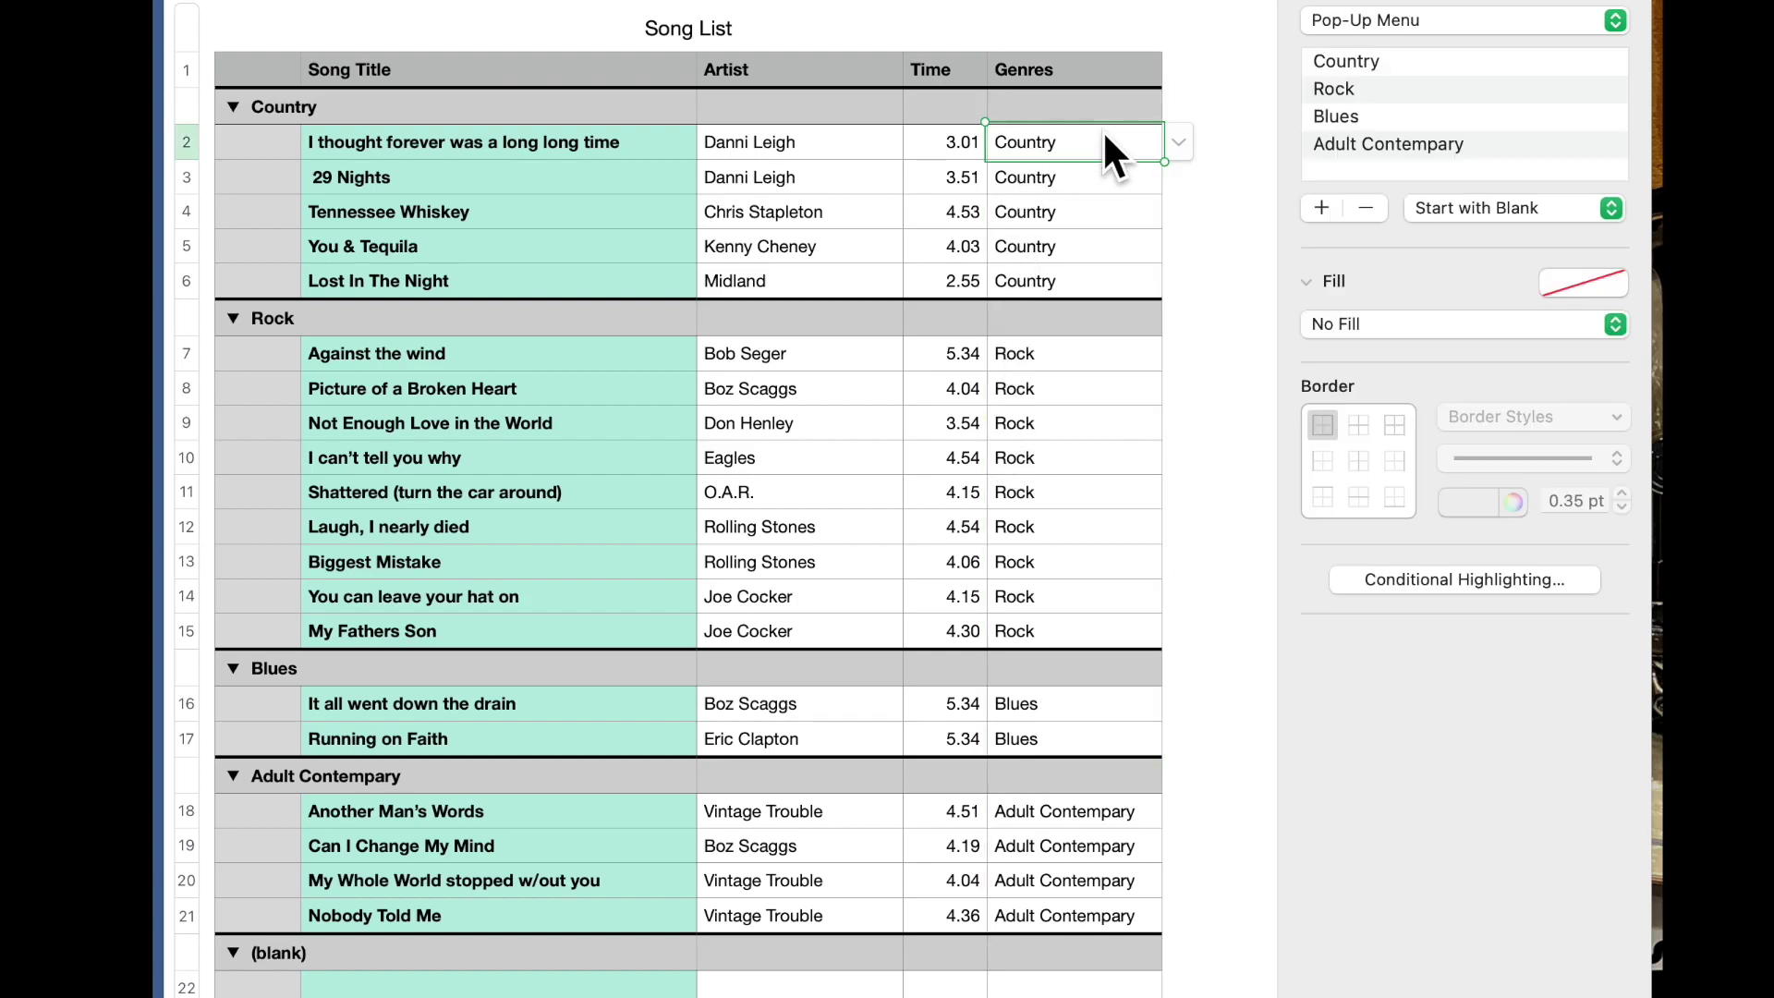
left_click(1178, 140)
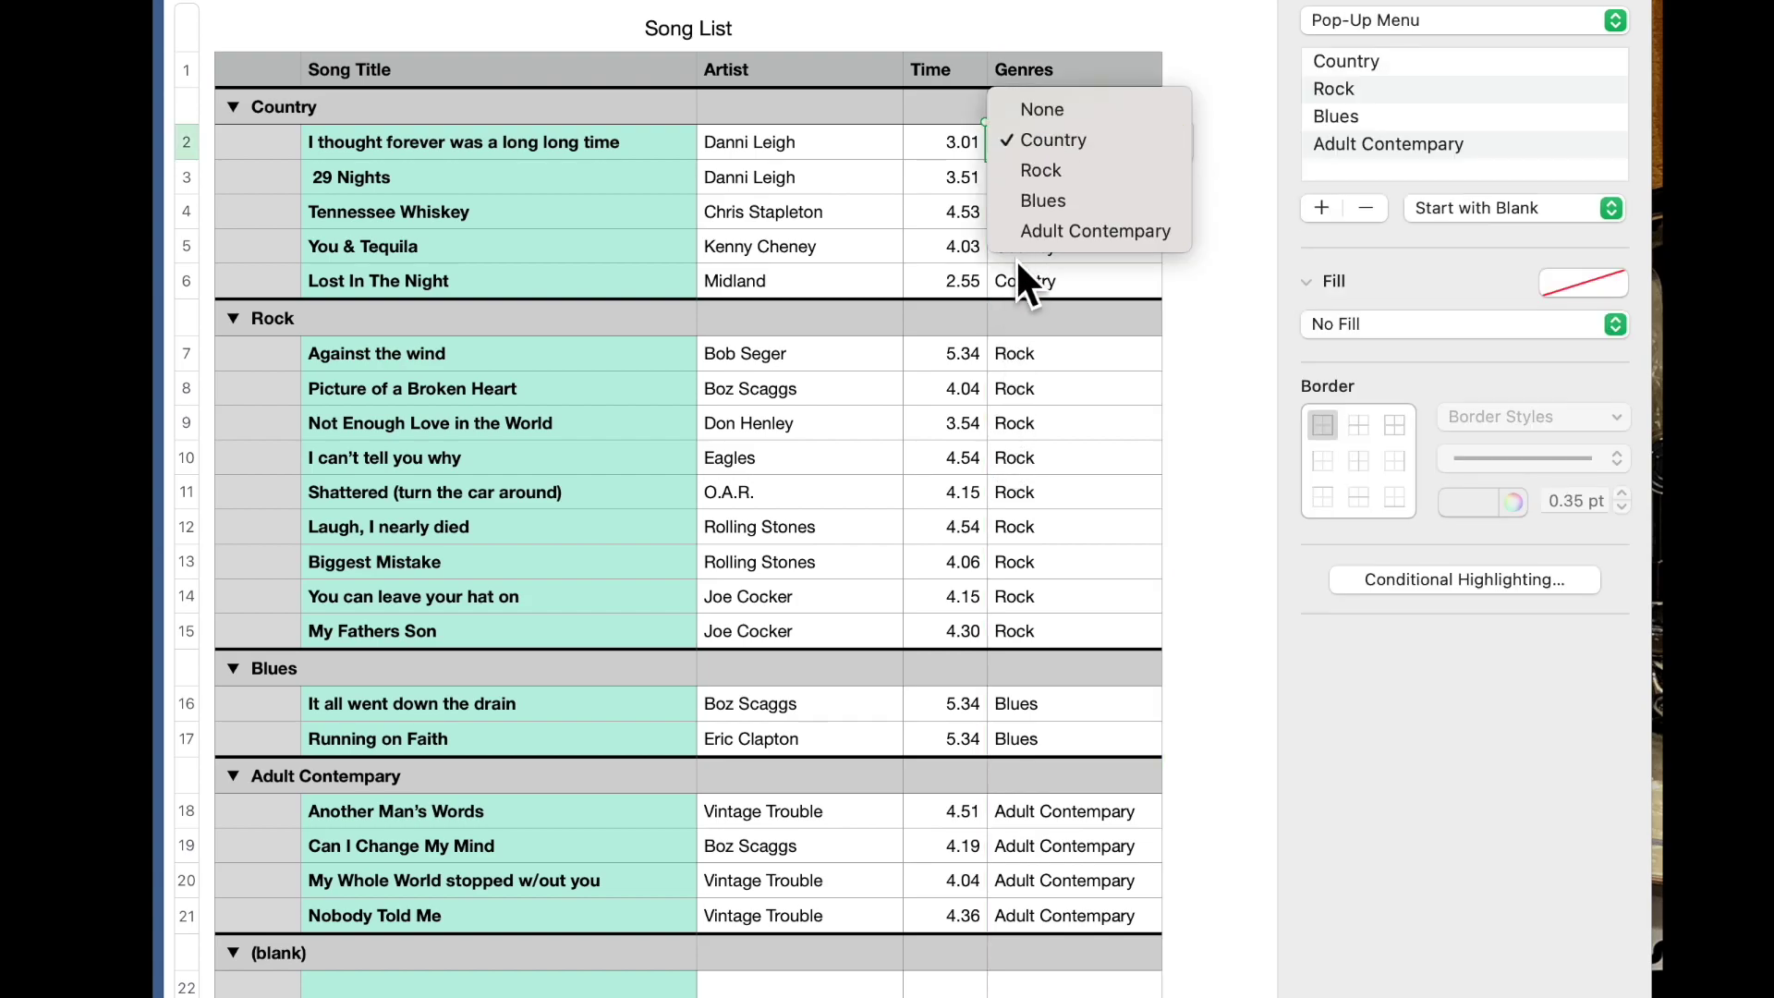
left_click(1193, 389)
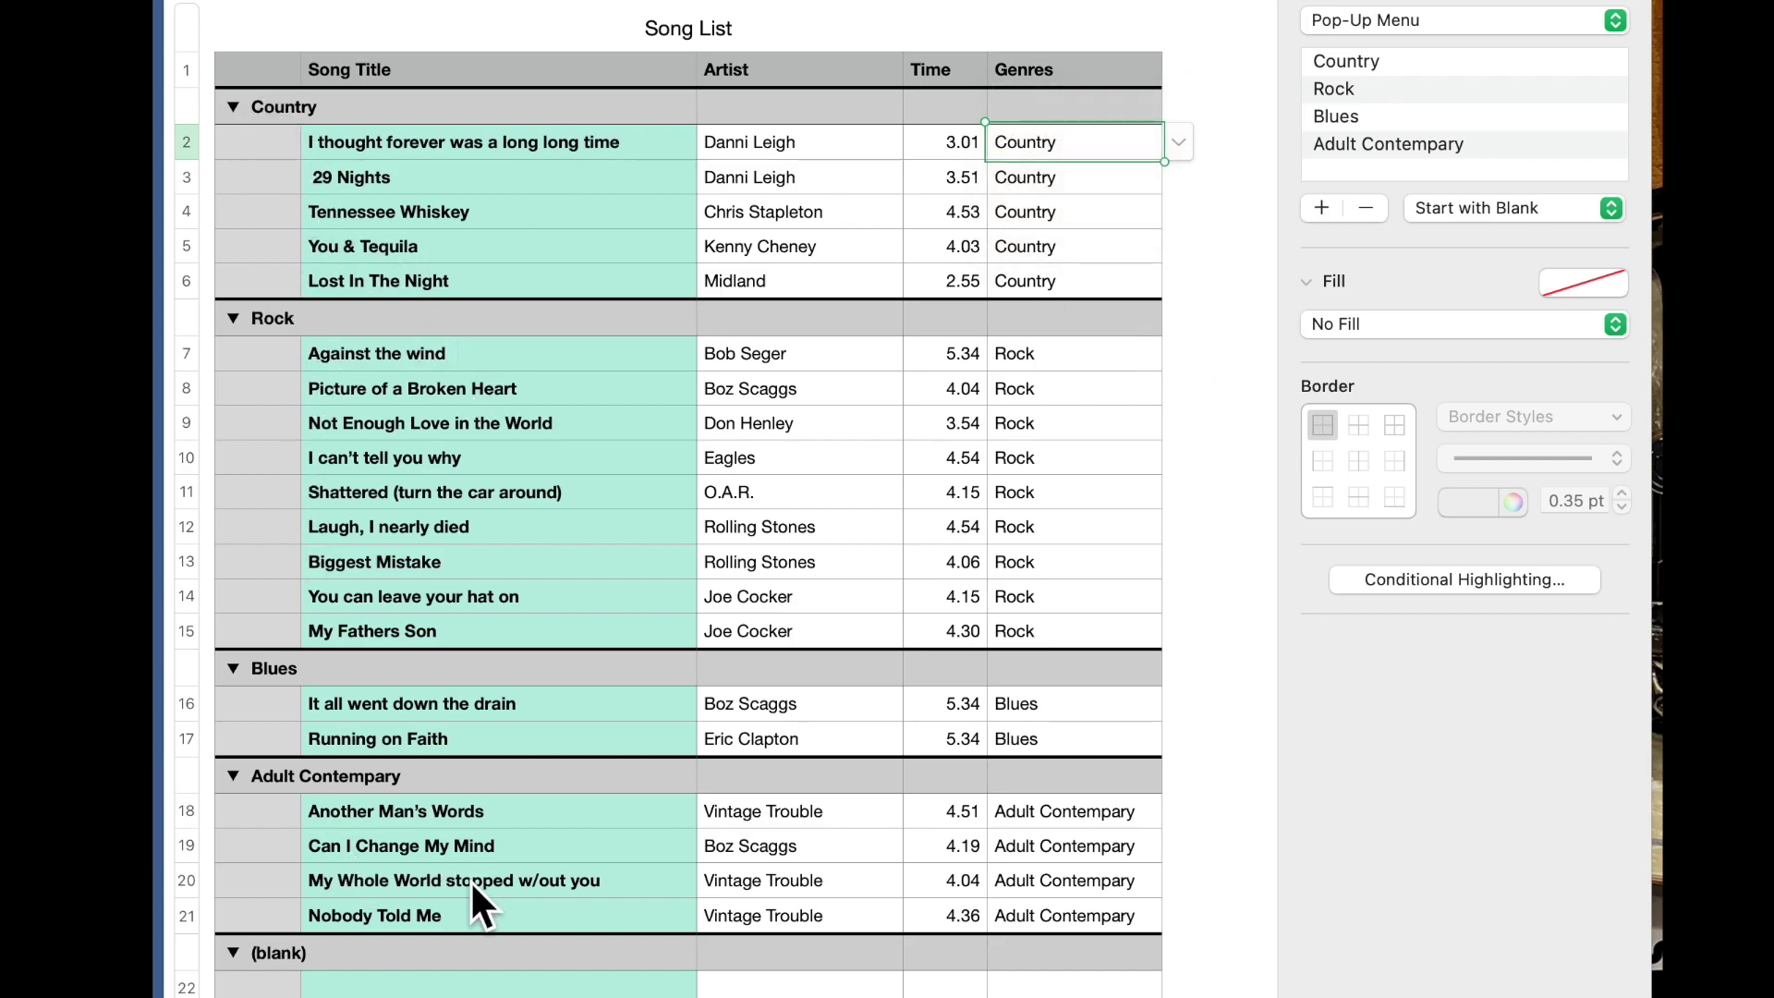
Collapse all four genre groups, then re-expand Adult Contemporary and Blues.
left_click(231, 104)
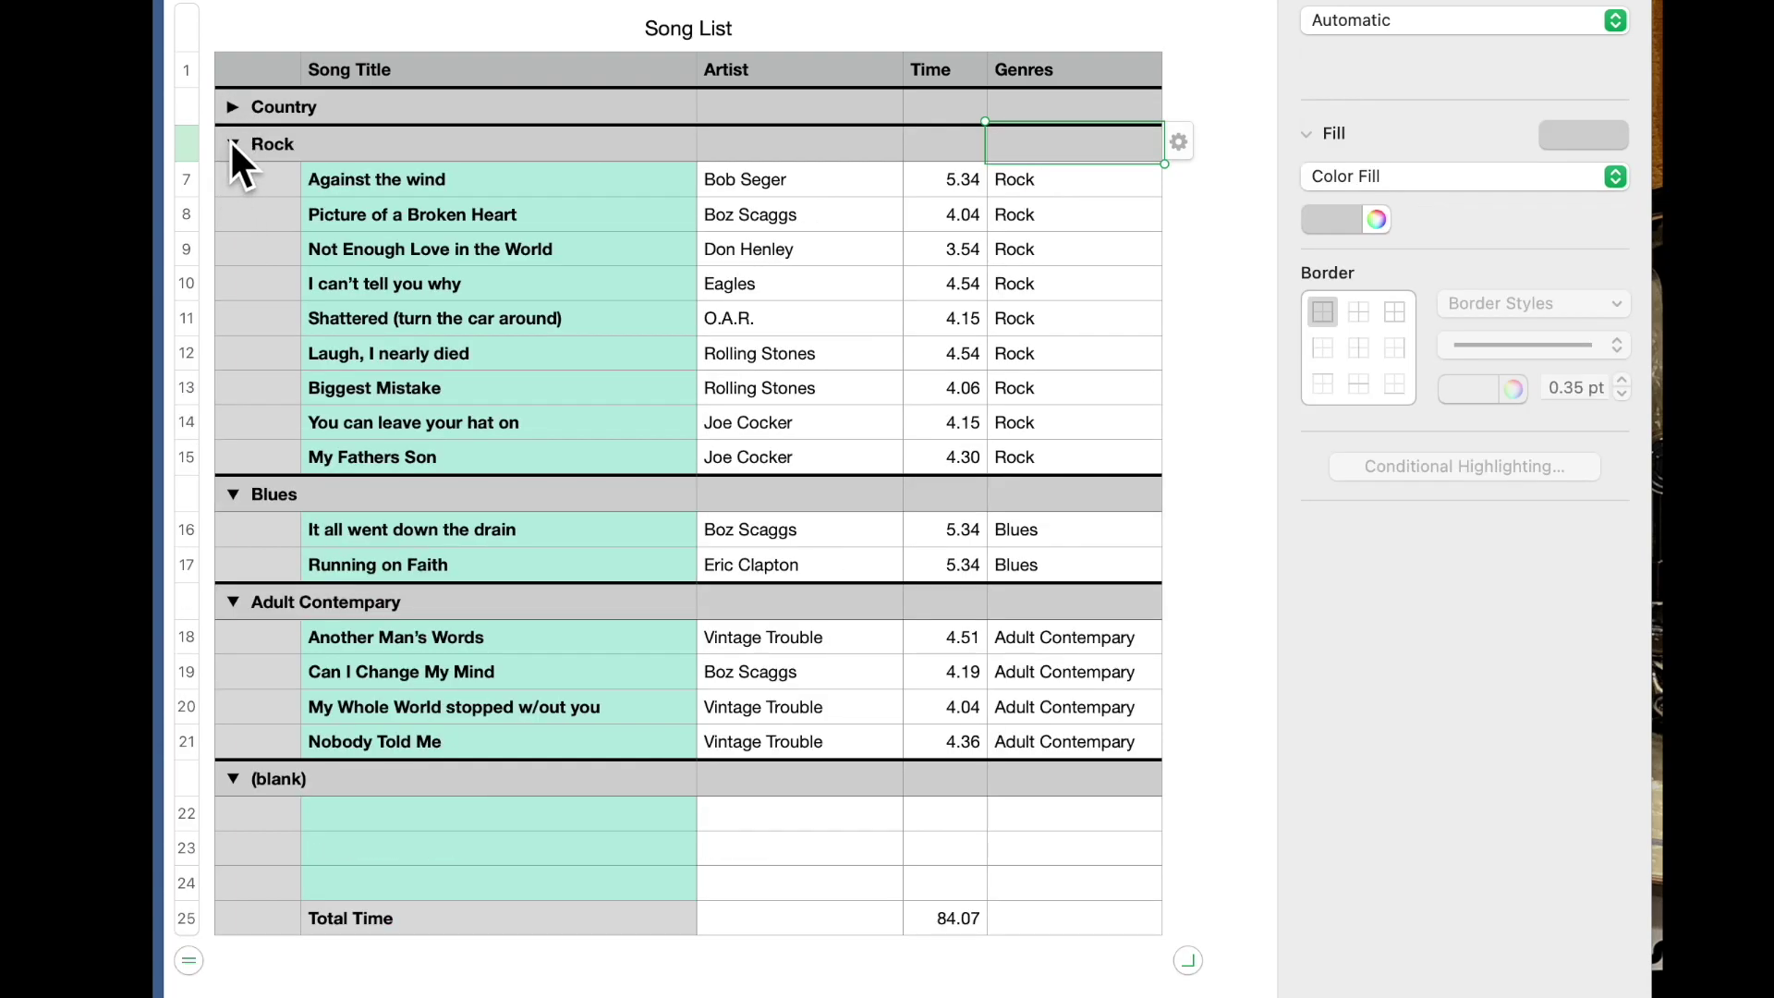
left_click(231, 143)
left_click(232, 181)
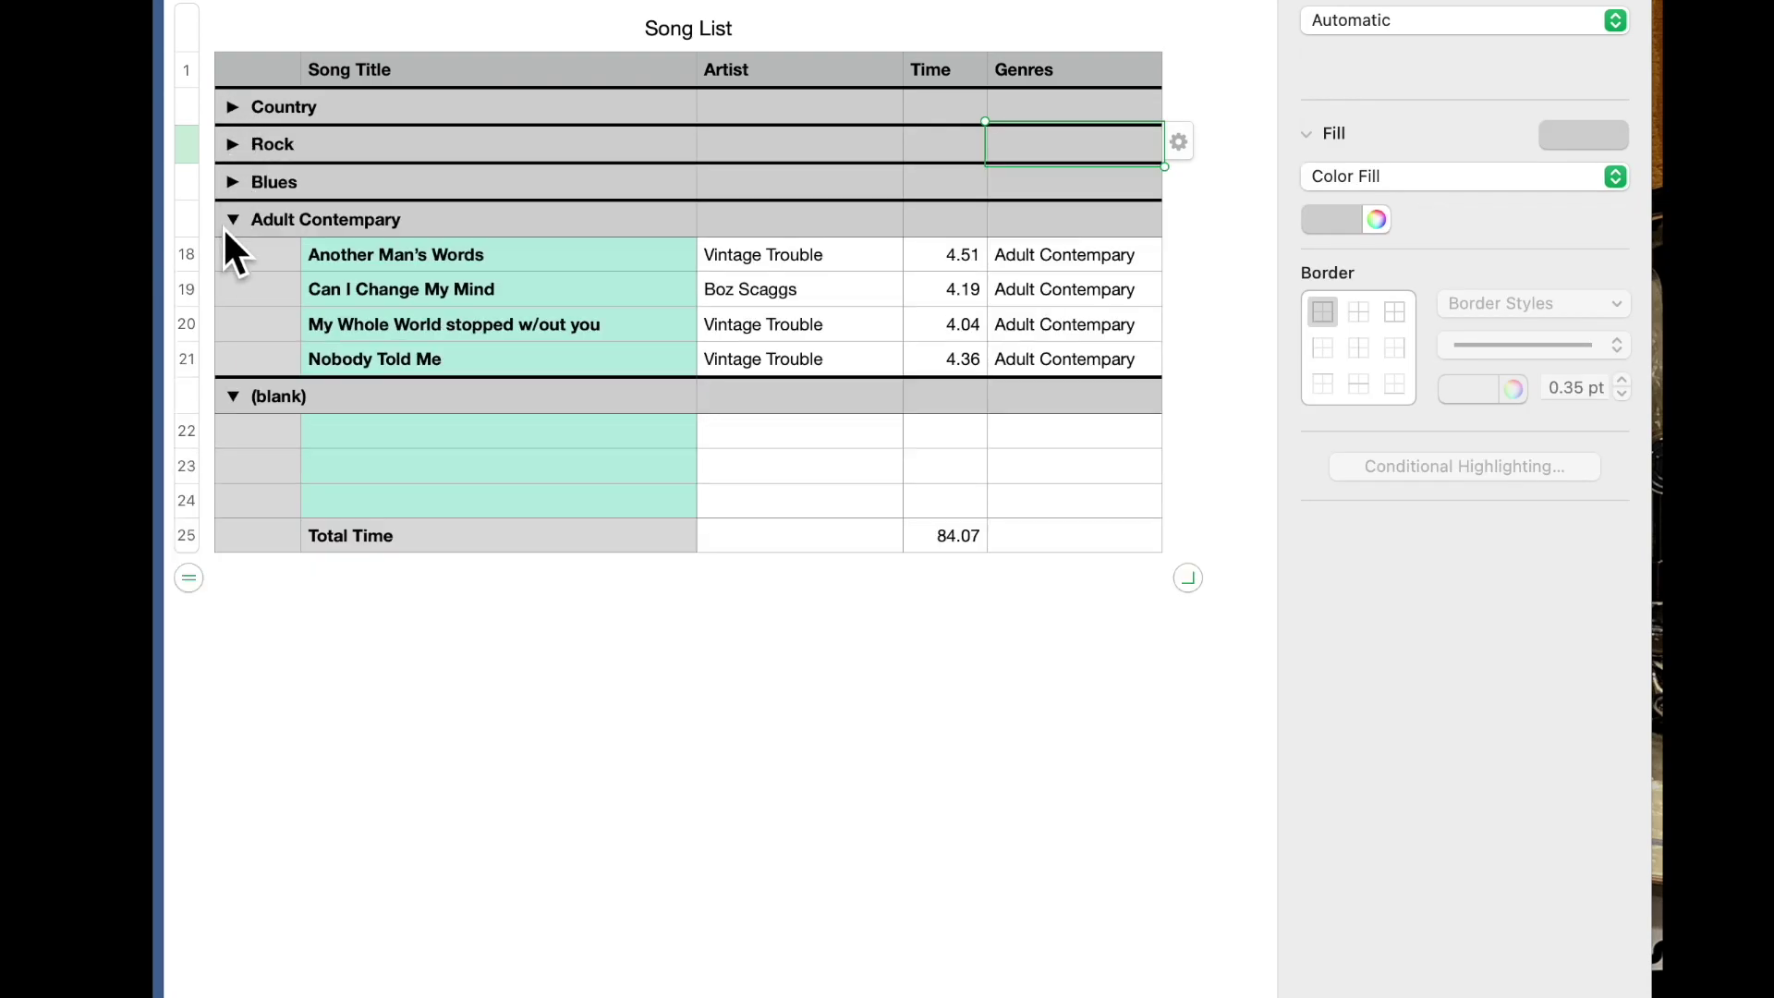
left_click(231, 218)
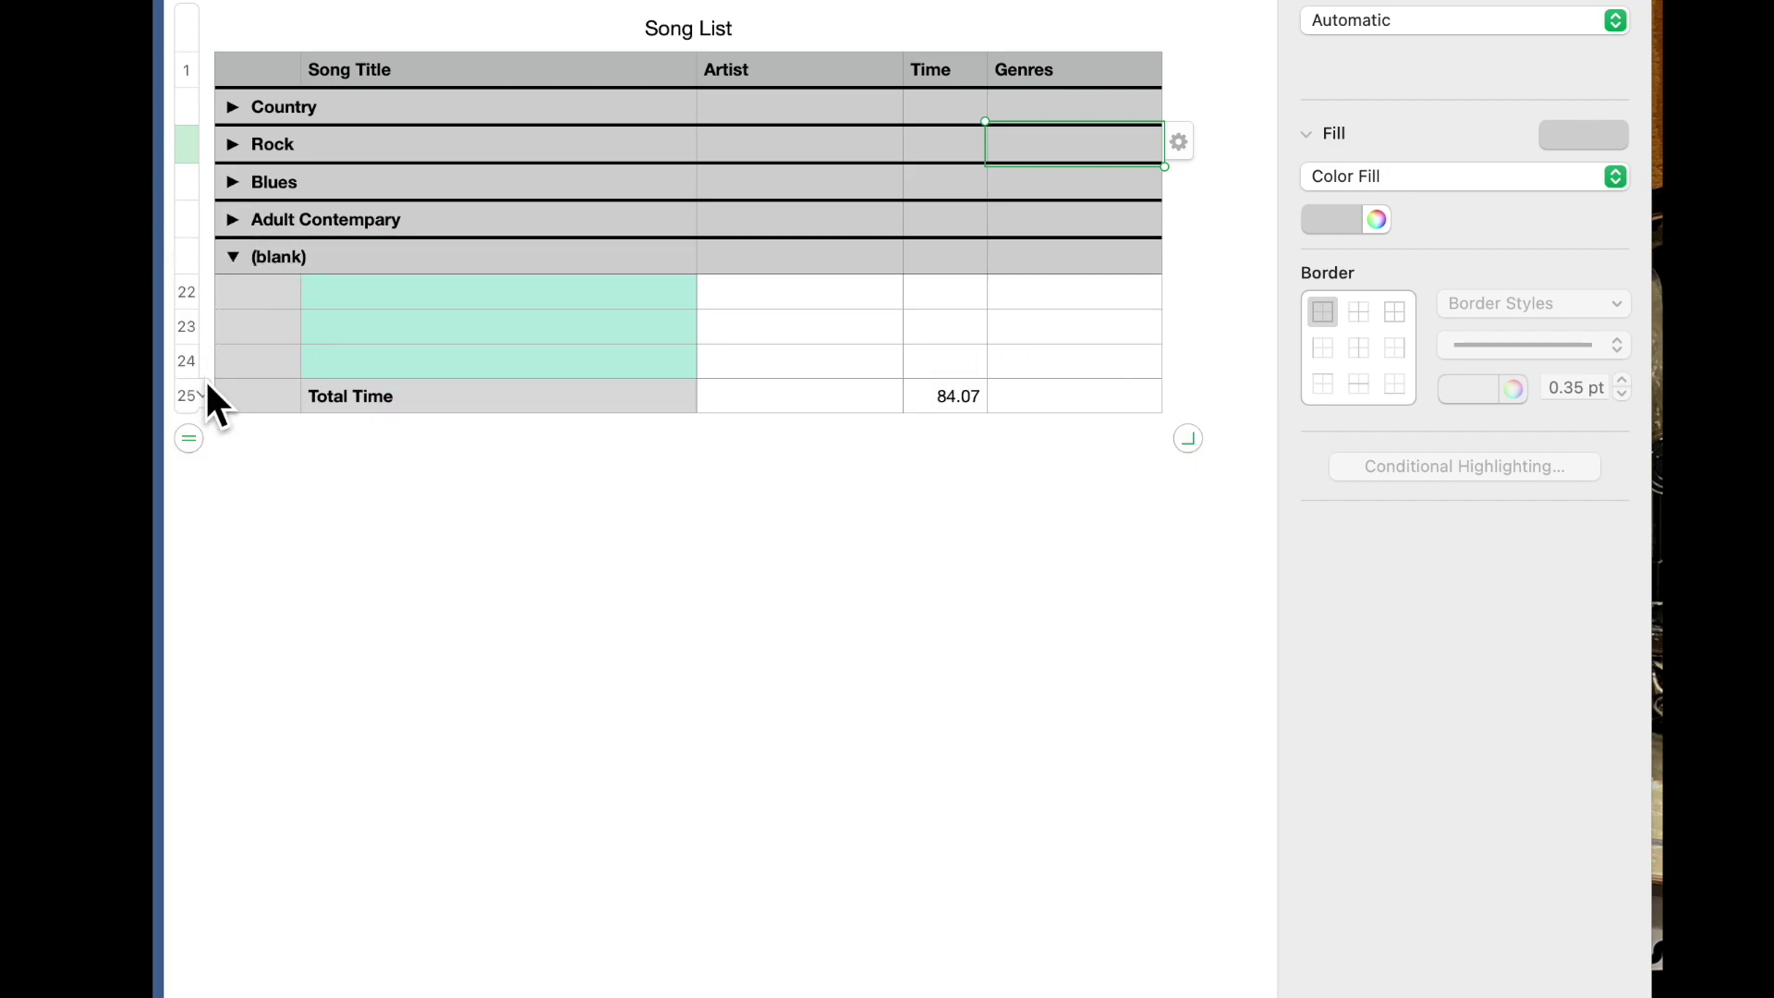
left_click(232, 218)
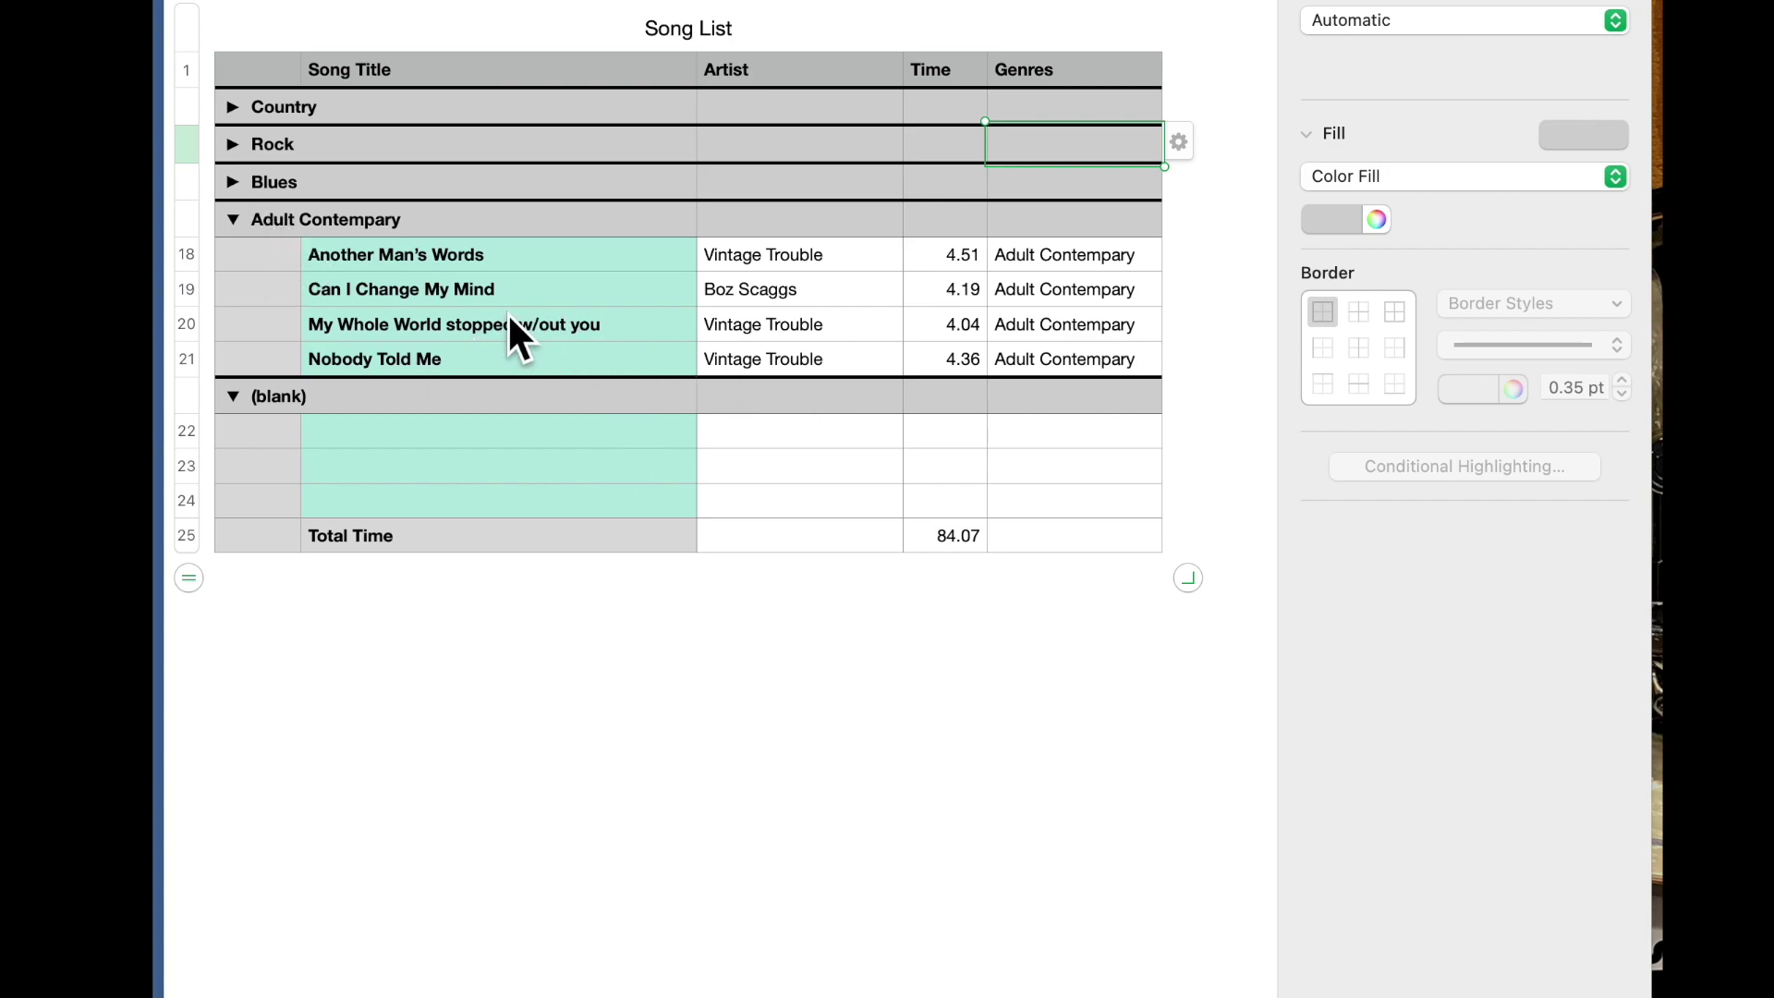
left_click(232, 182)
Expand the Country group and collapse Blues again, leaving Rock and Blues collapsed.
left_click(219, 140)
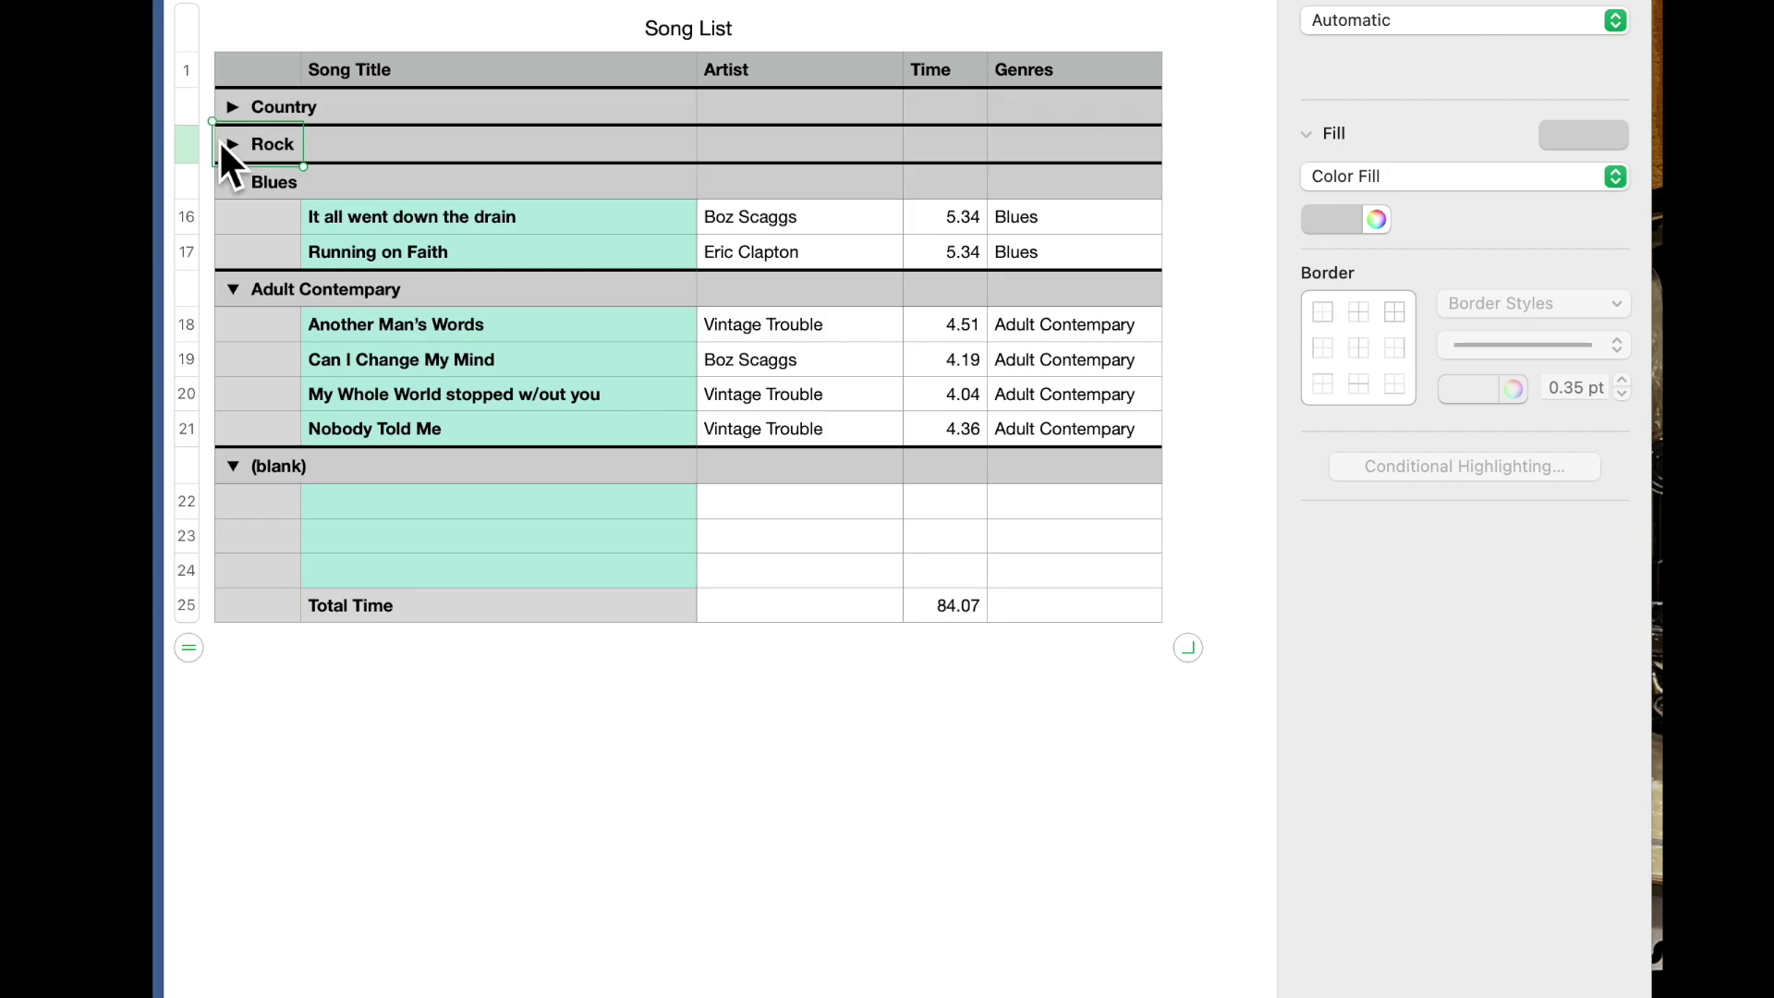
left_click(225, 136)
left_click(231, 106)
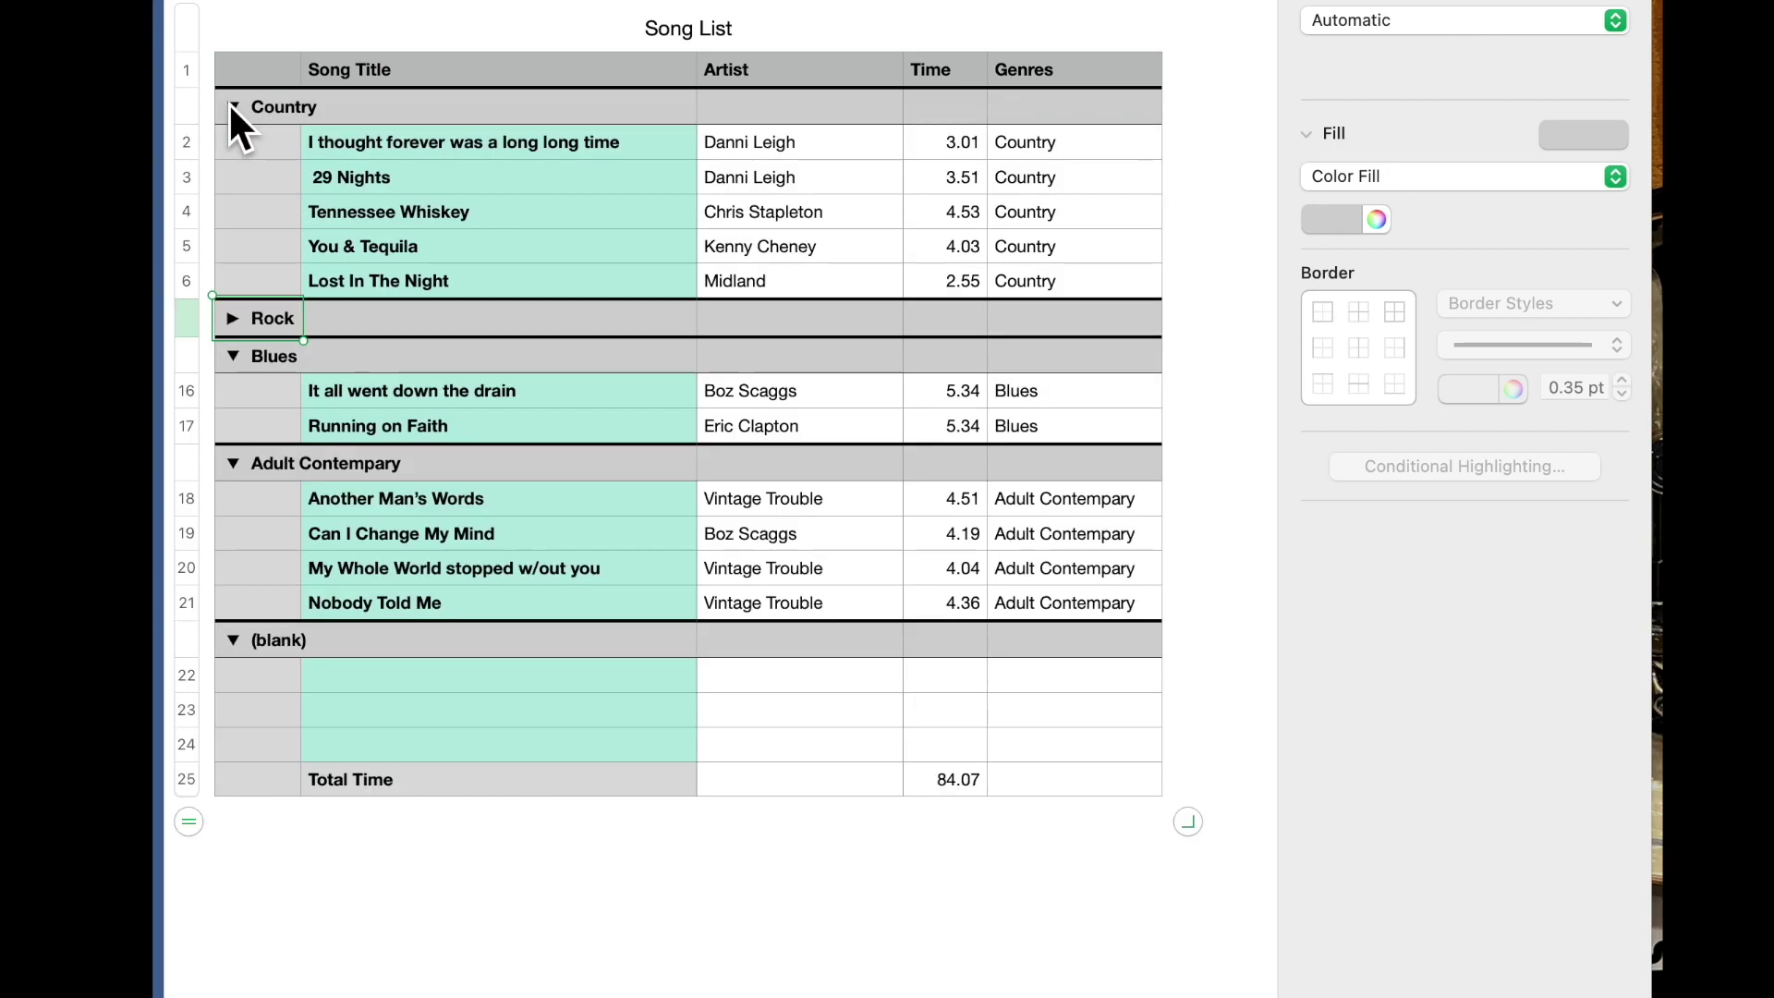
left_click(230, 355)
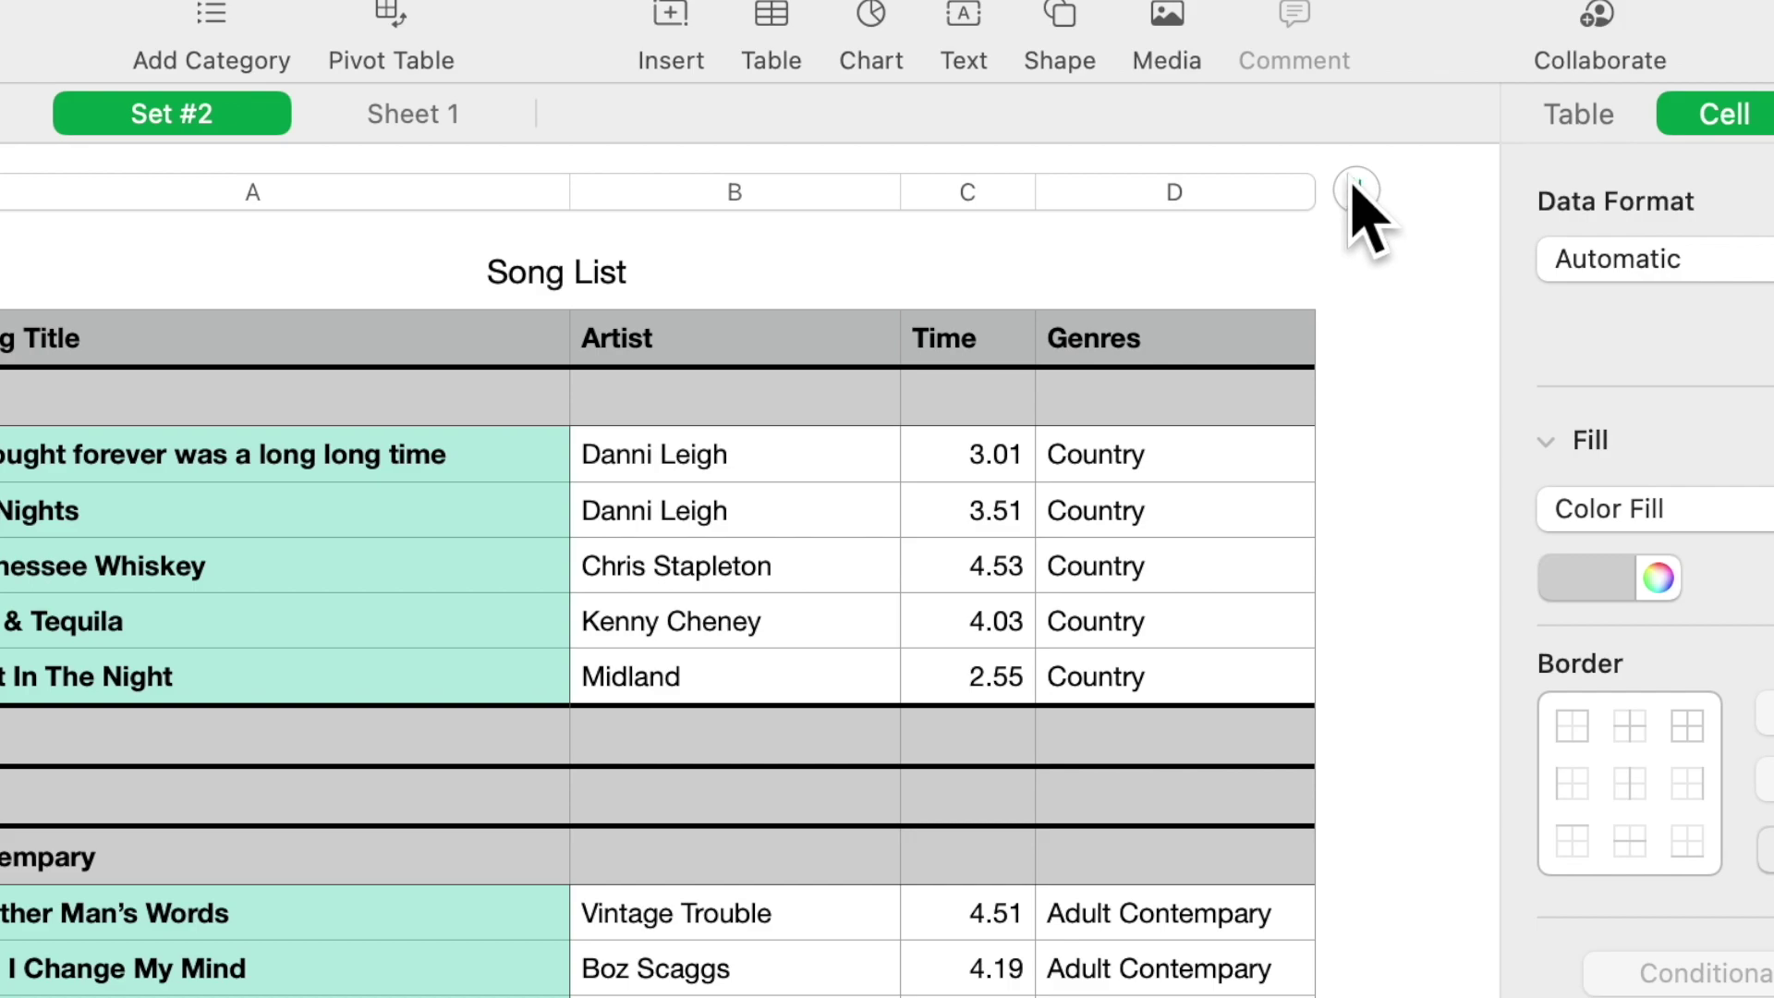
left_click(1247, 188)
Insert a new column after Genres and format its cells as Checkbox.
left_click(1245, 185)
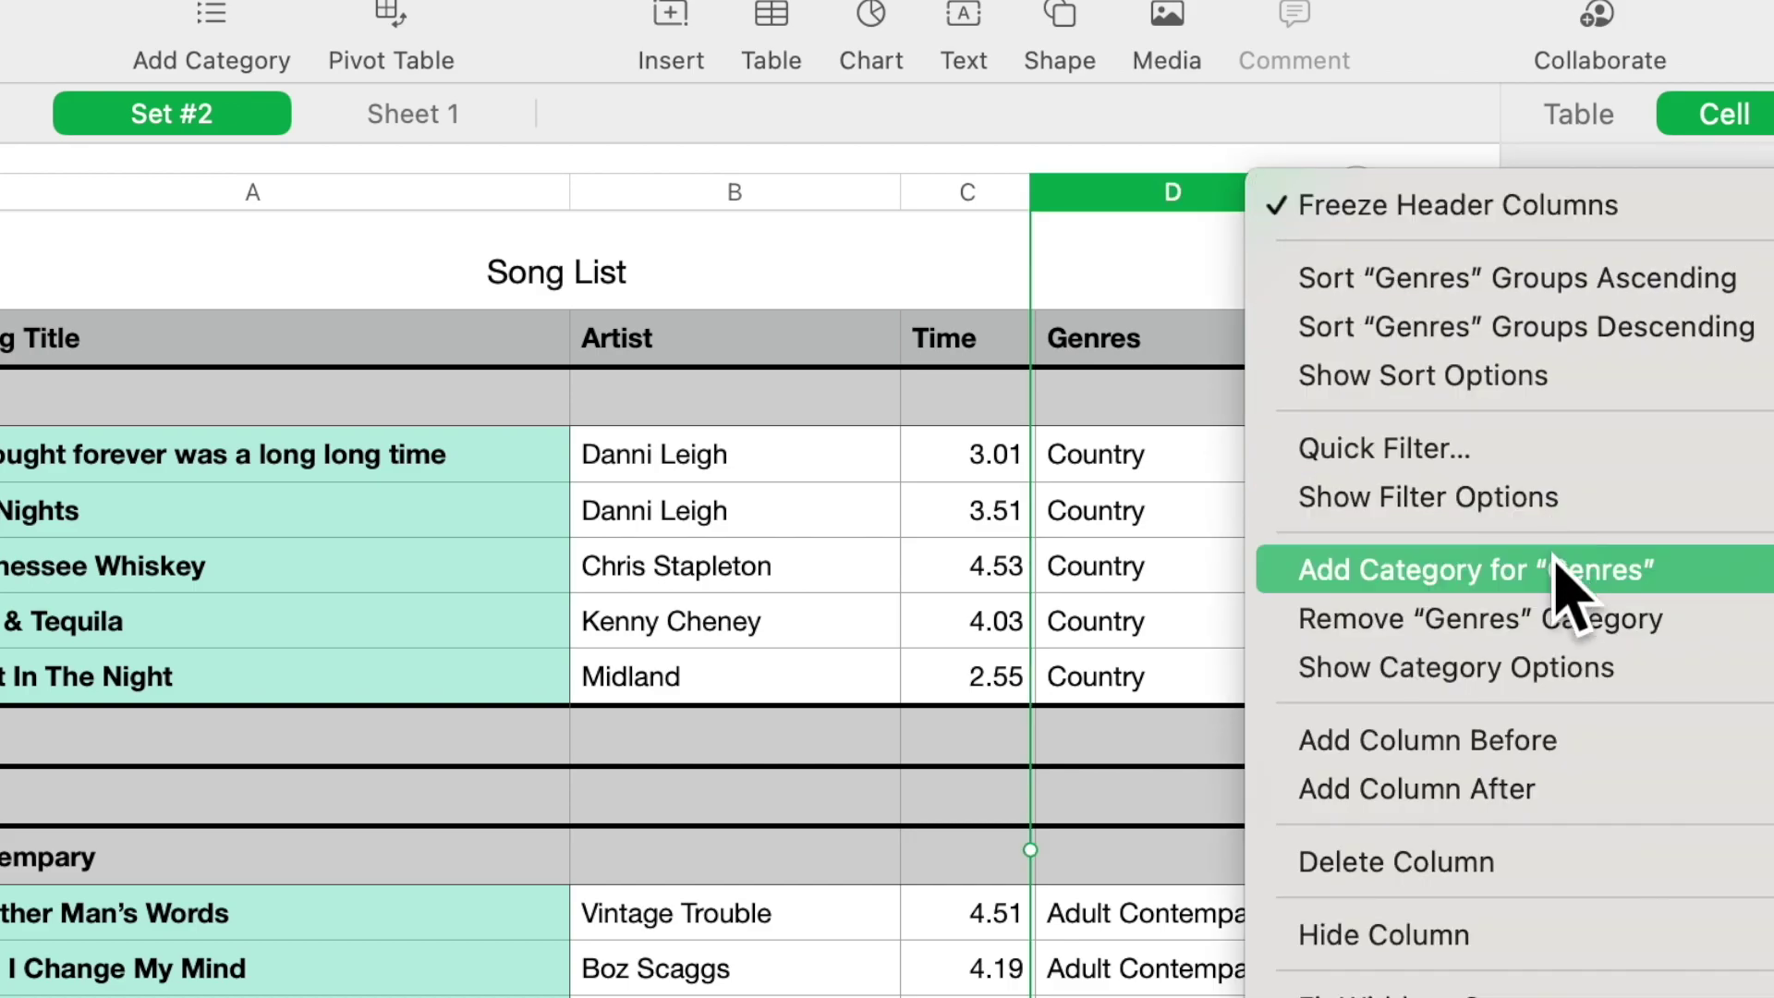
left_click(1506, 790)
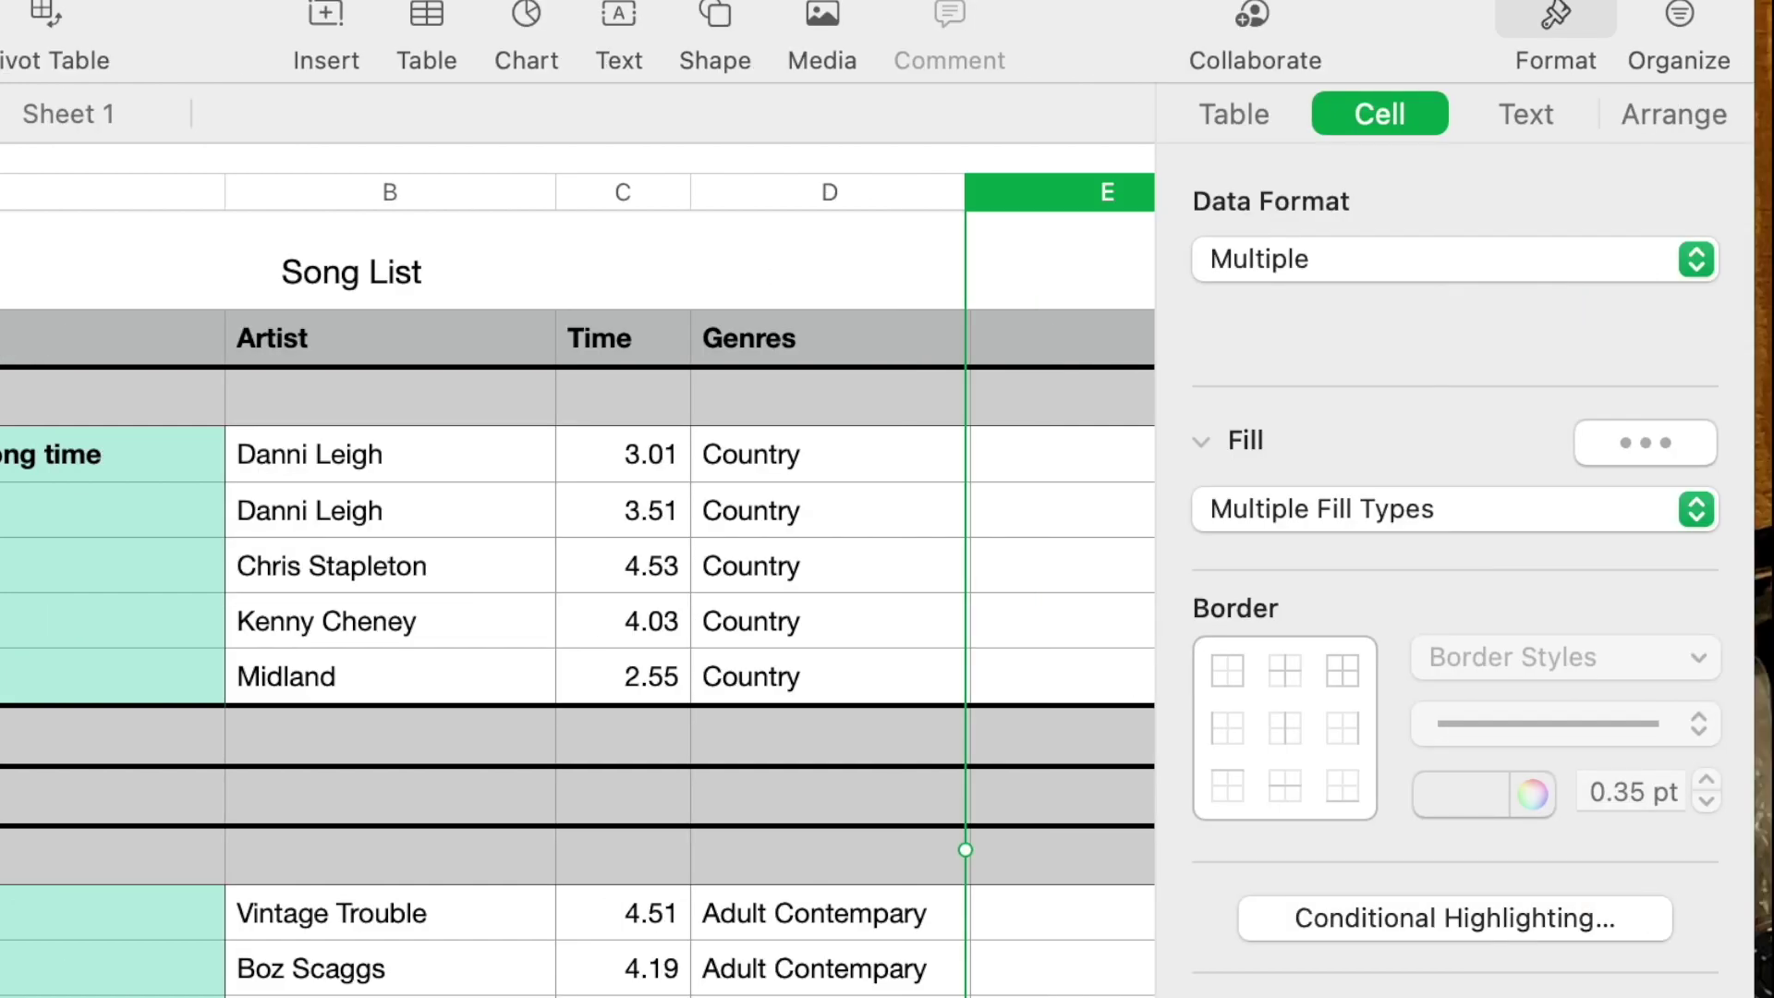
scroll(582, 566, "right", 5)
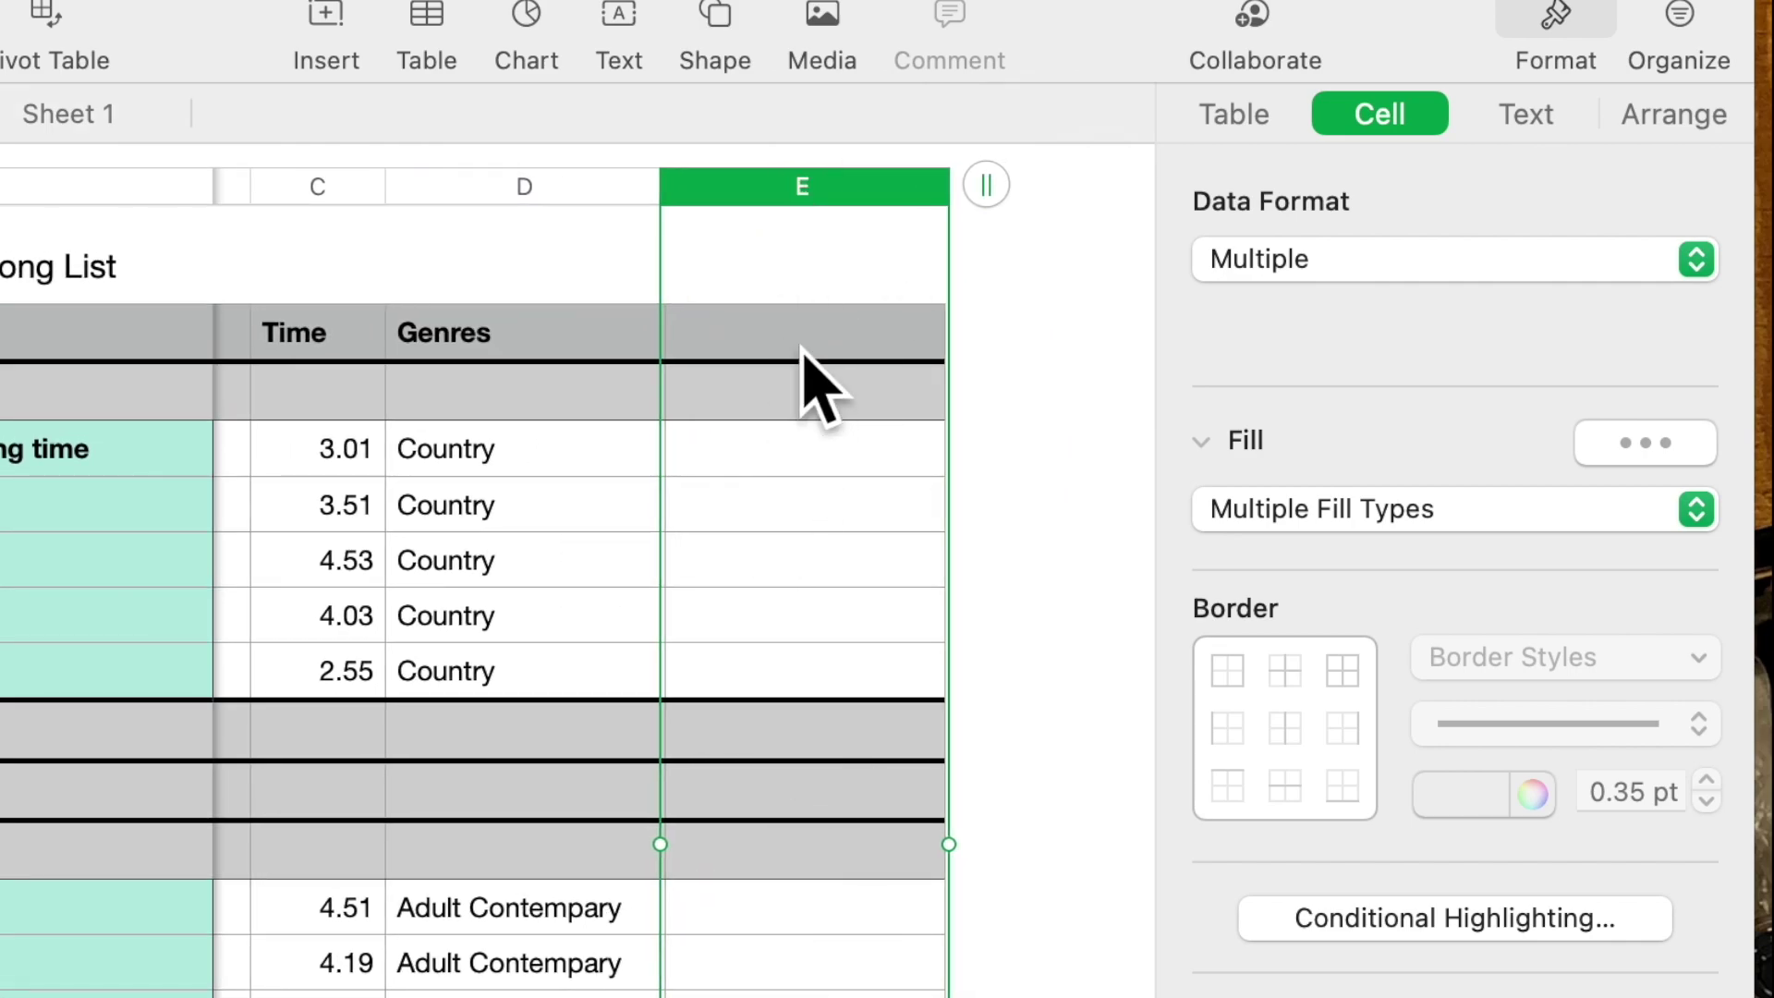
left_click(1694, 260)
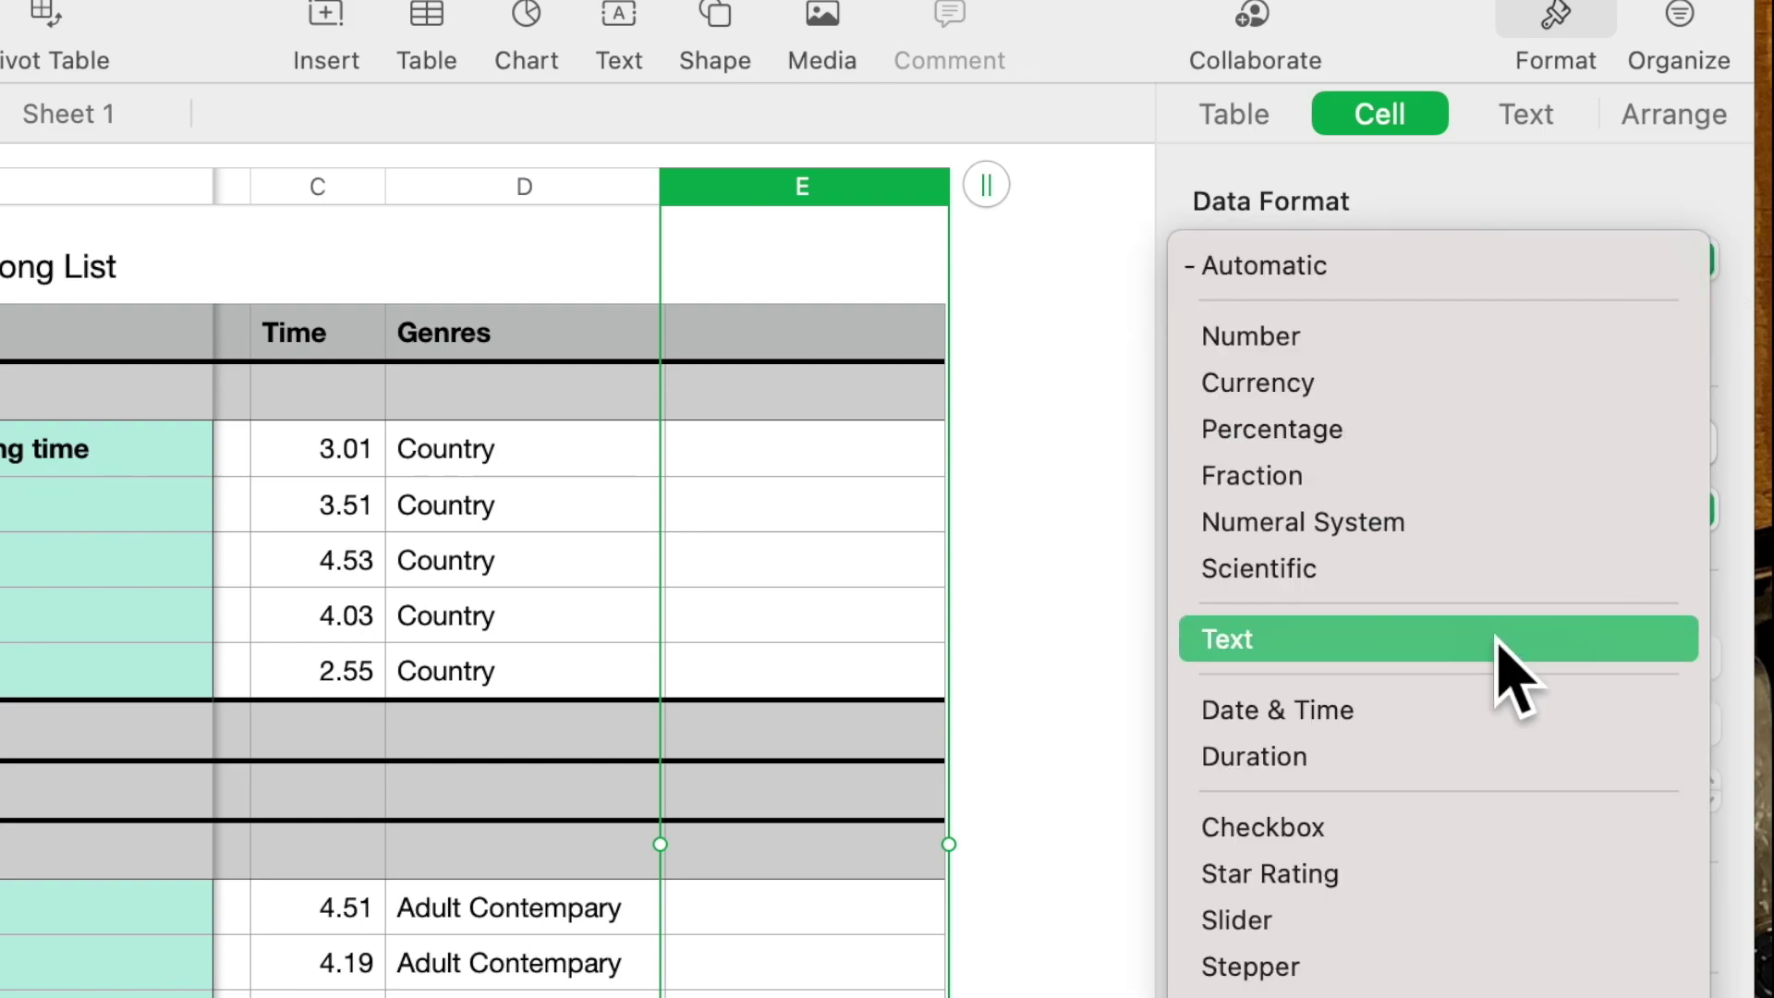
left_click(1439, 829)
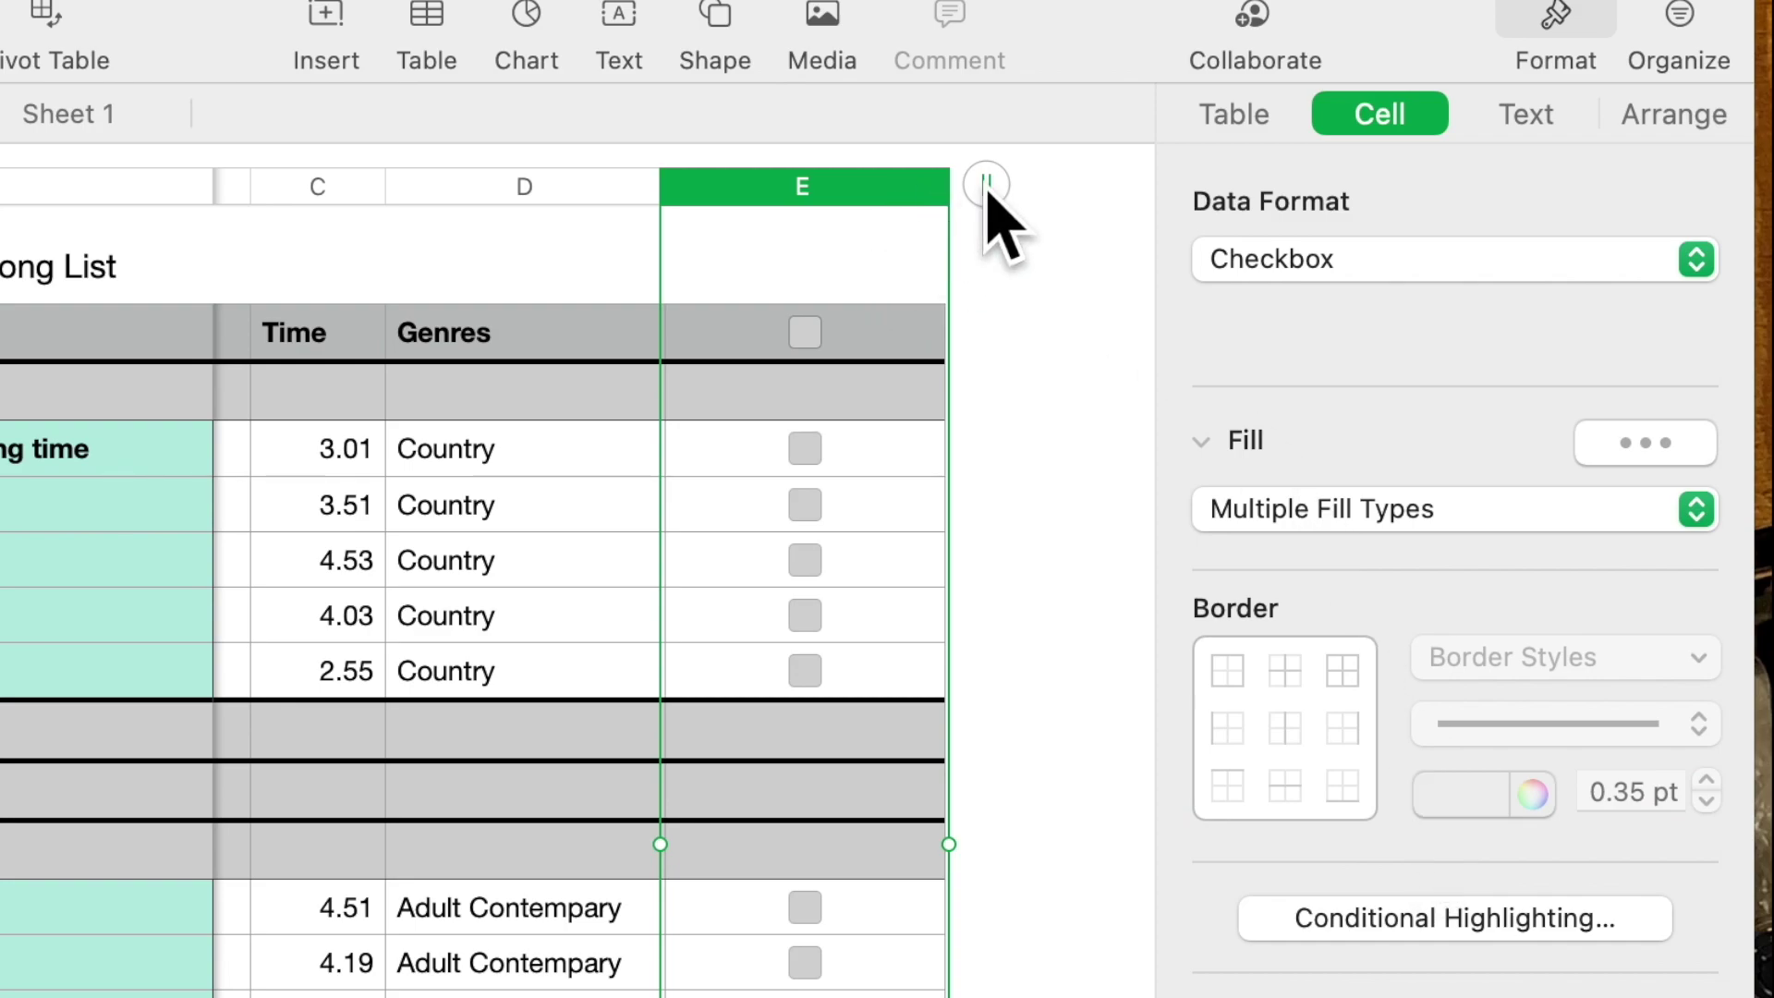
left_click(951, 201)
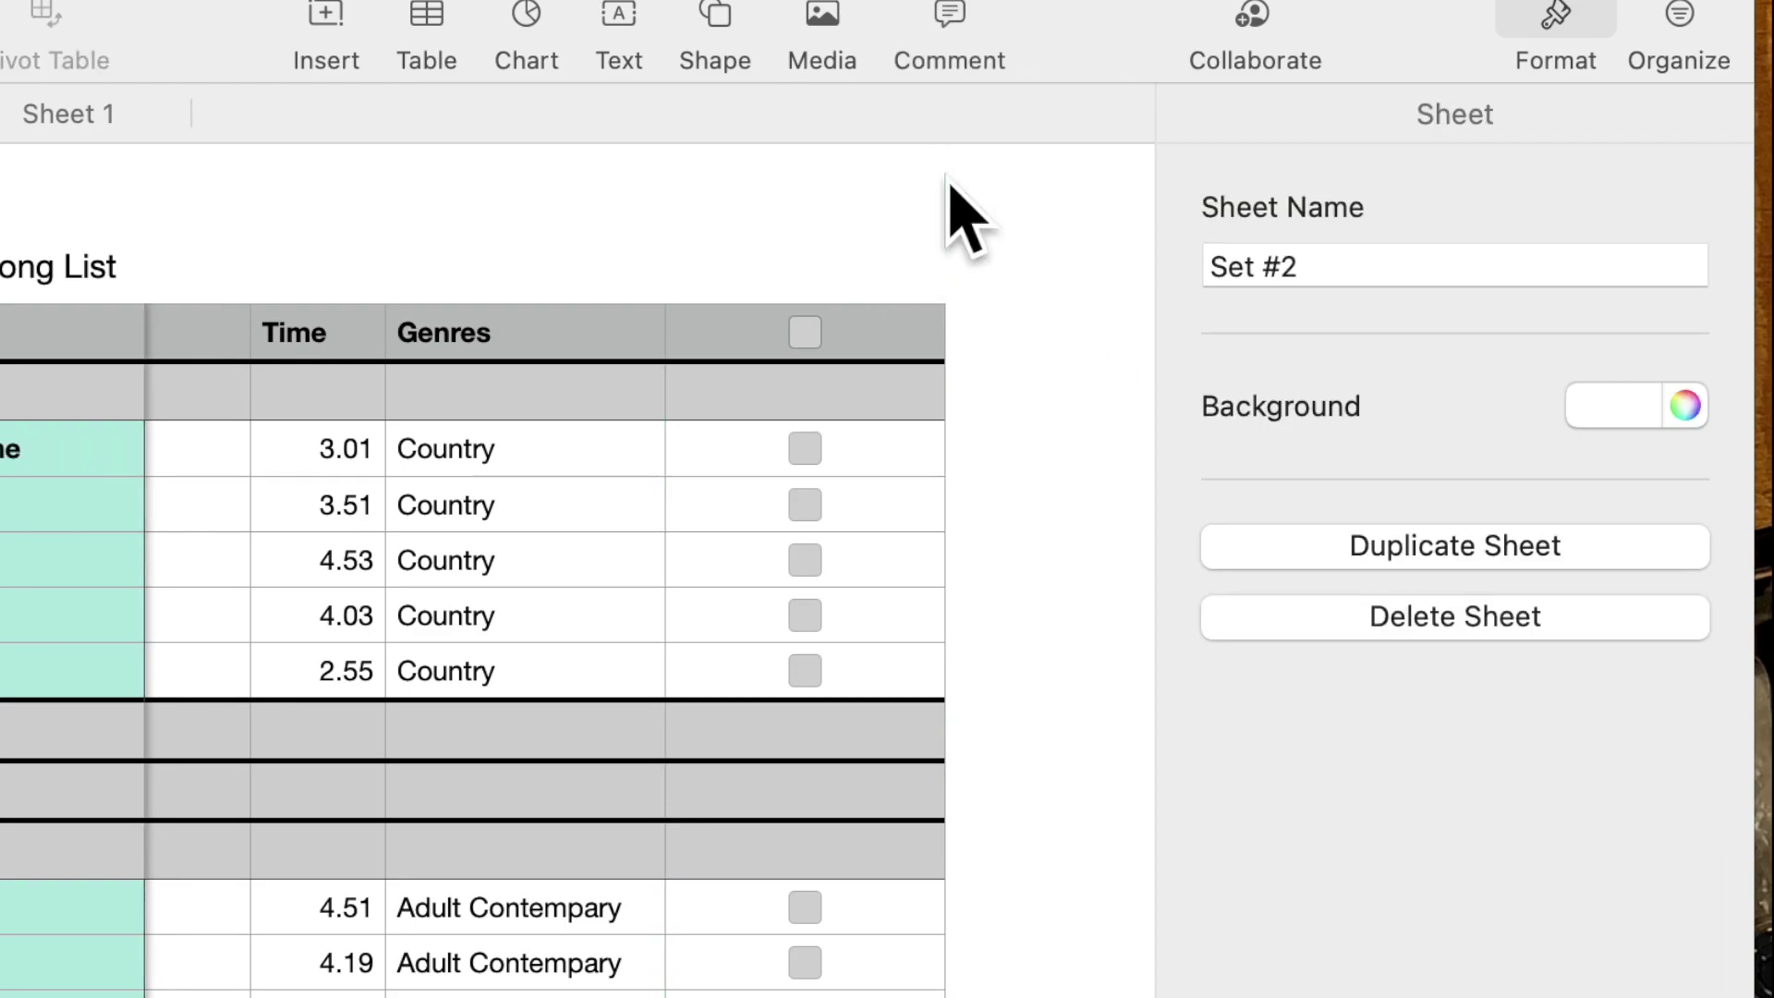
Narrow checkbox column E to 73 pt and expand the Blues and Rock groups.
left_click(766, 464)
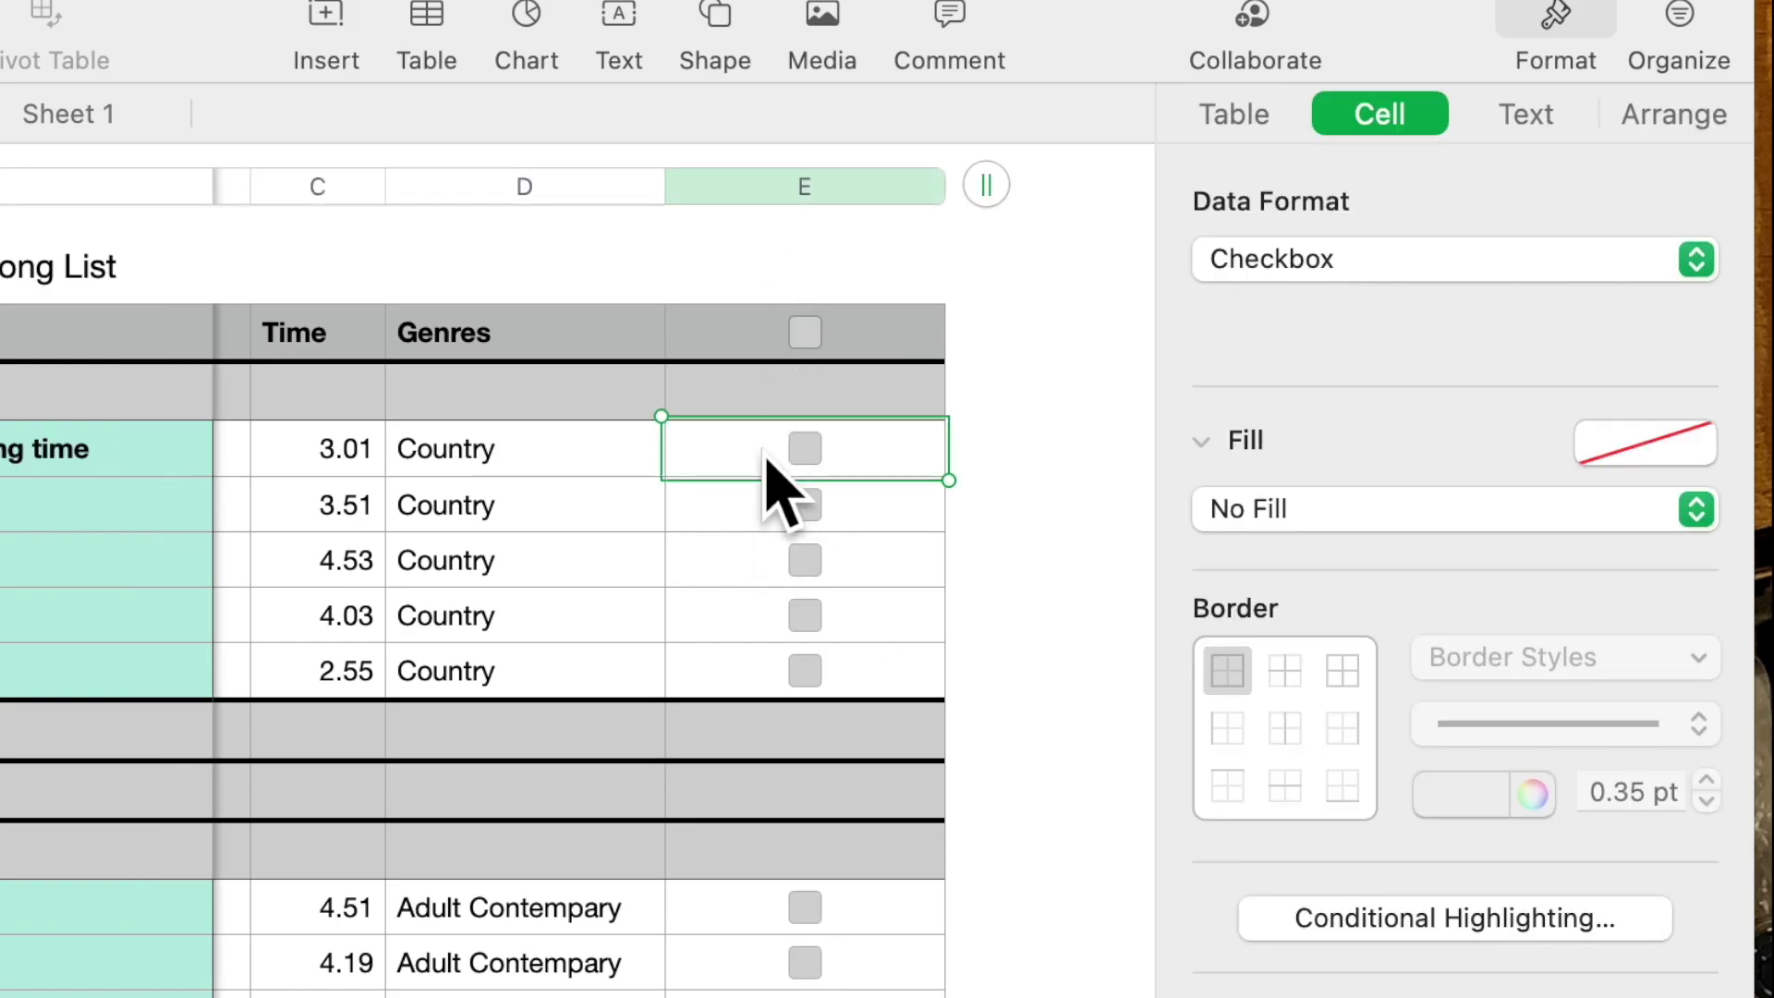
left_click_drag(939, 182, 823, 190)
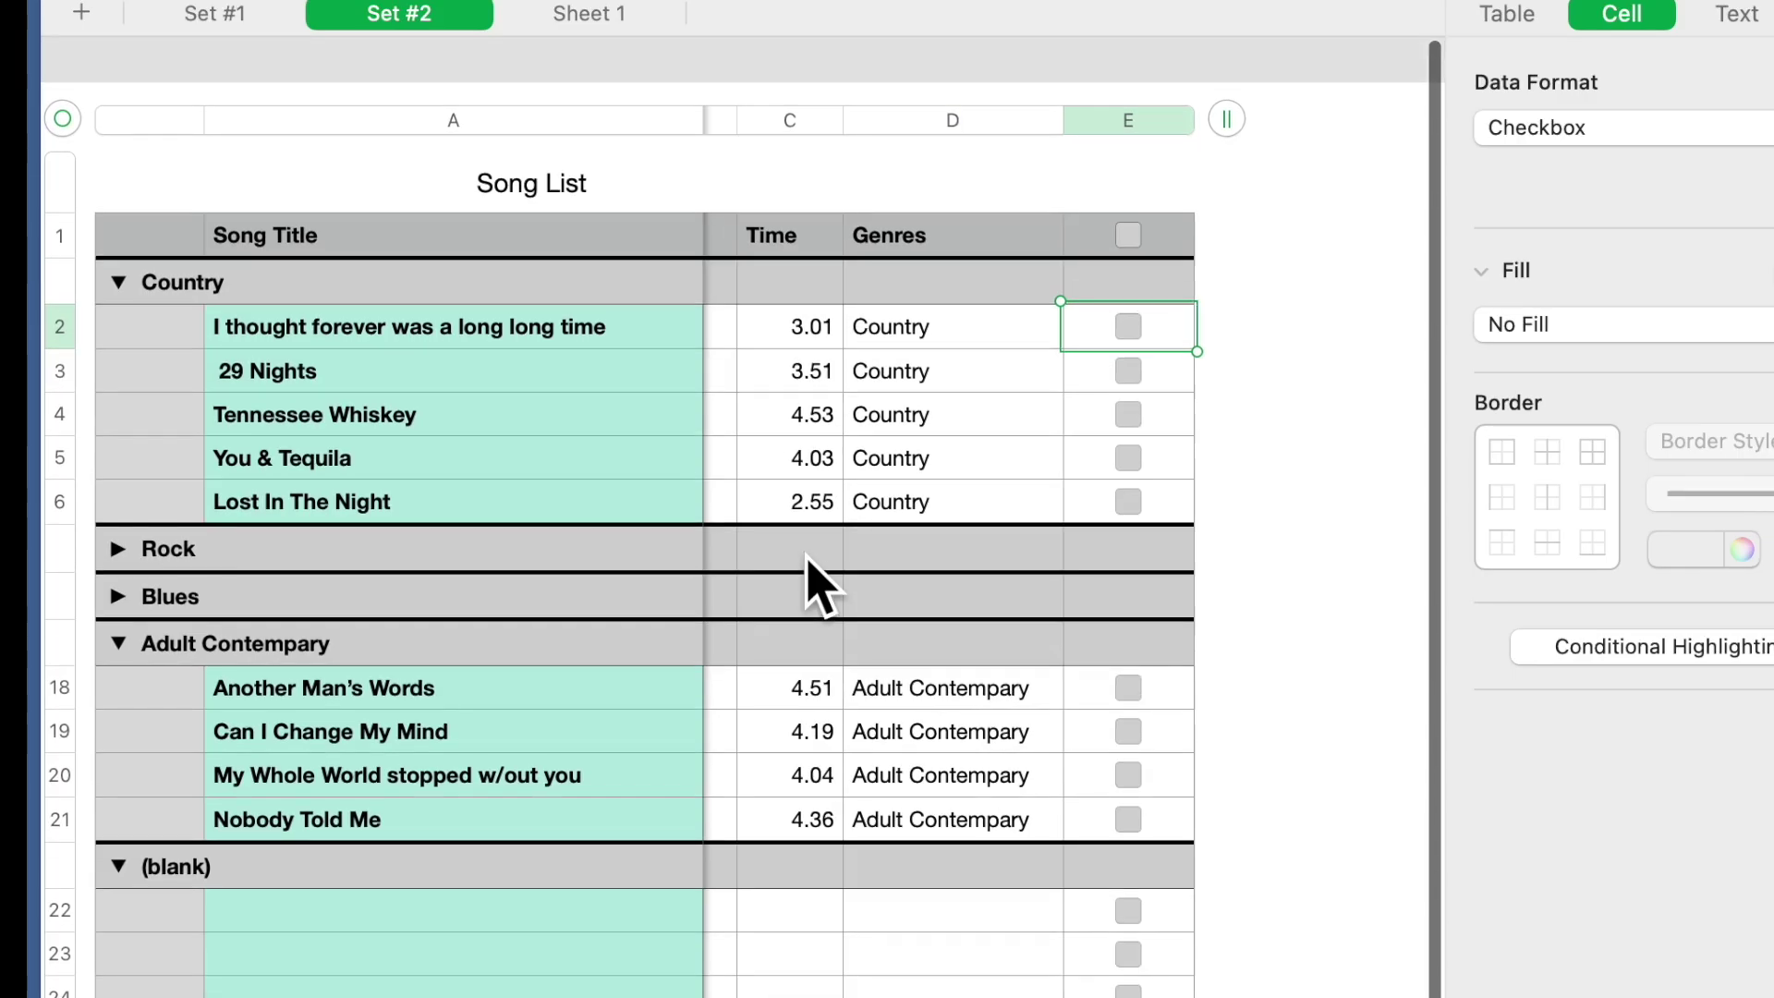
scroll(806, 557, "down", 2)
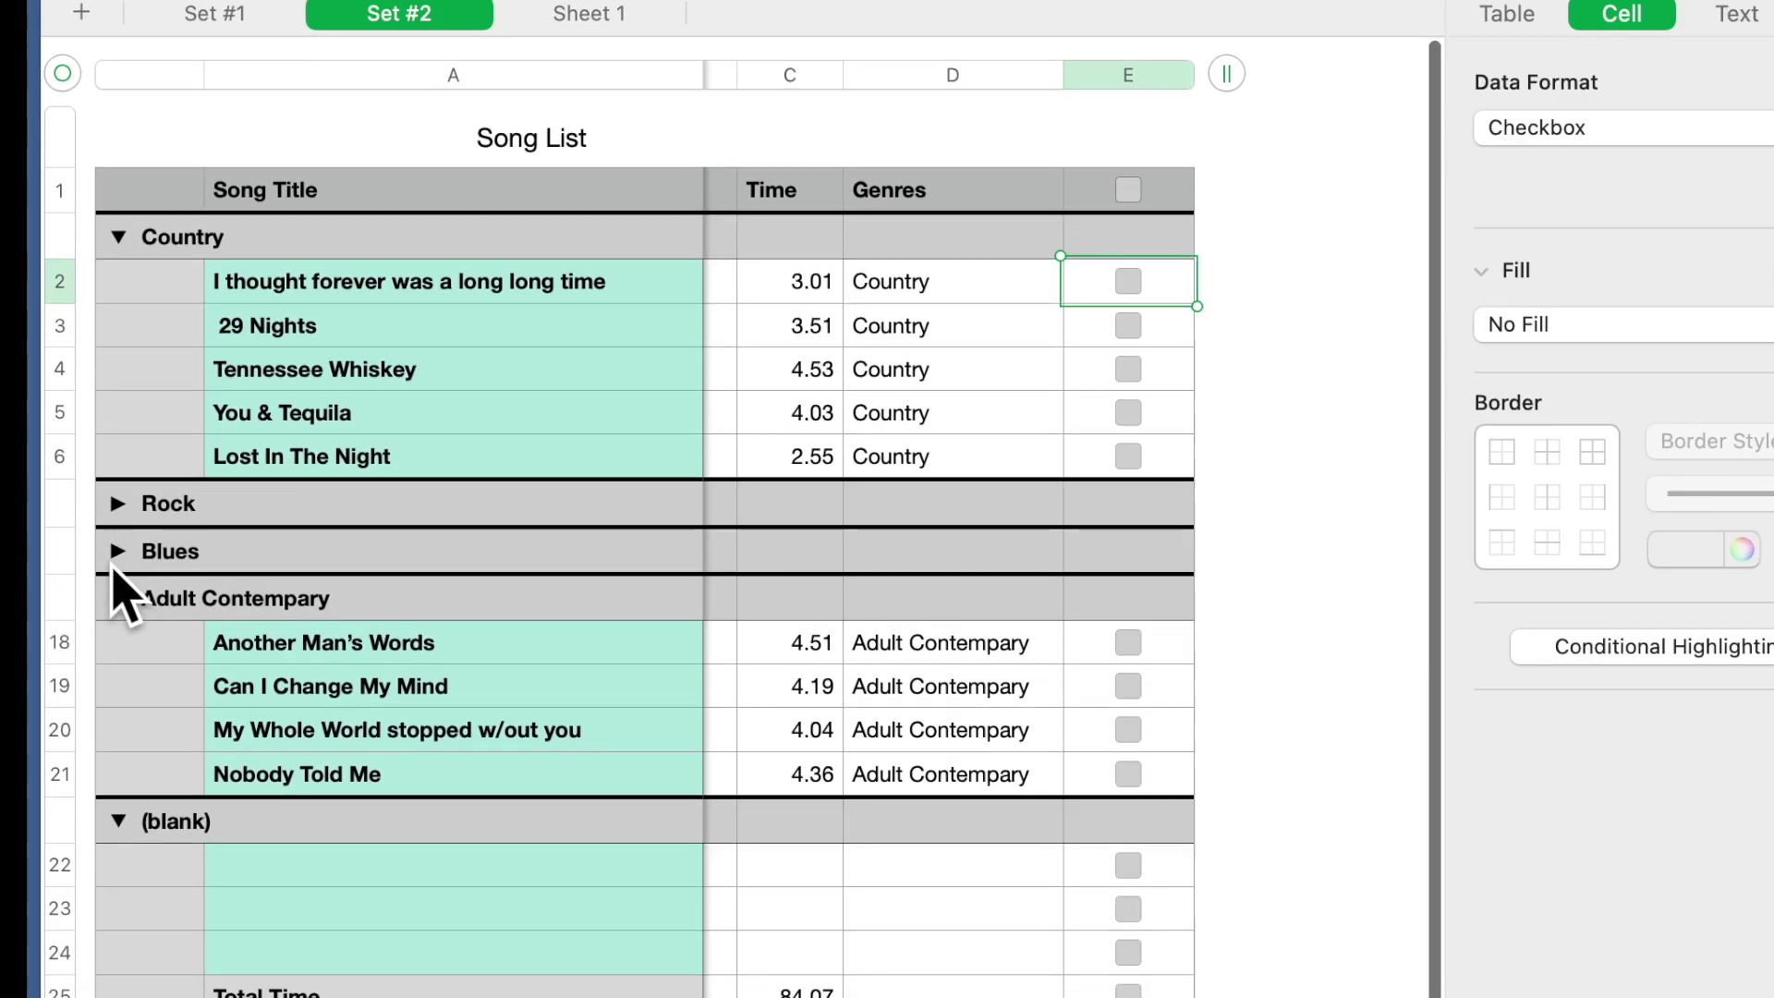
left_click(118, 552)
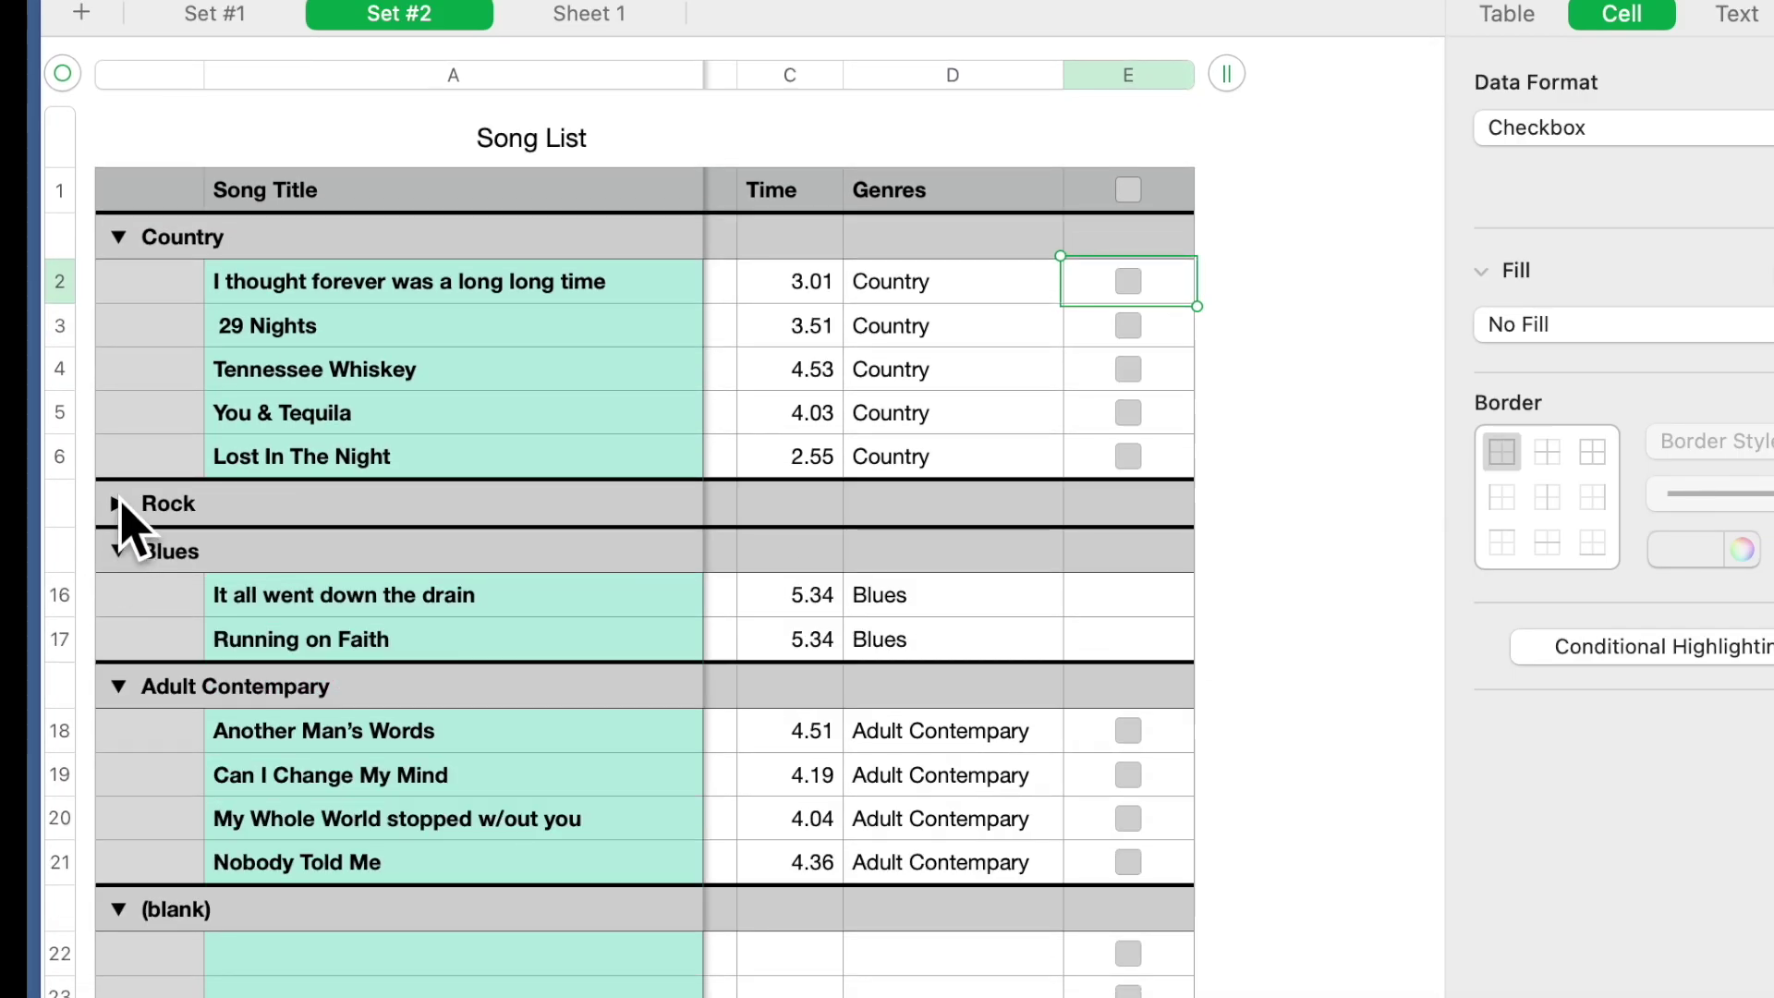
left_click(118, 503)
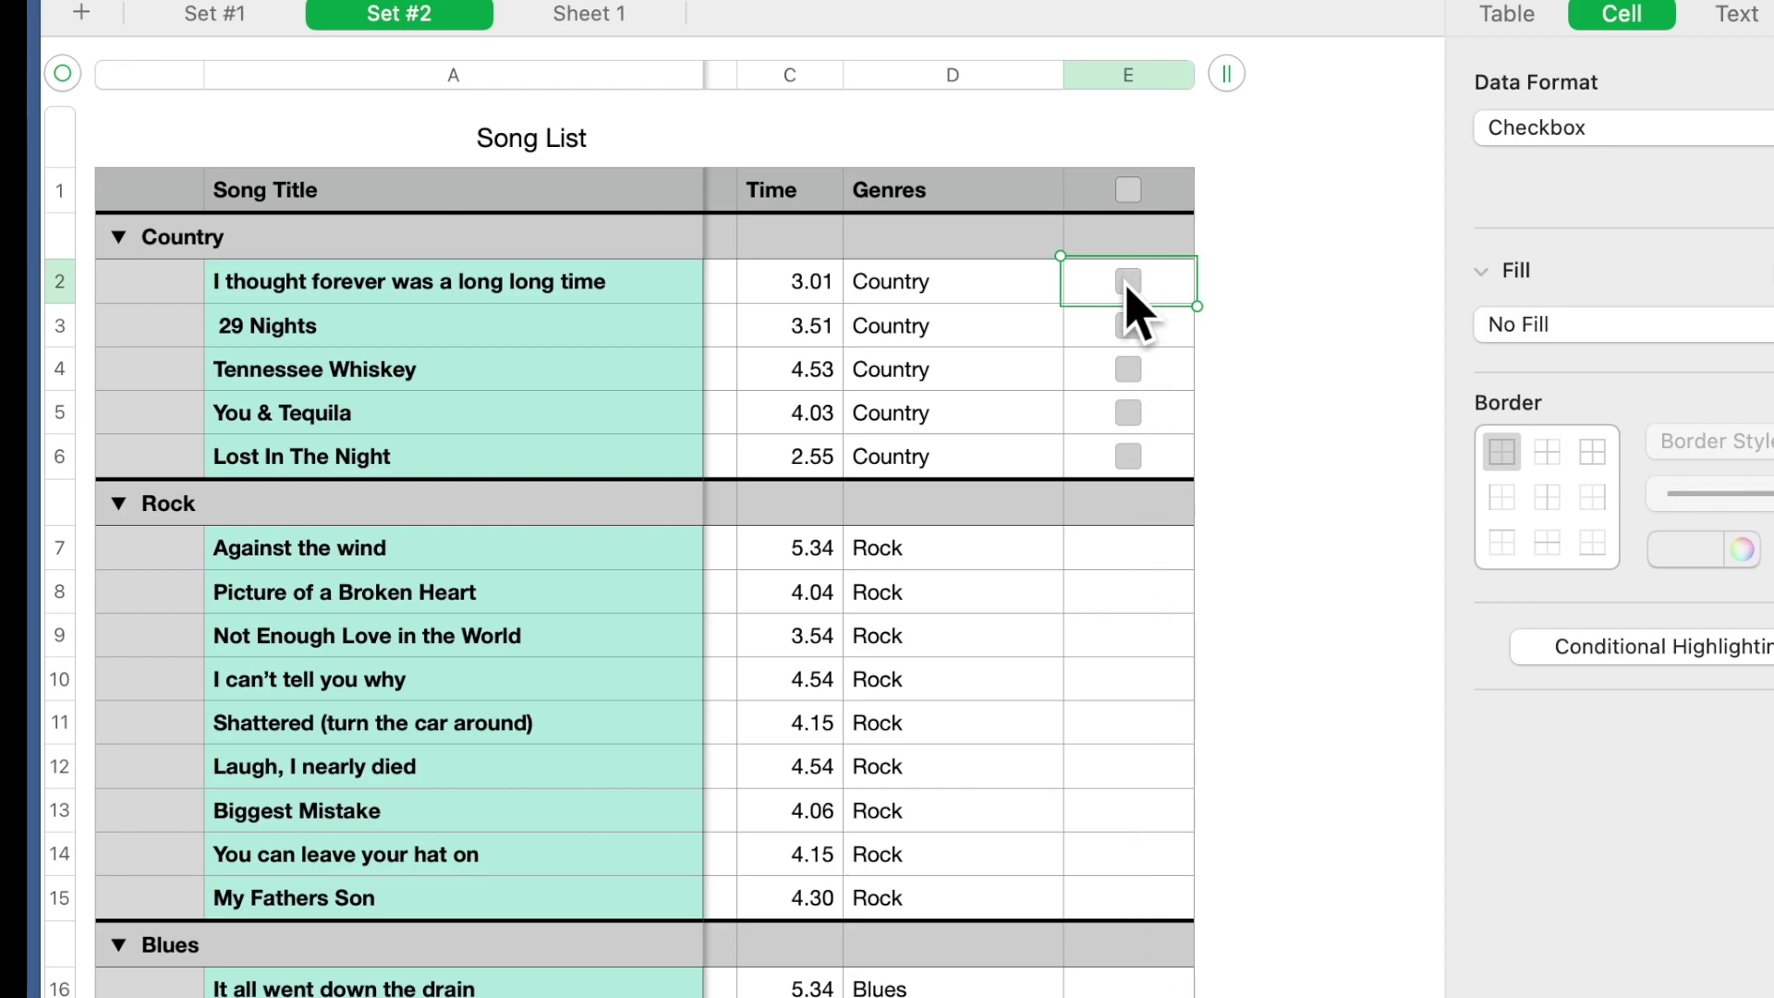
Copy the Country checkbox into Rock rows E7:E15 and the first Blues row, E16.
key("super+c")
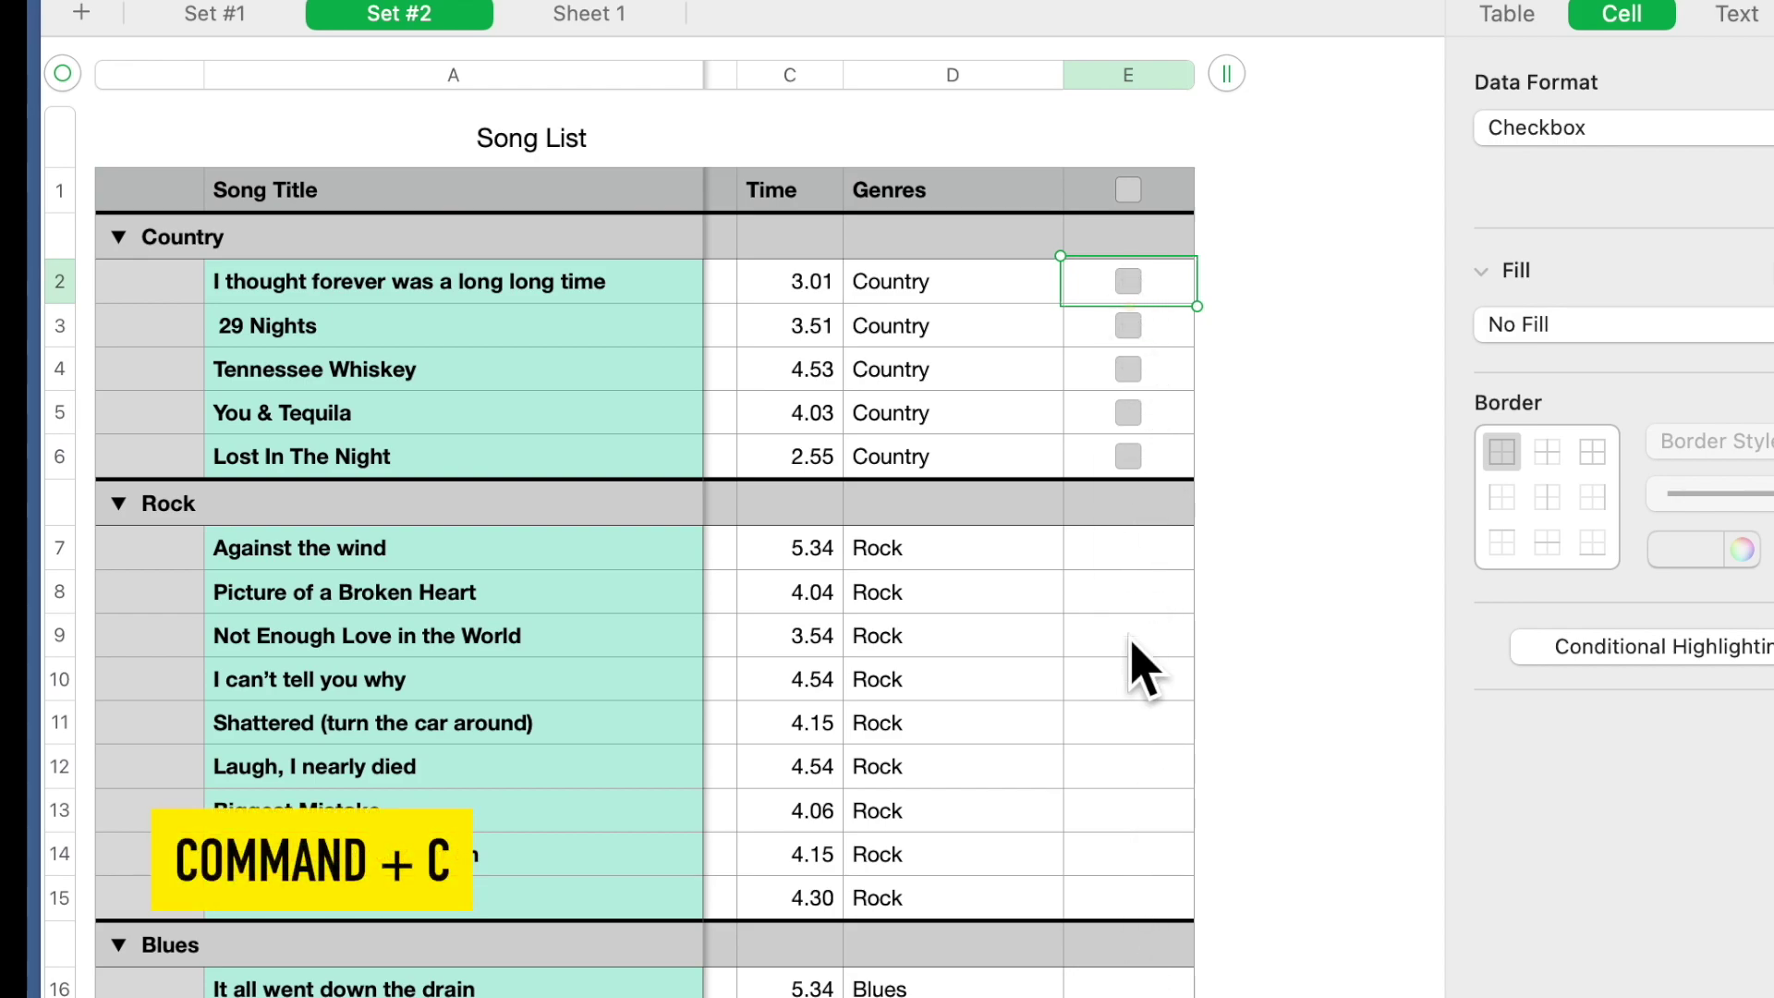
left_click(1113, 548)
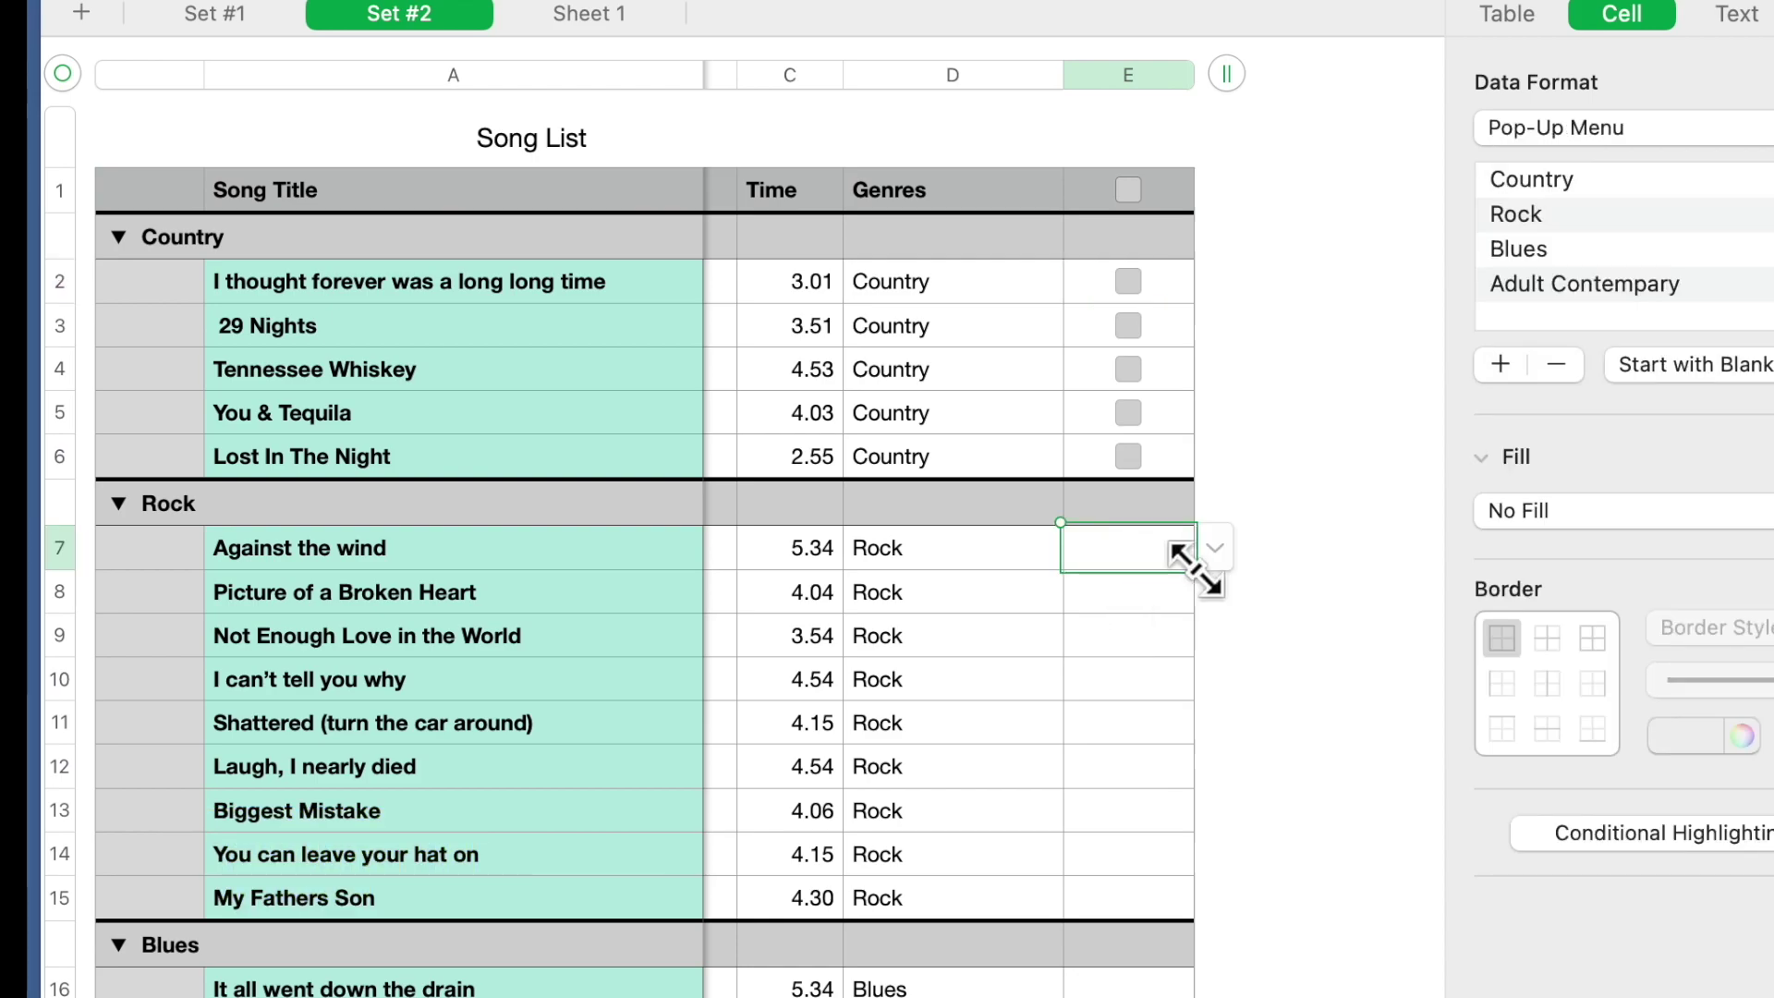
left_click_drag(1191, 570, 1193, 888)
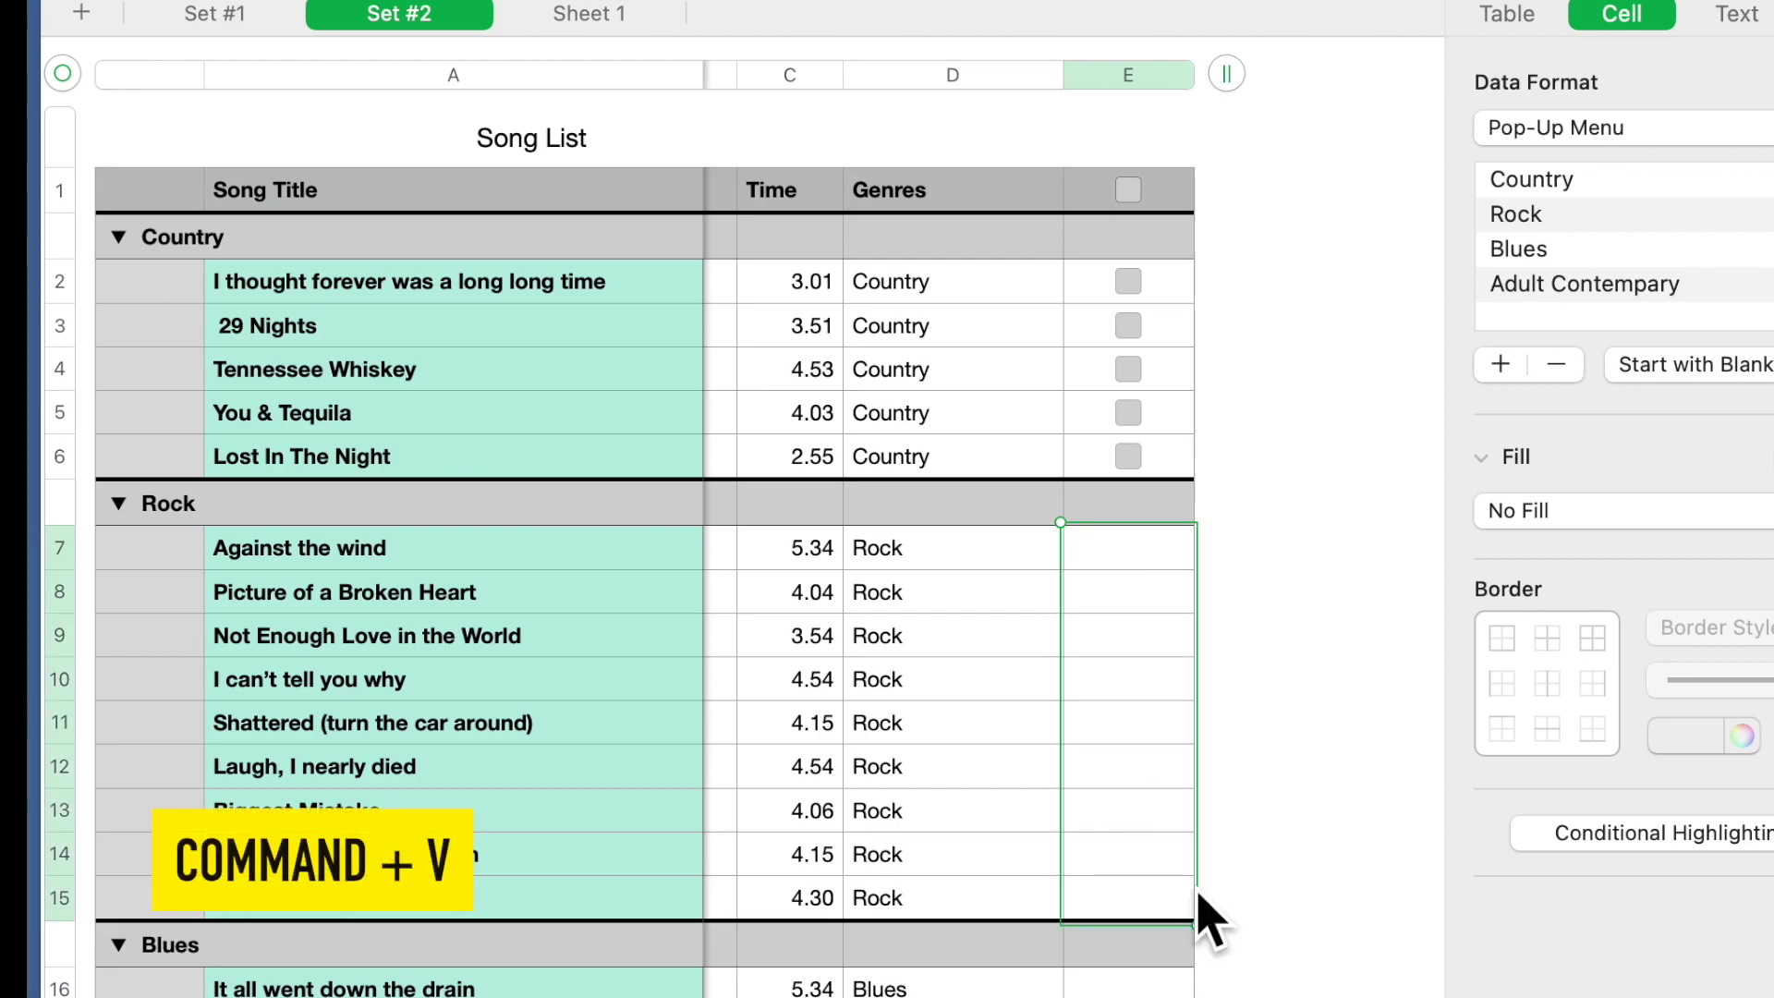
key("super+v")
left_click(1134, 987)
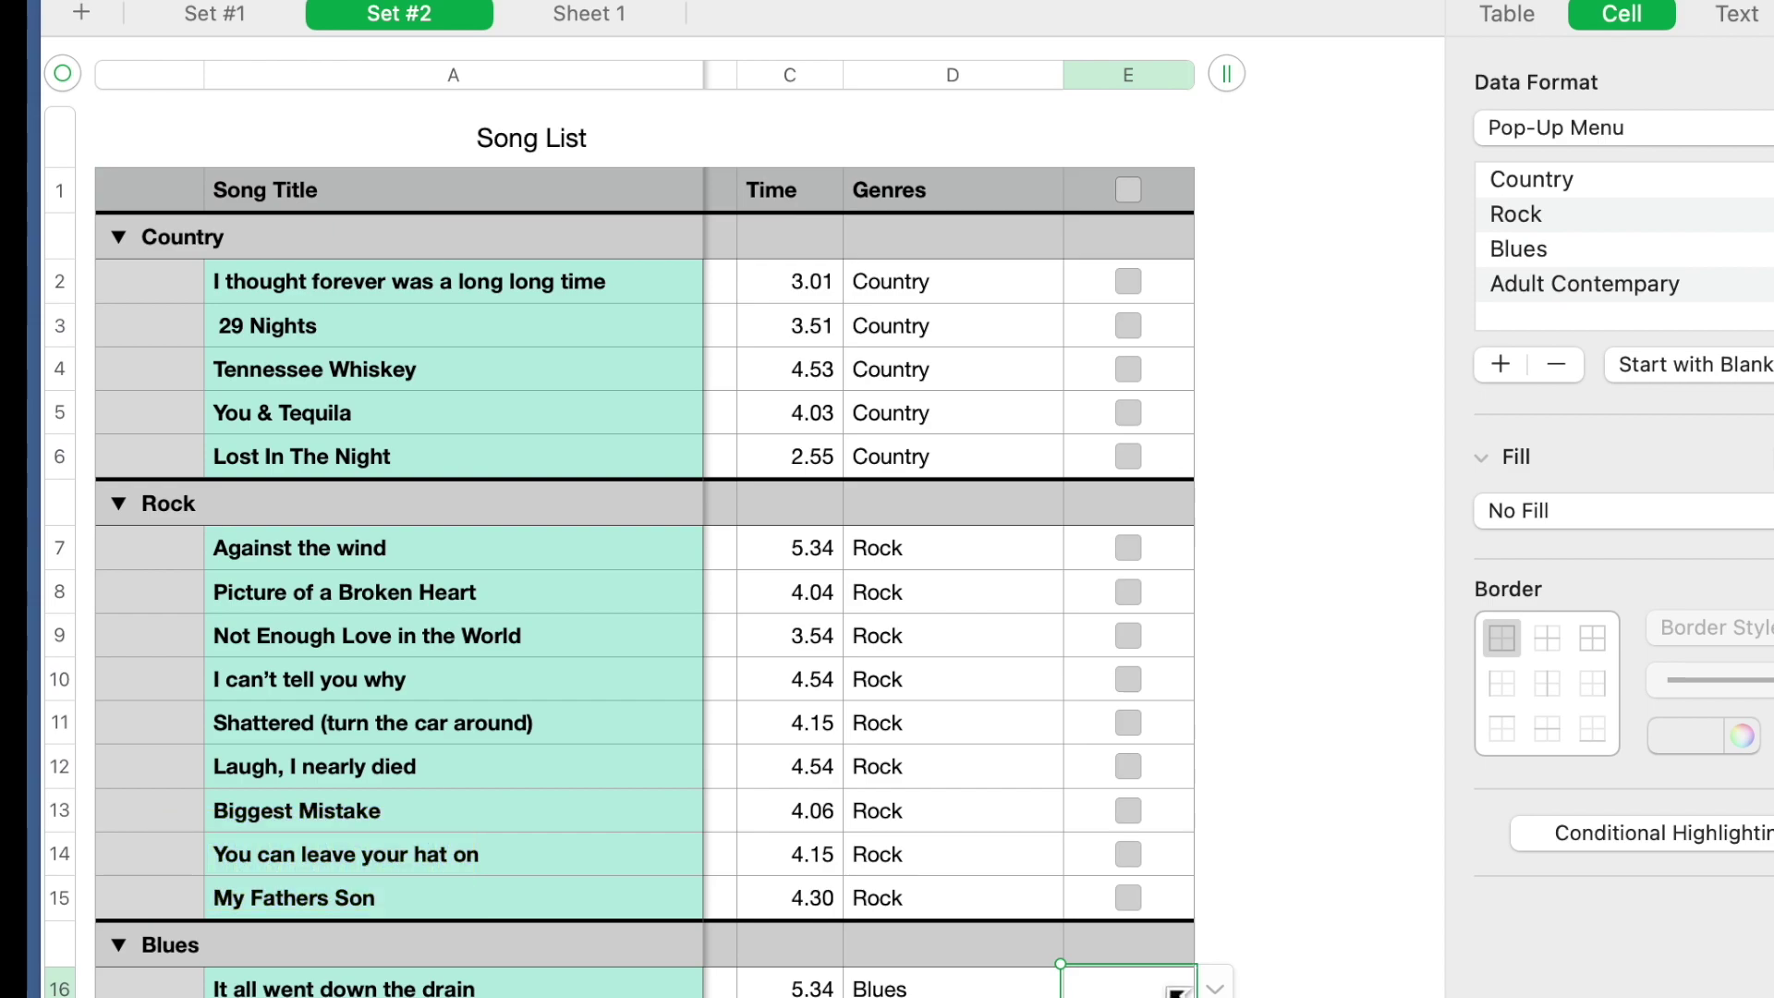
key("super+v")
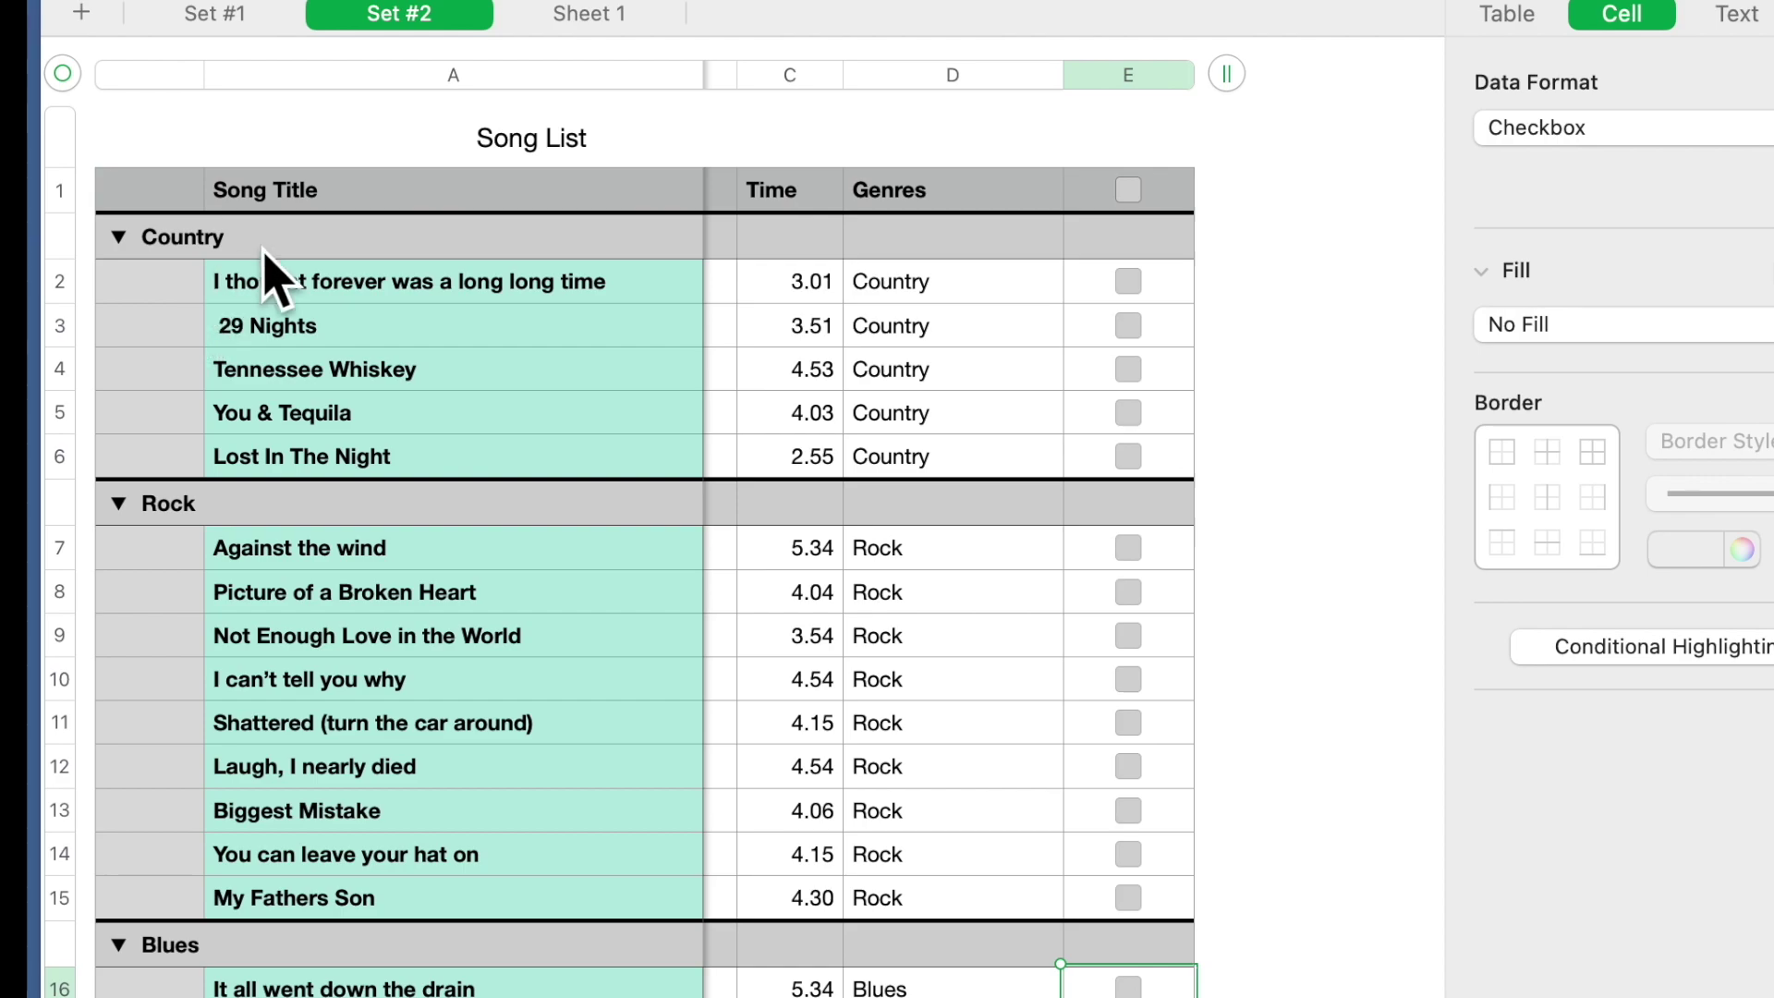
Tick the E2 and E10 checkboxes for 'I thought forever was a long long time' and 'I can't tell you why'.
scroll(654, 961, "left", 5)
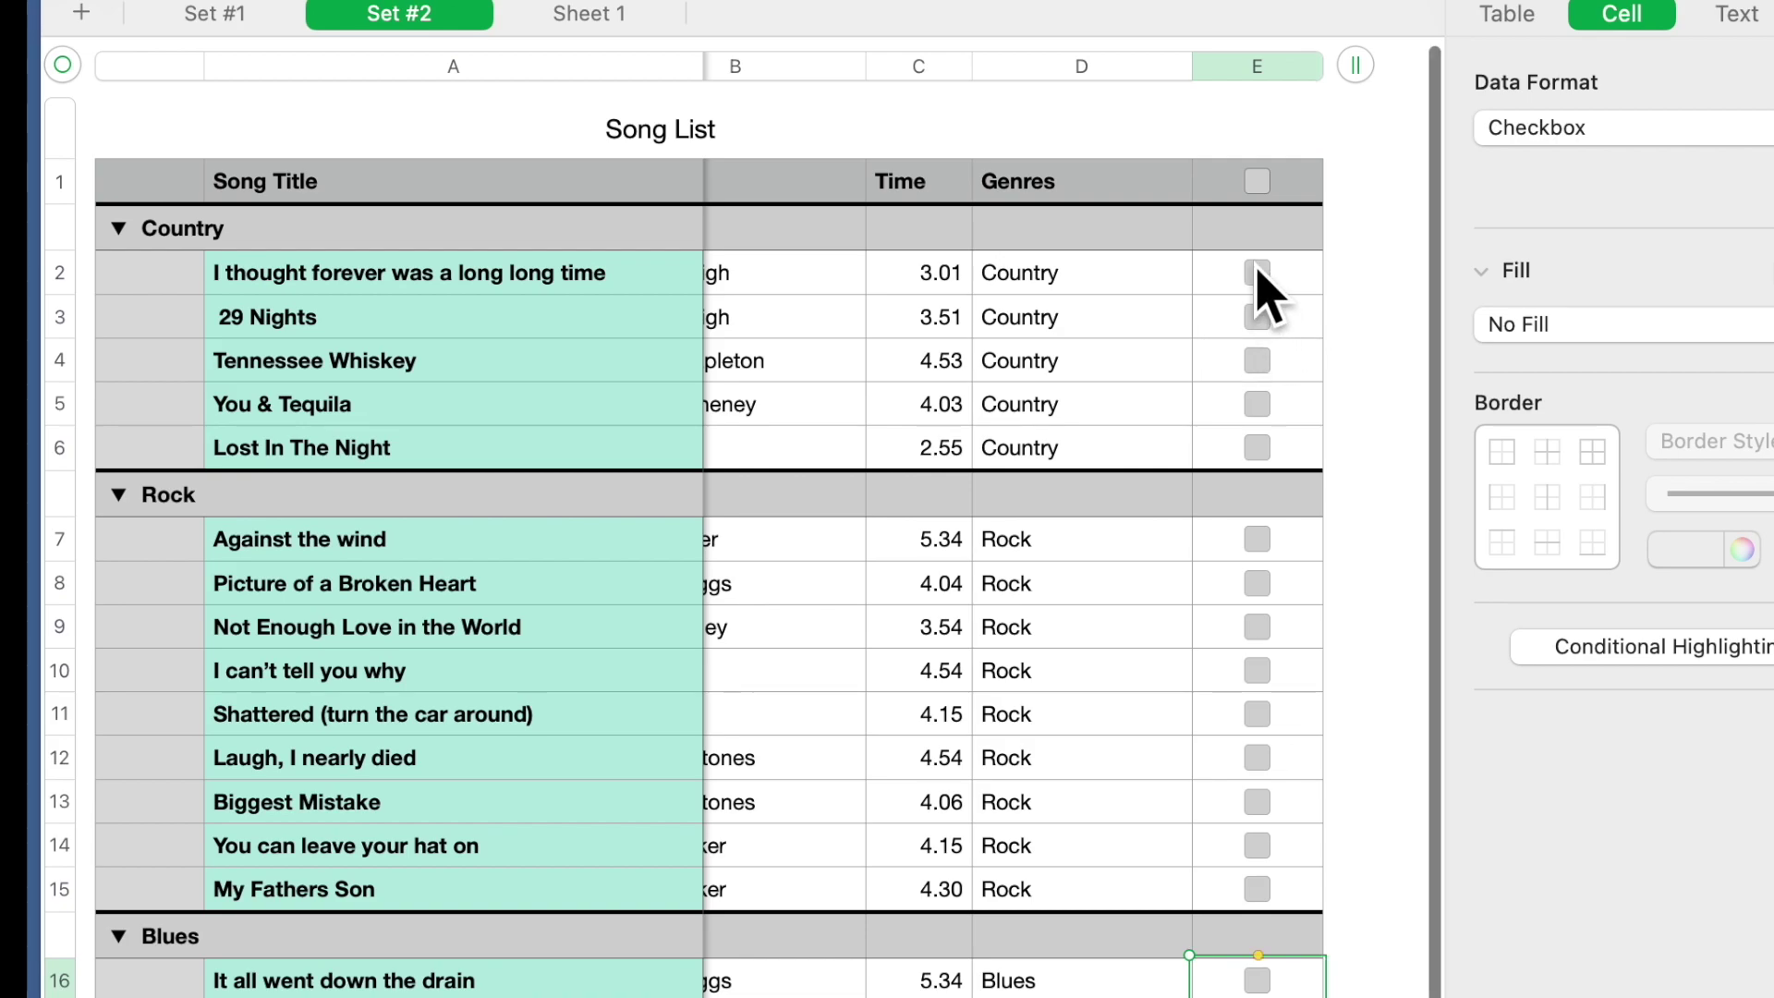
left_click(1256, 269)
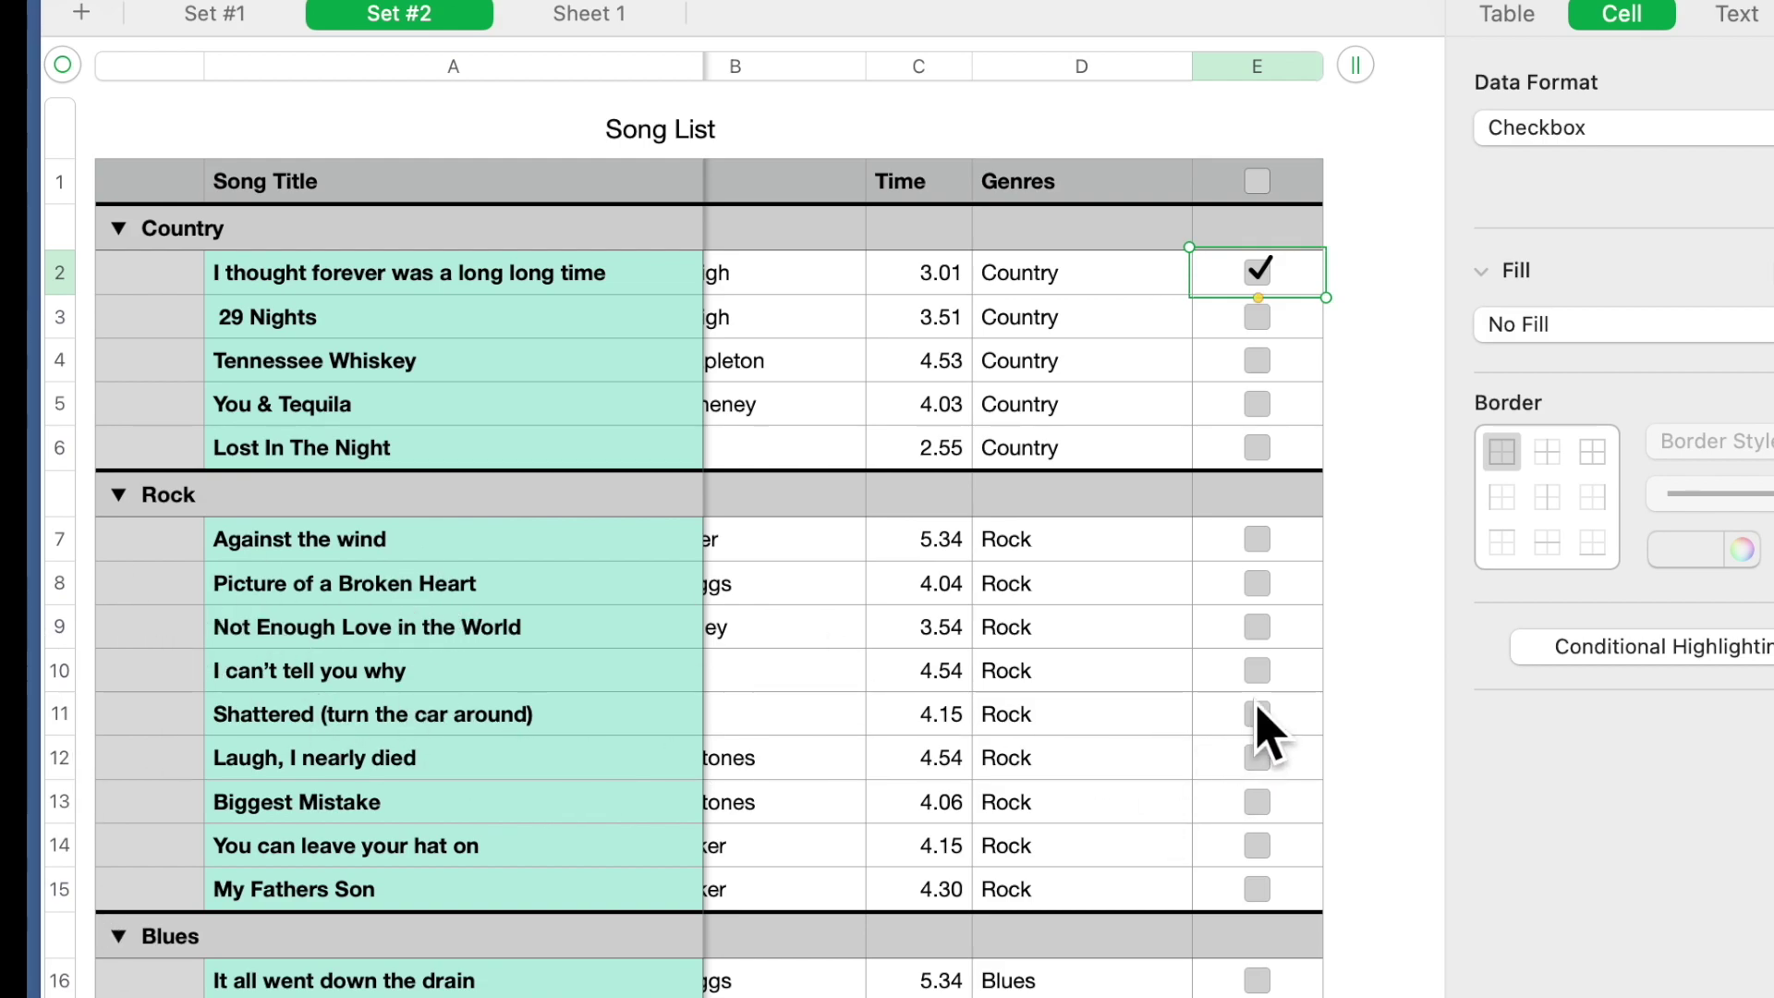
left_click(1259, 671)
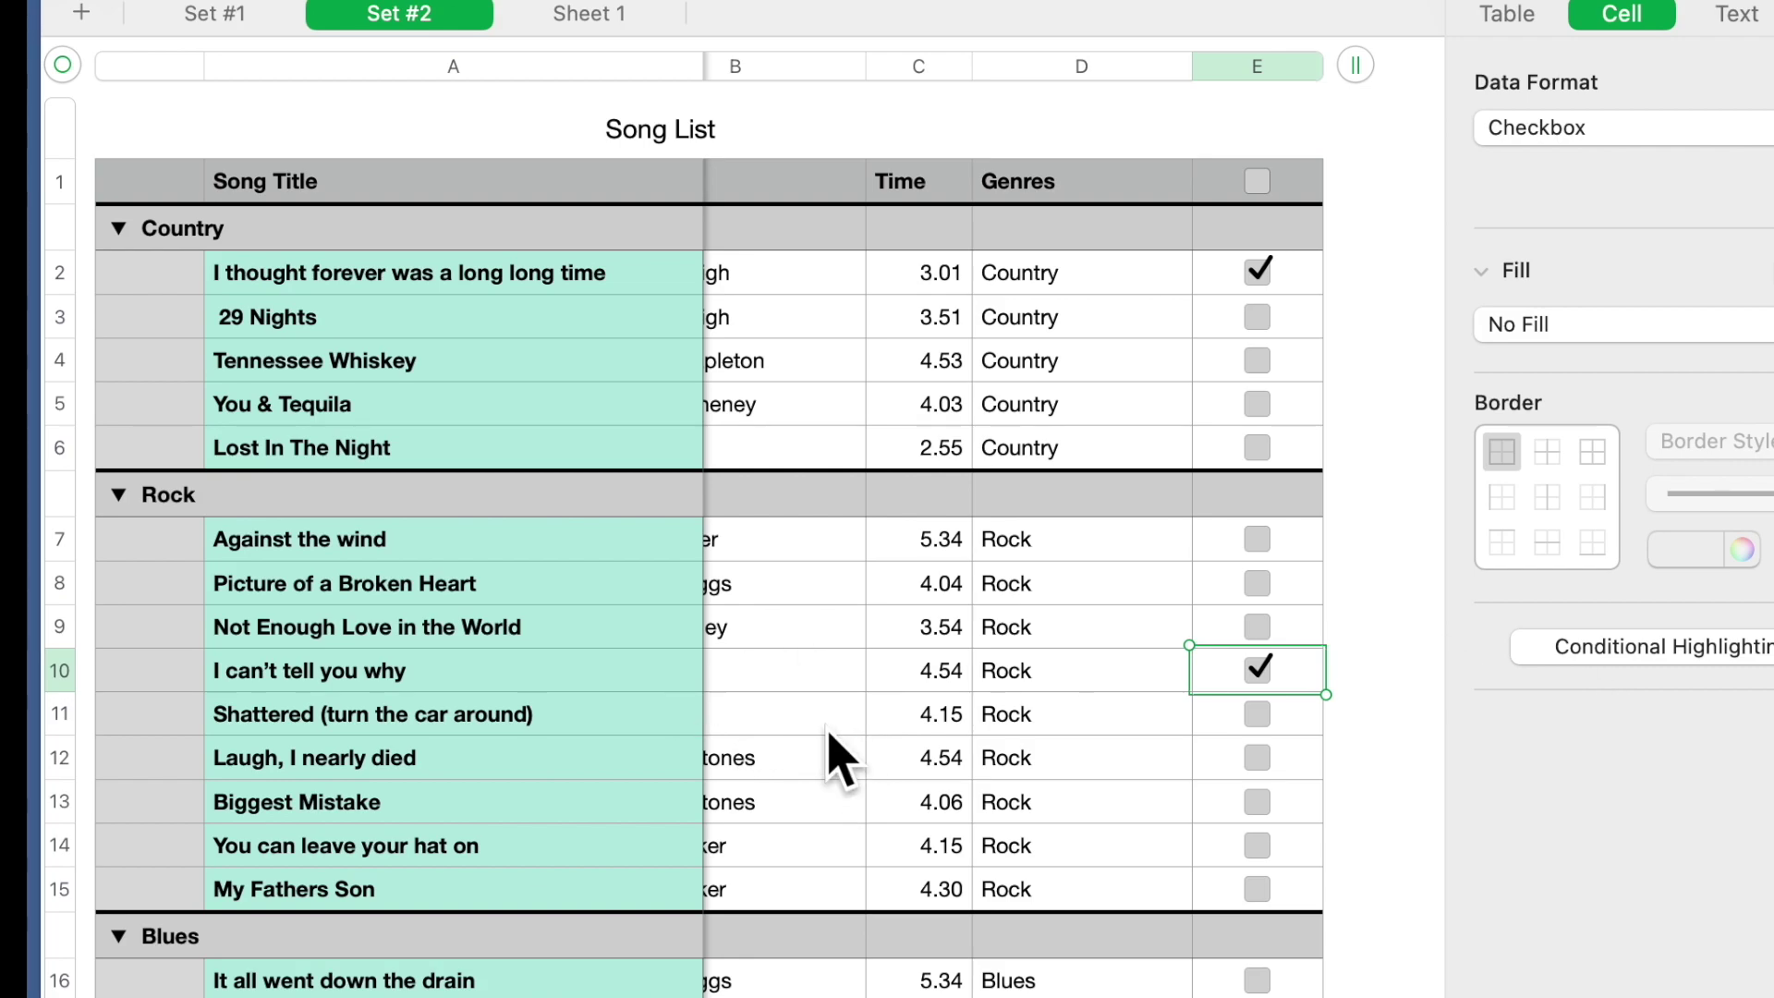
mouse_move(1258, 694)
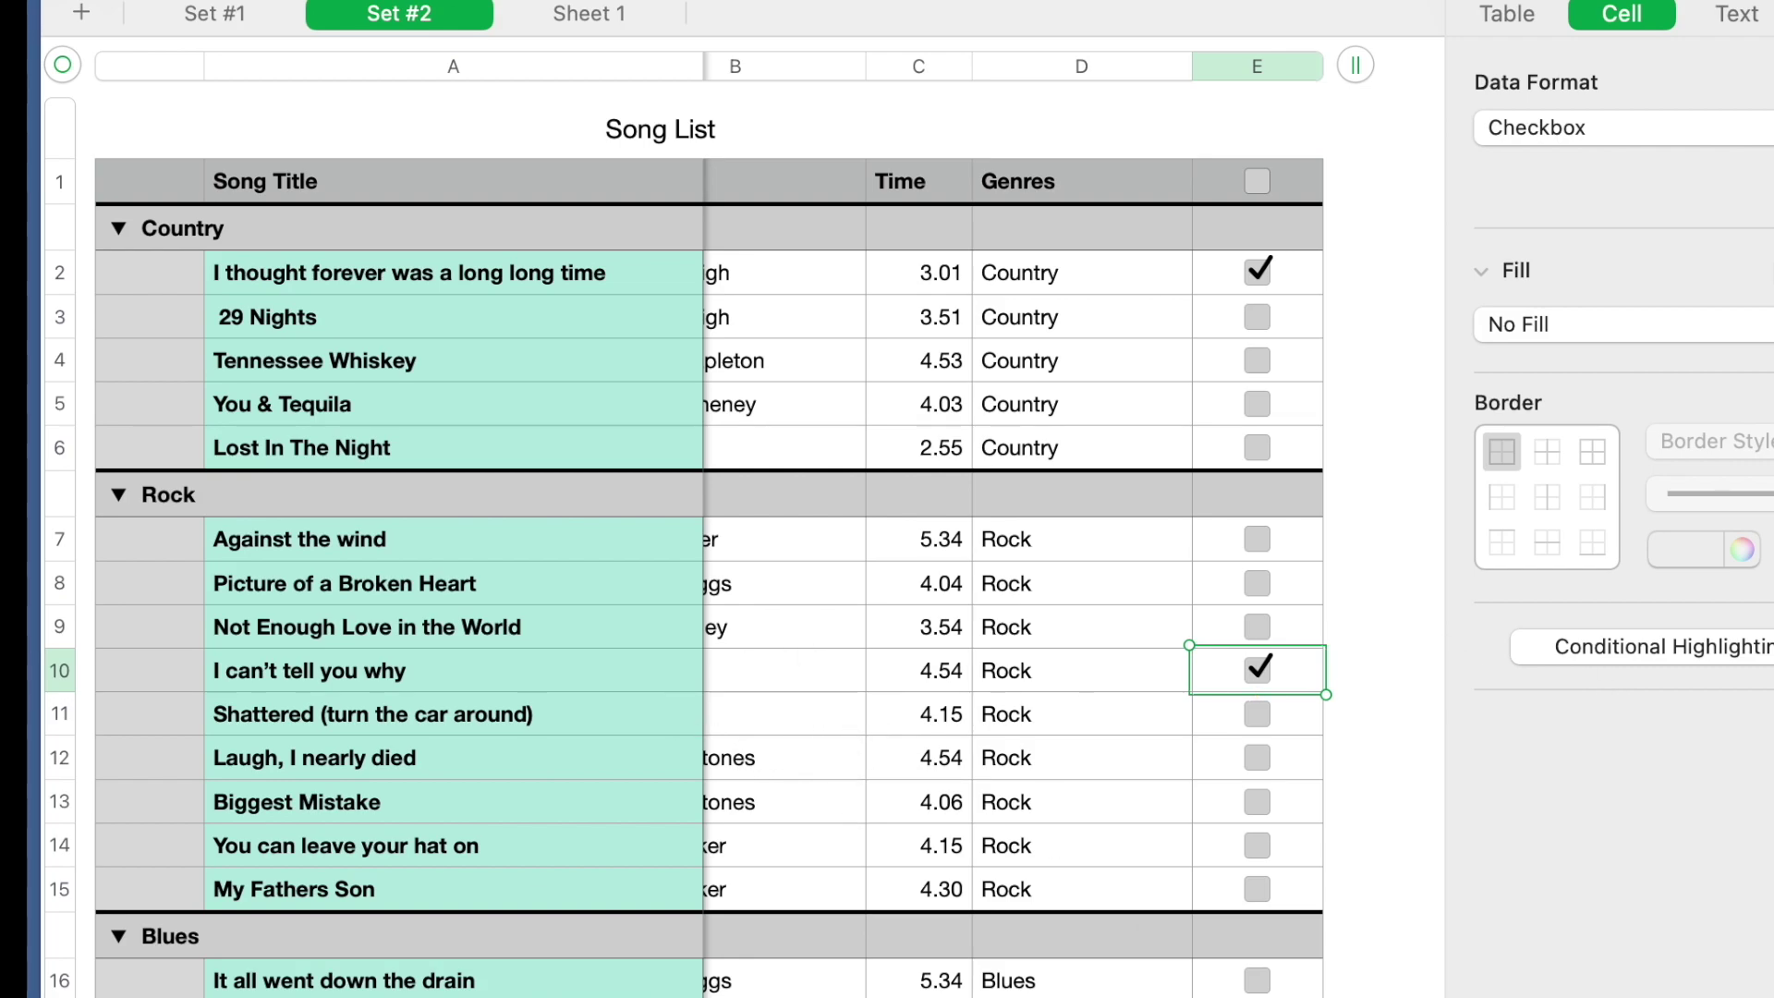